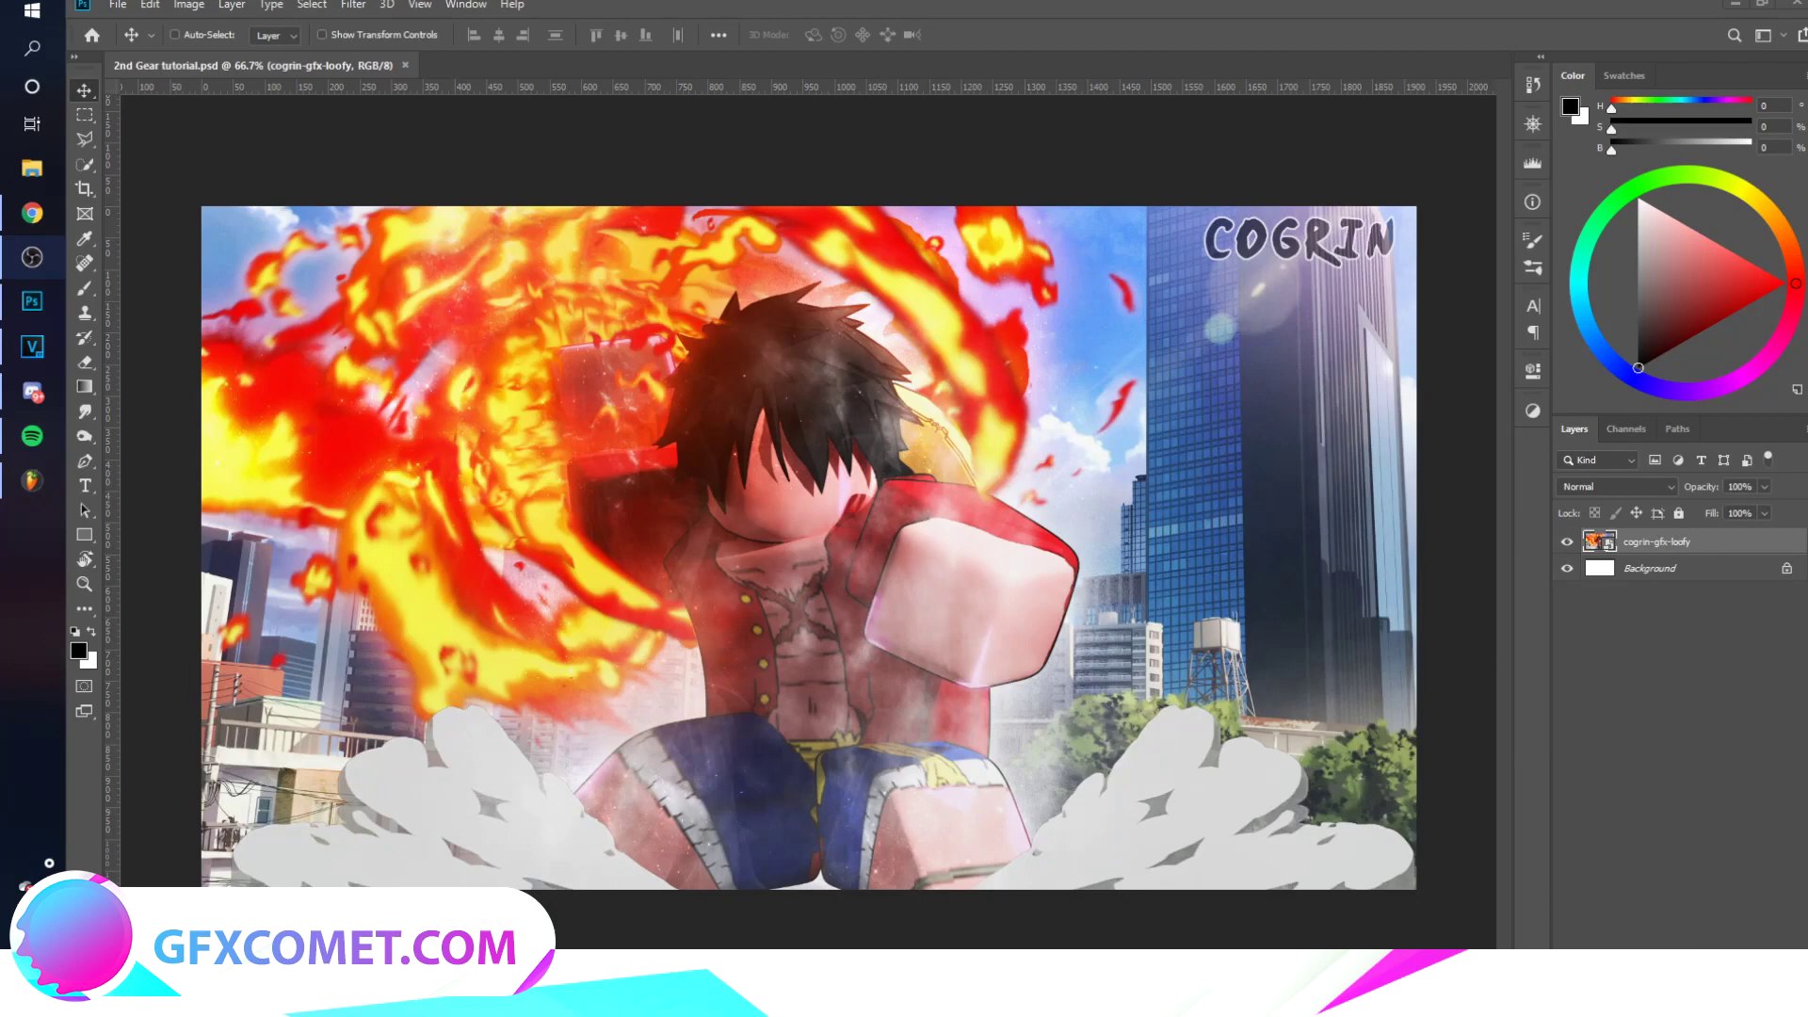
Step: Group the cogrin-gfx-loofy artwork layer and add a new empty layer above the group
click(1300, 671)
key(ctrl+g)
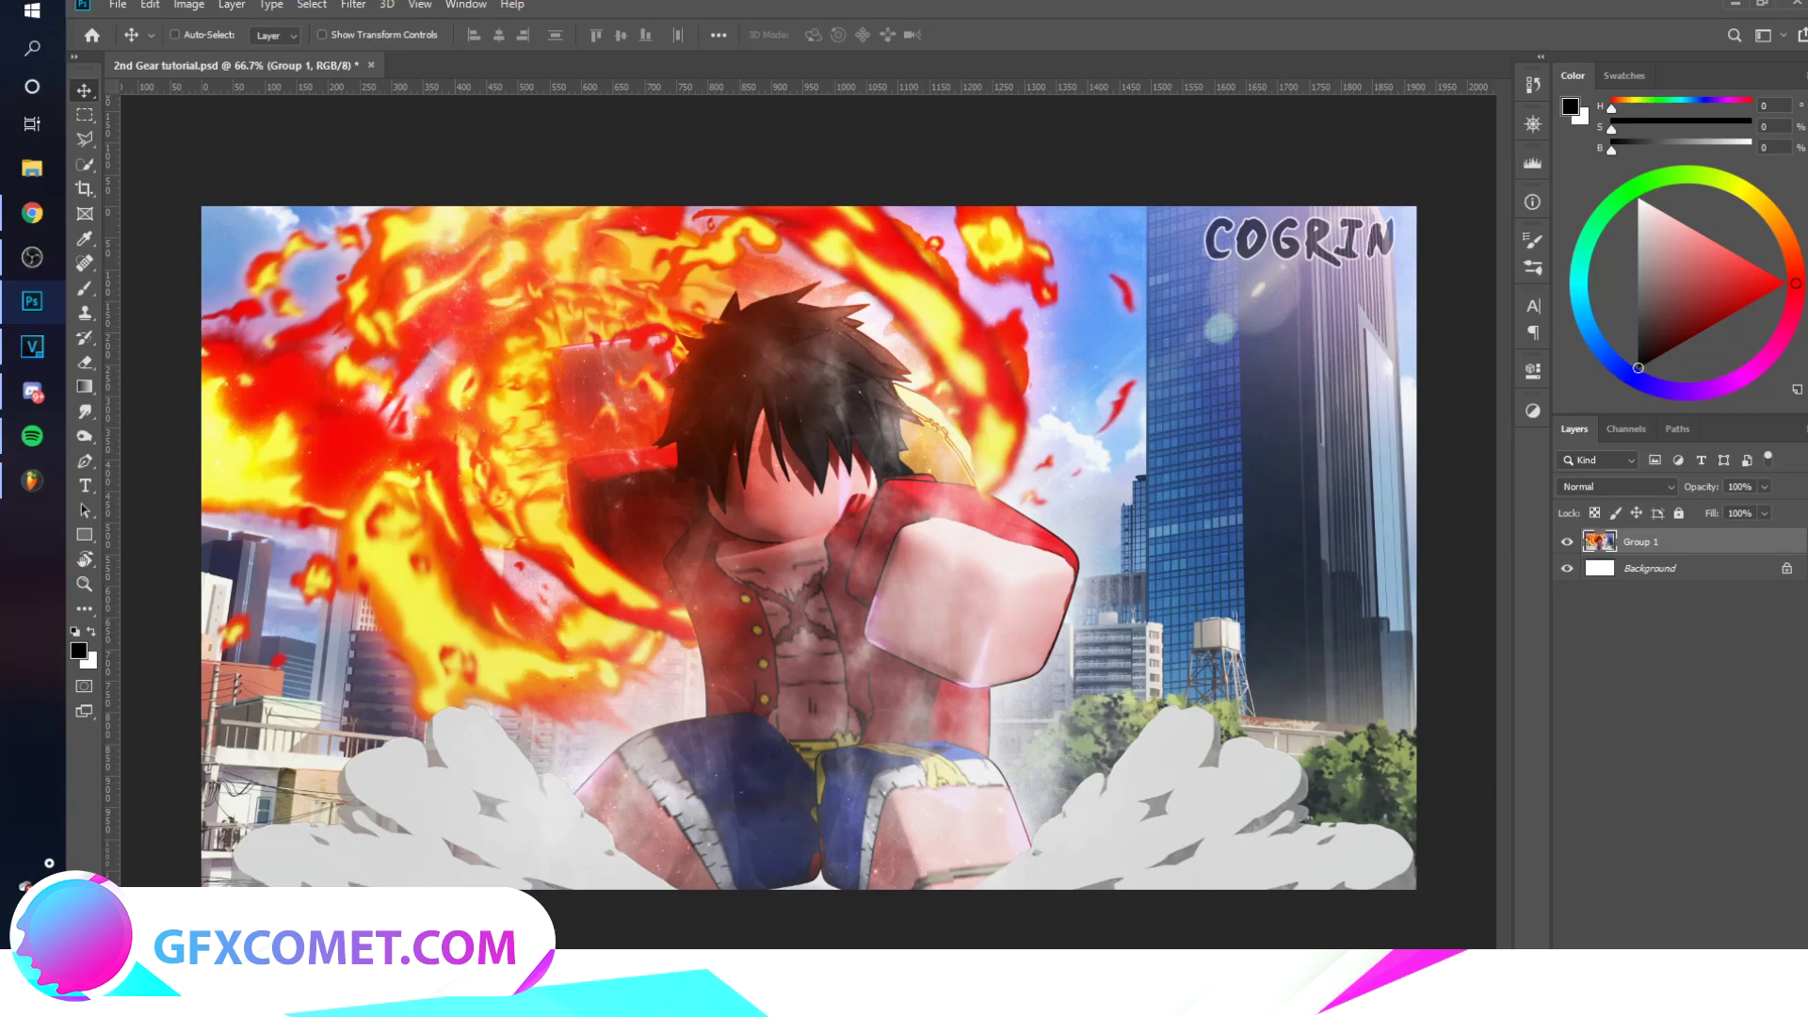
key(alt+Tab)
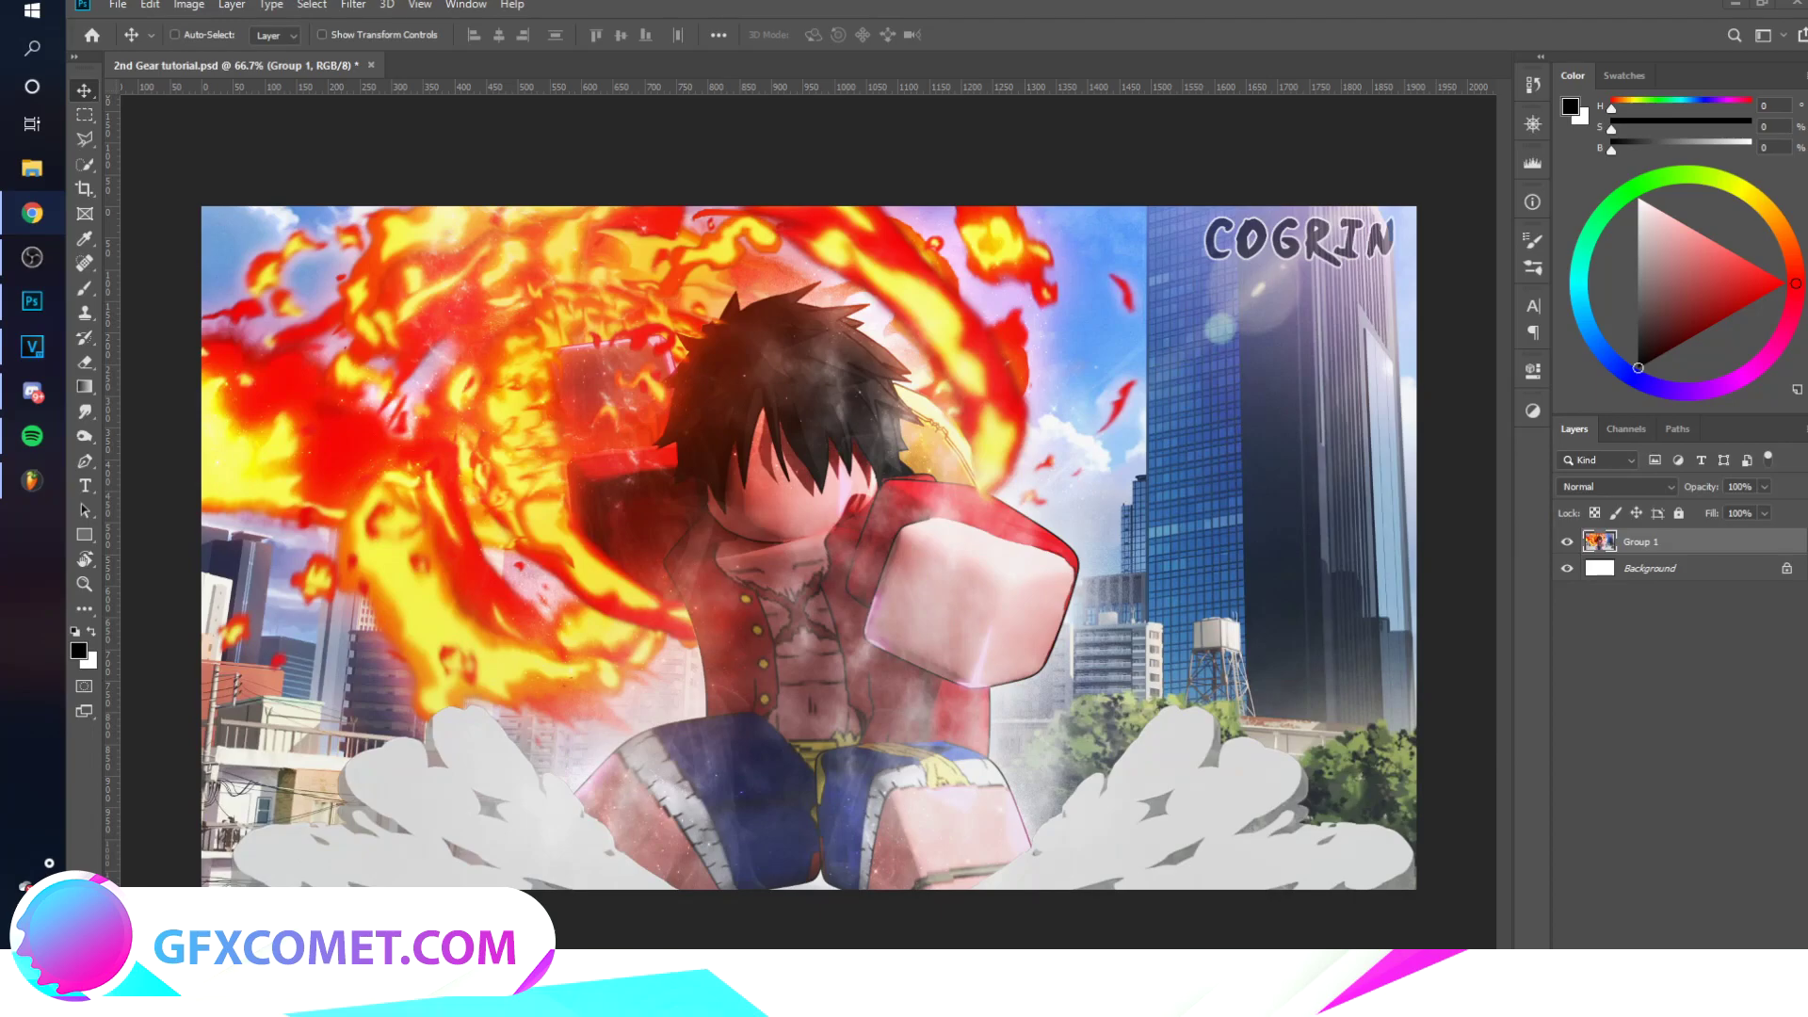
key(alt+Tab)
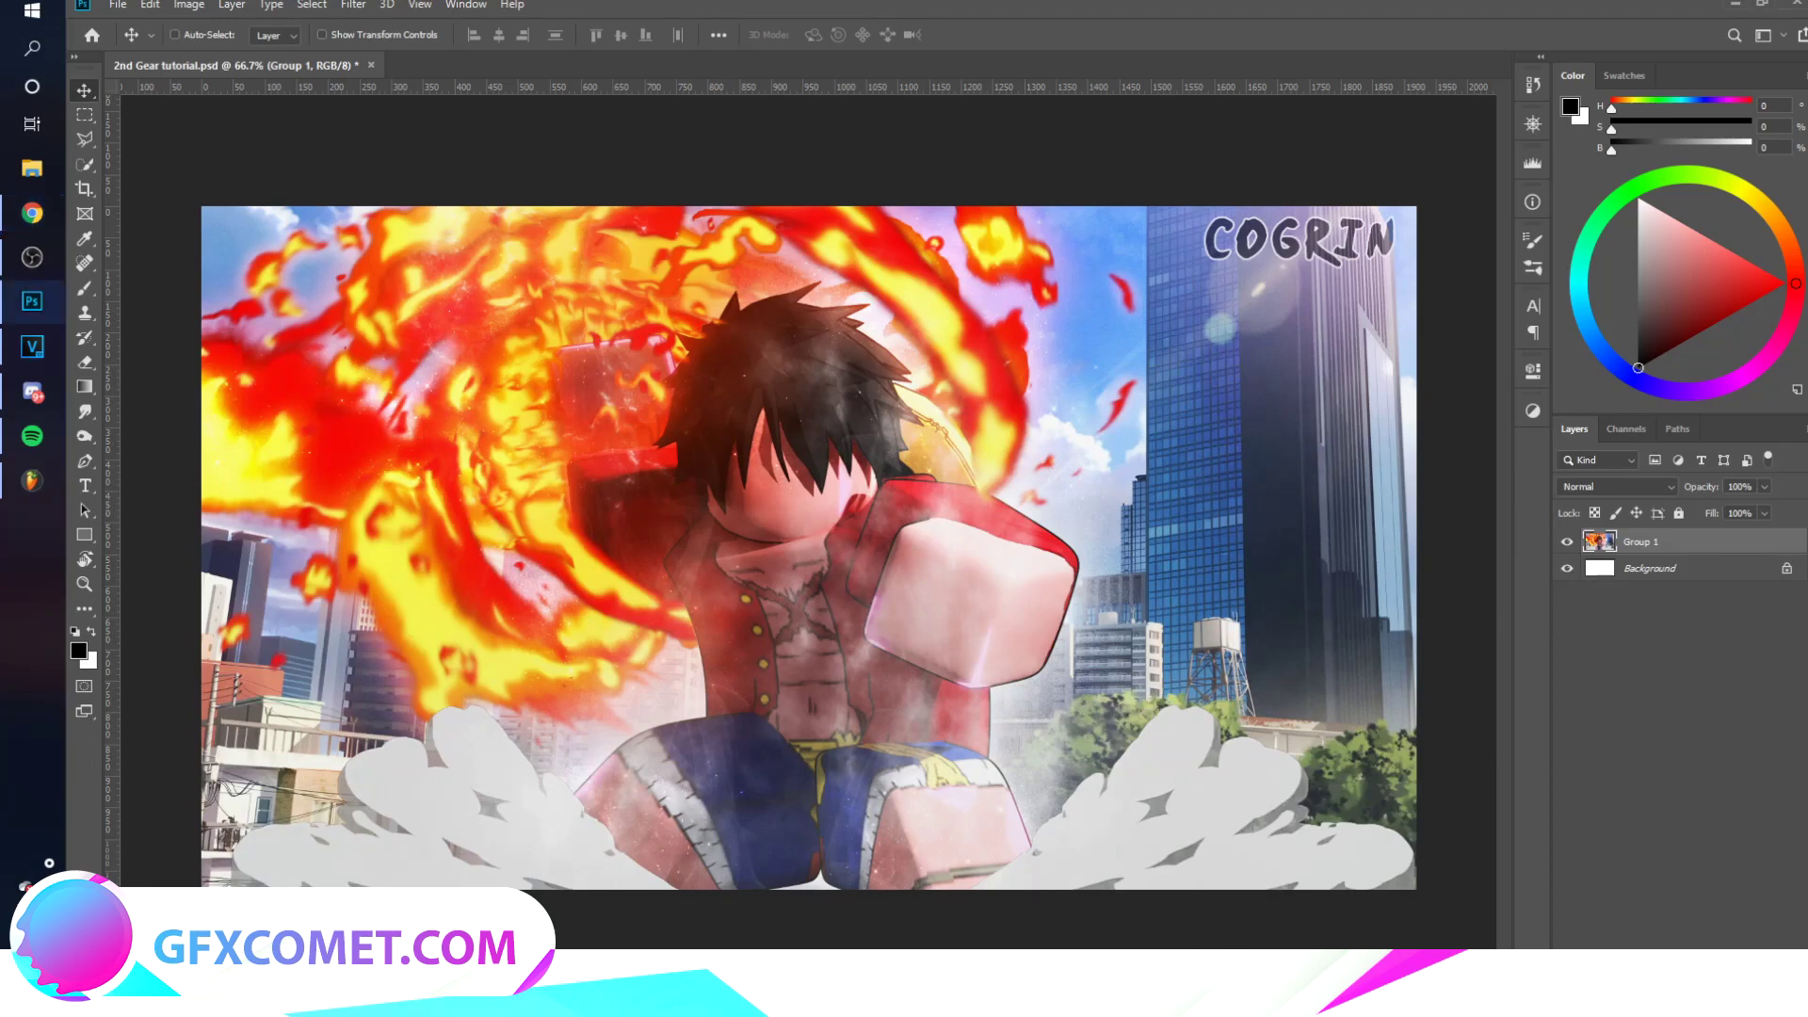
key(ctrl+shift+alt+n)
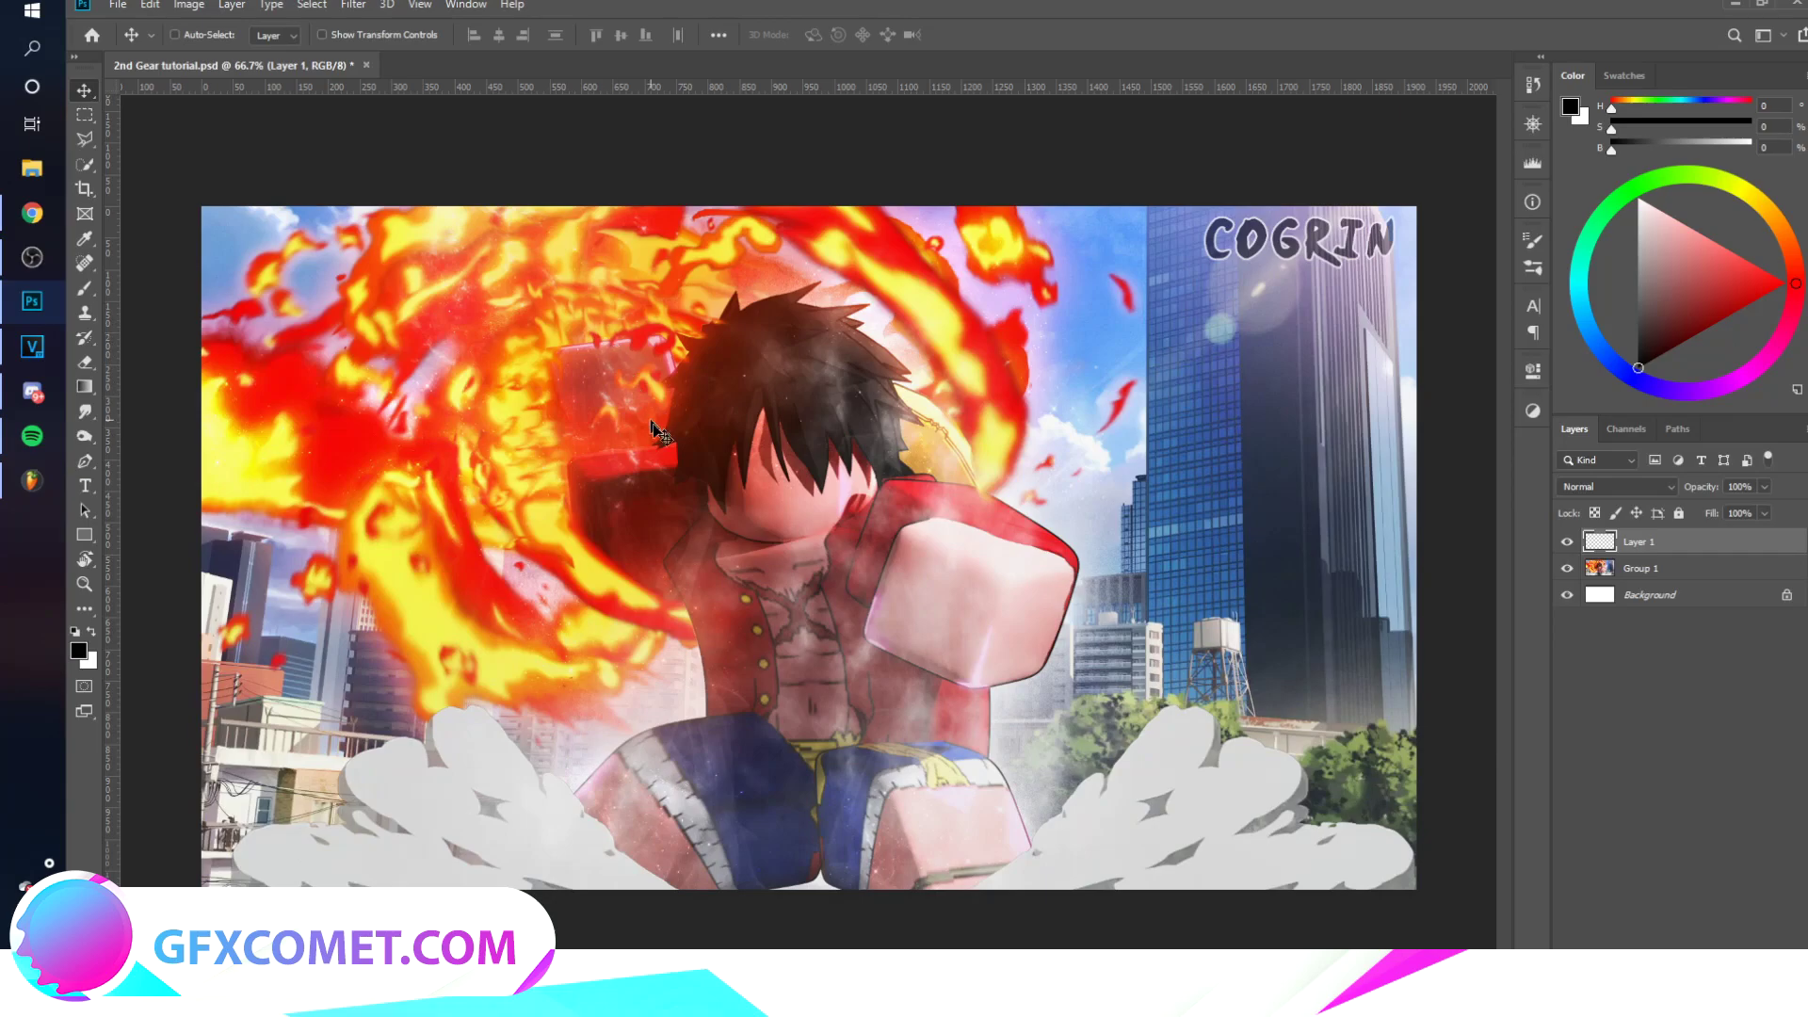
Step: Choose the Brush tool and set it to 70% opacity and 45% flow
key(b)
right_click(85, 288)
click(151, 281)
click(202, 35)
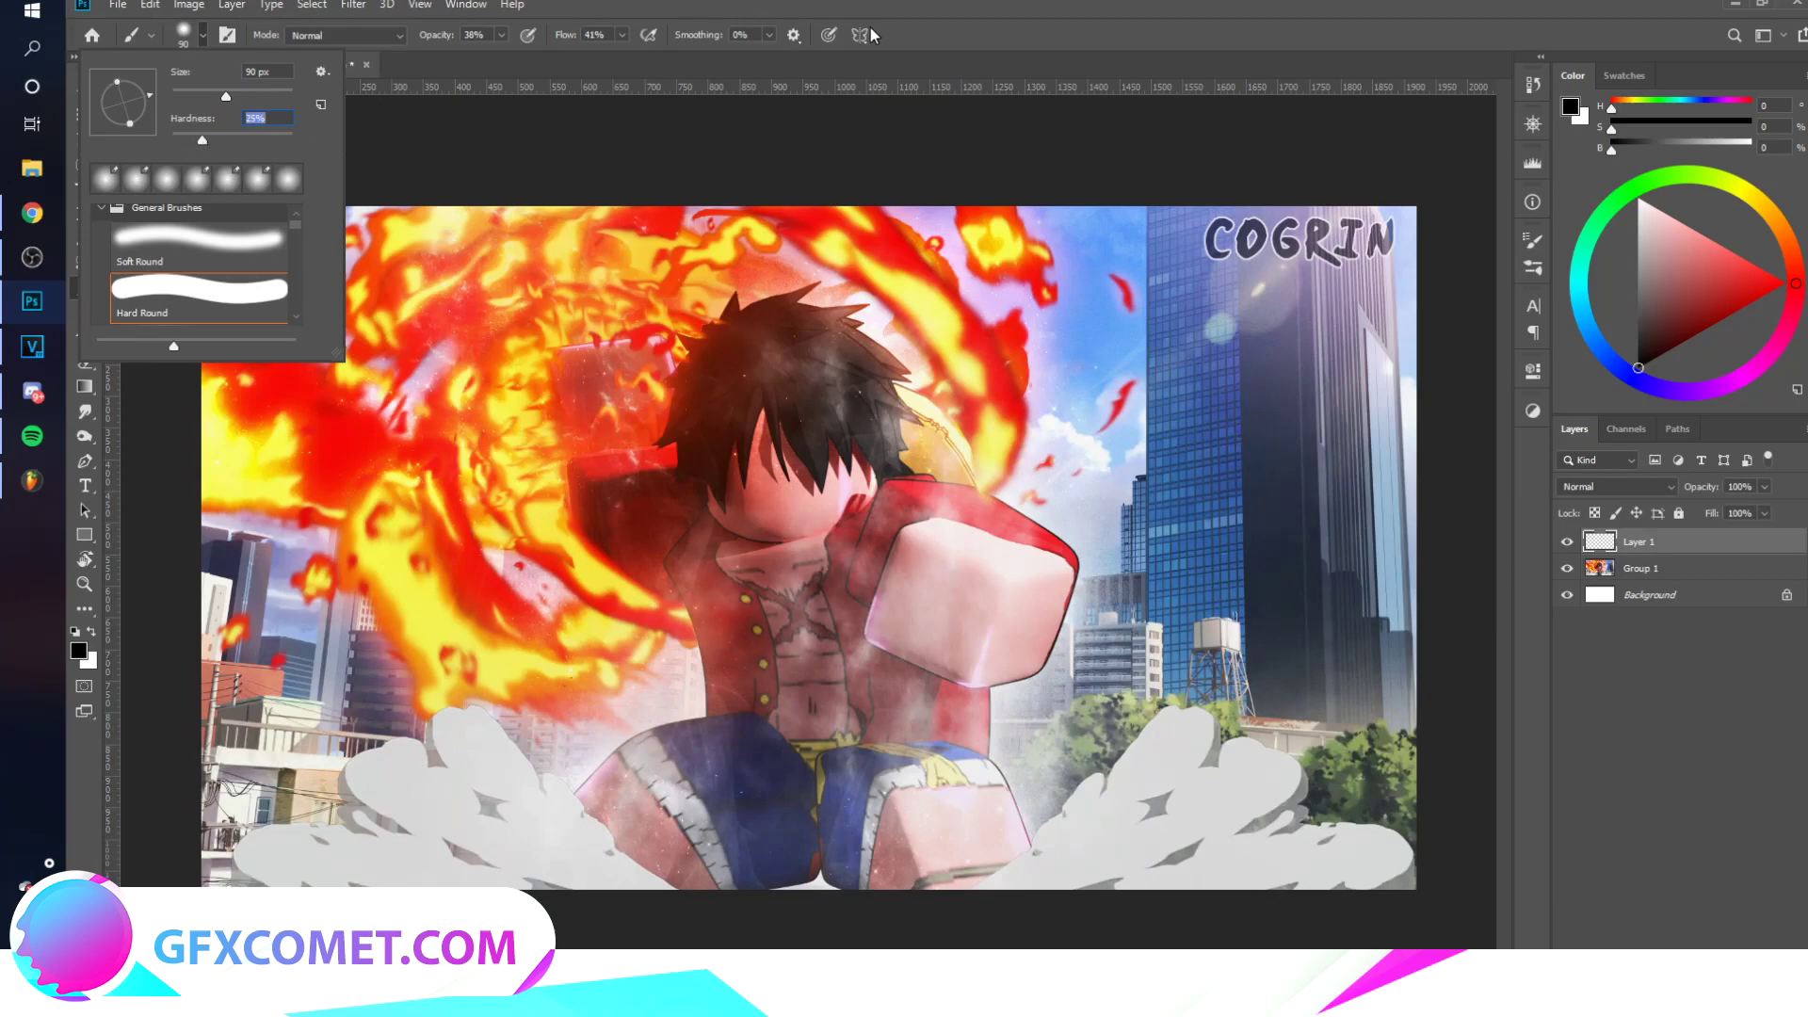
click(200, 36)
drag(568, 43, 555, 46)
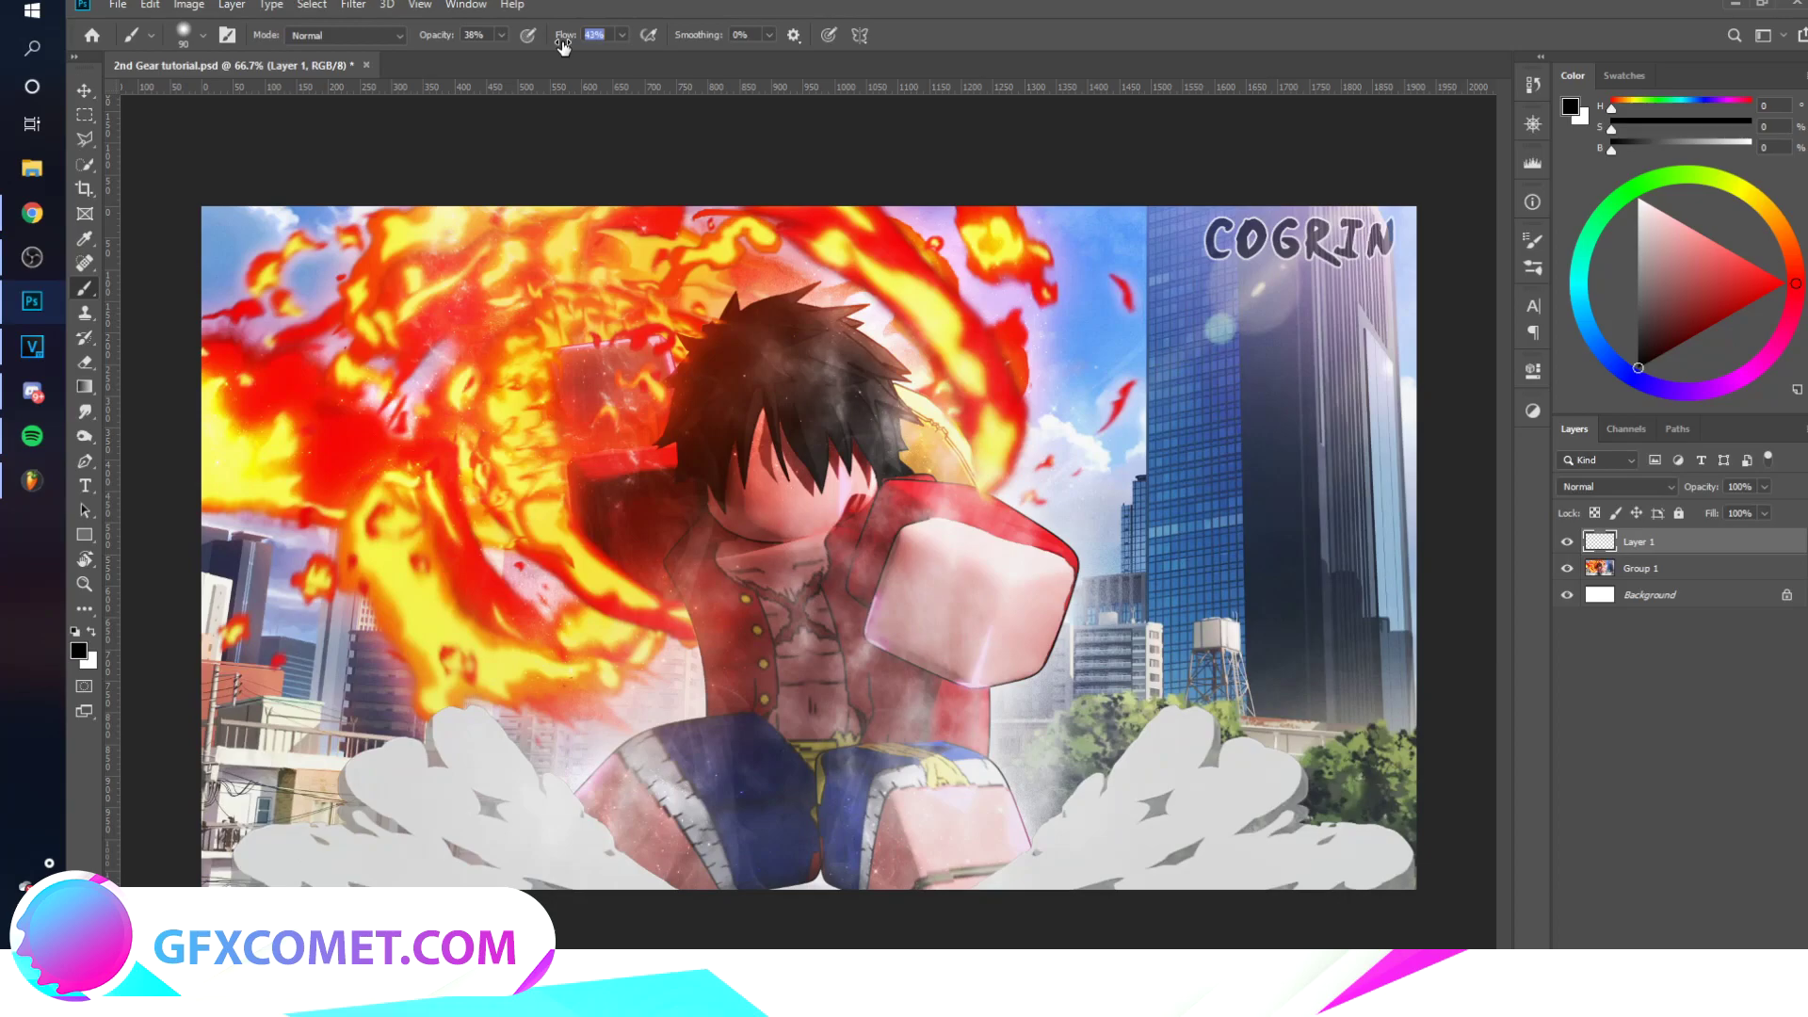
drag(440, 43, 452, 42)
Step: Shrink the brush to 25 px and paint a trial stroke on the character's bare leg below the fist
scroll(1003, 582, up, 2)
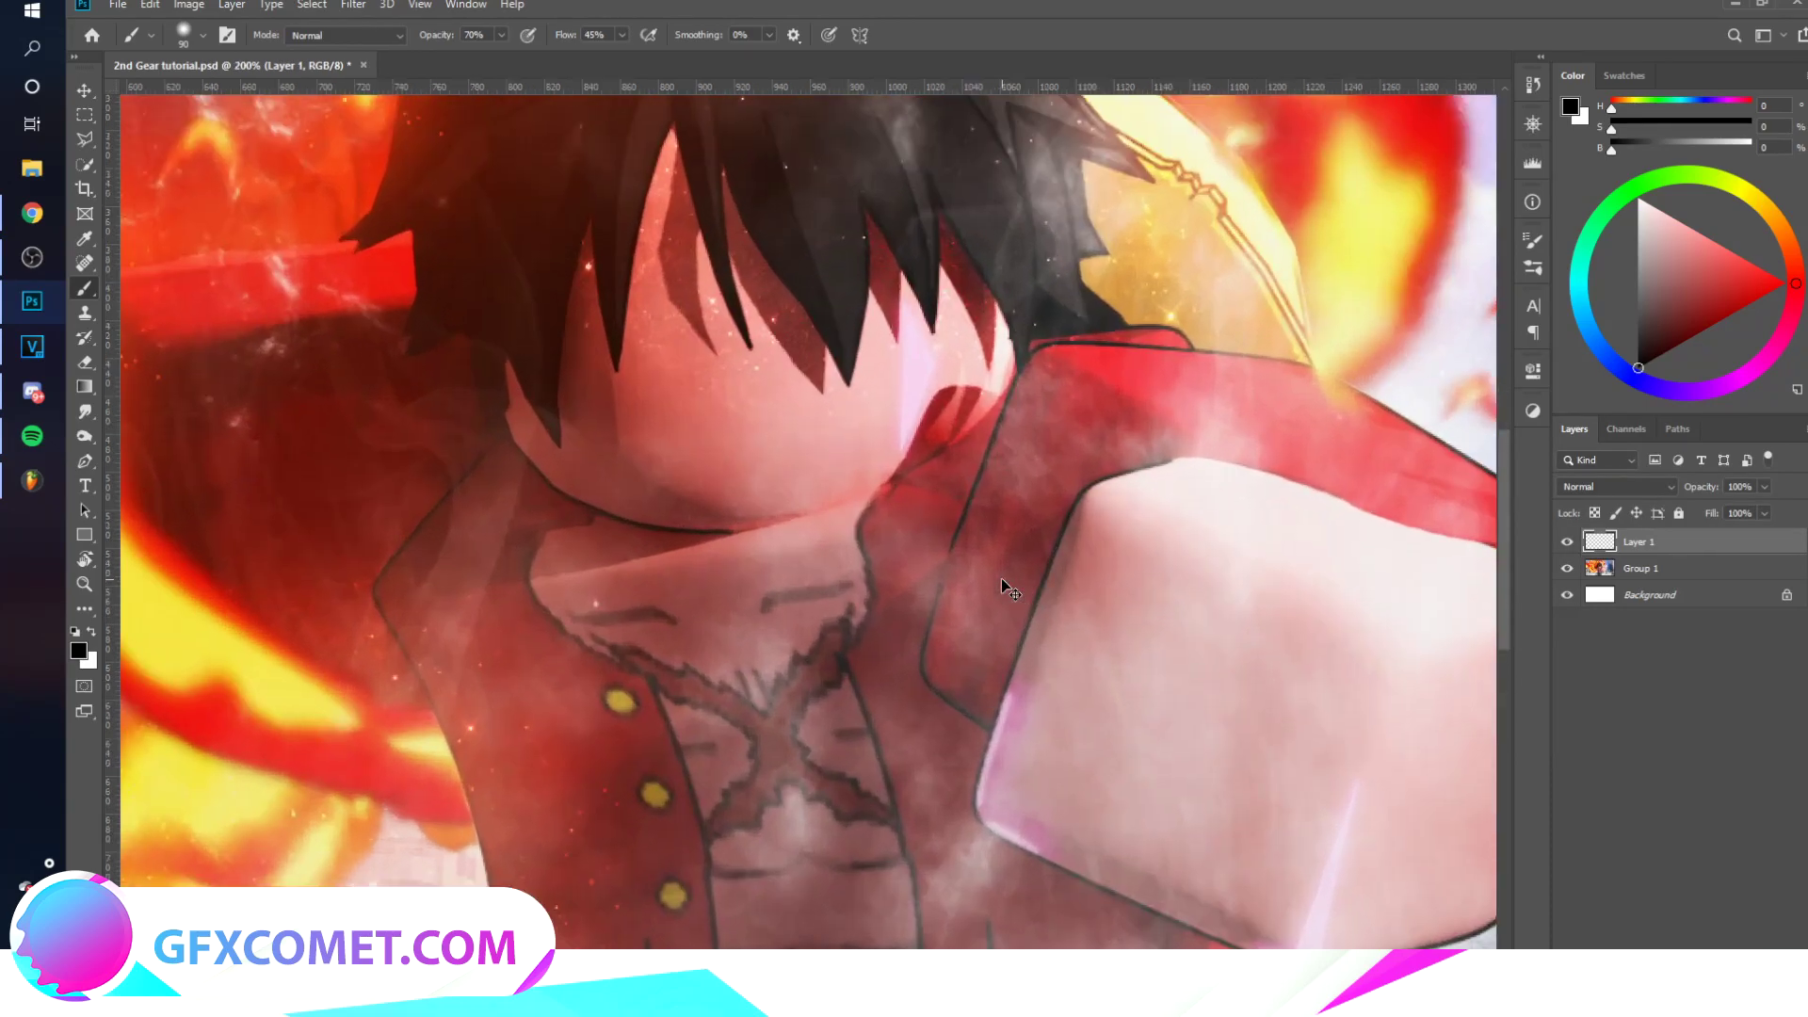
scroll(1002, 578, down, 1)
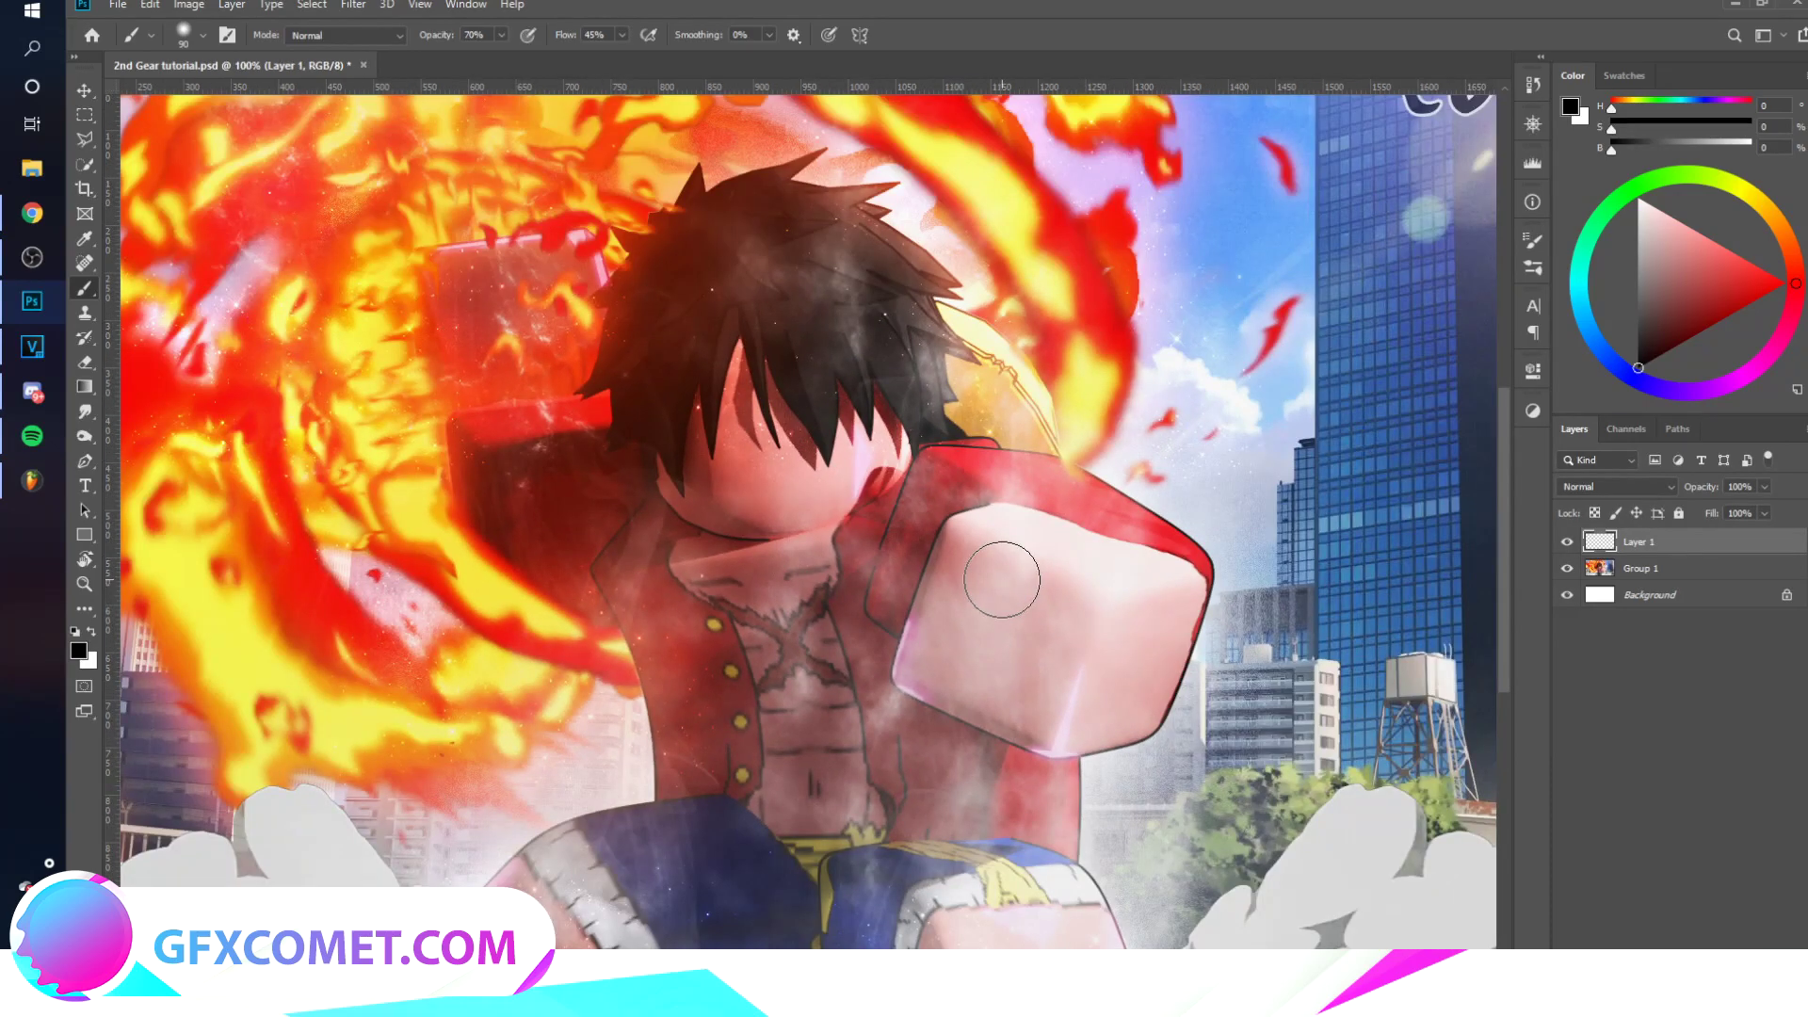
key(bracketleft)
key(bracketleft)
key(bracketleft)
key(bracketleft)
key(bracketleft)
key(bracketleft)
key(bracketleft)
scroll(1021, 493, down, 3)
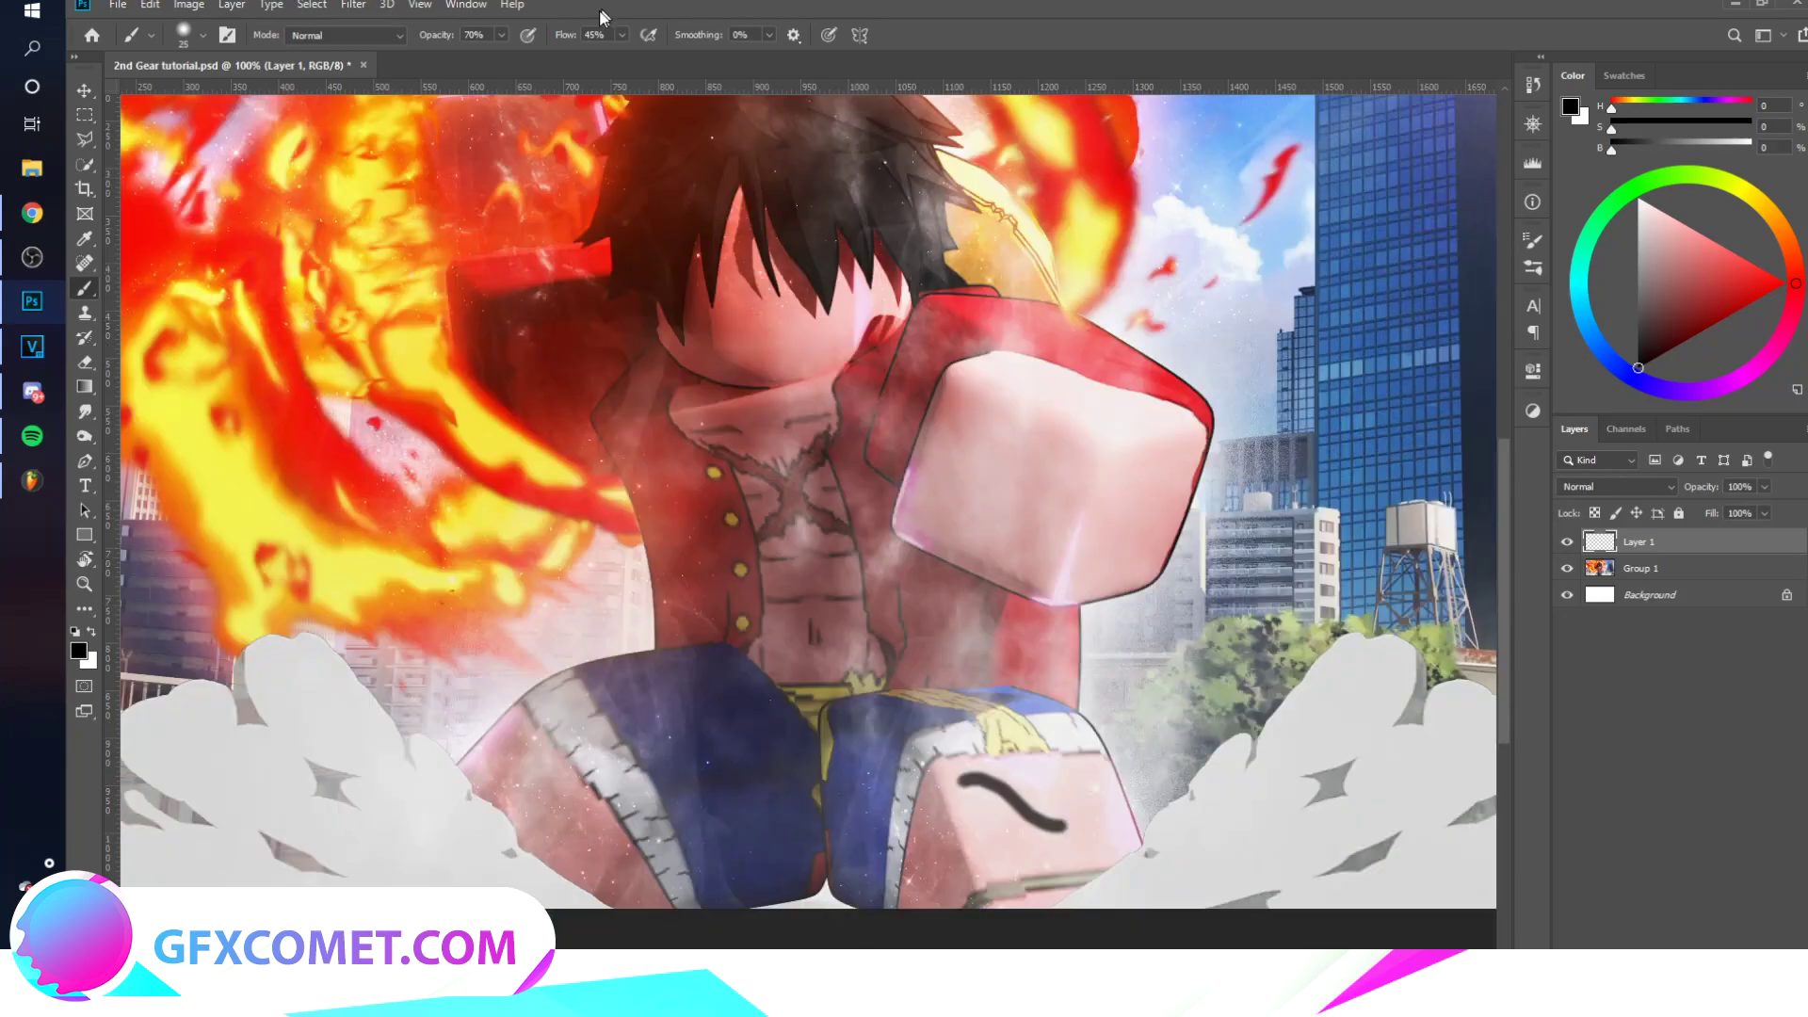
Step: Undo the trial stroke and paint a curved black stroke on each of the character's legs at 30% flow
click(202, 35)
click(755, 2)
key(bracketright)
key(ctrl+z)
mouse_move(968, 774)
mouse_down()
mouse_move(1002, 787)
mouse_move(1064, 842)
mouse_up()
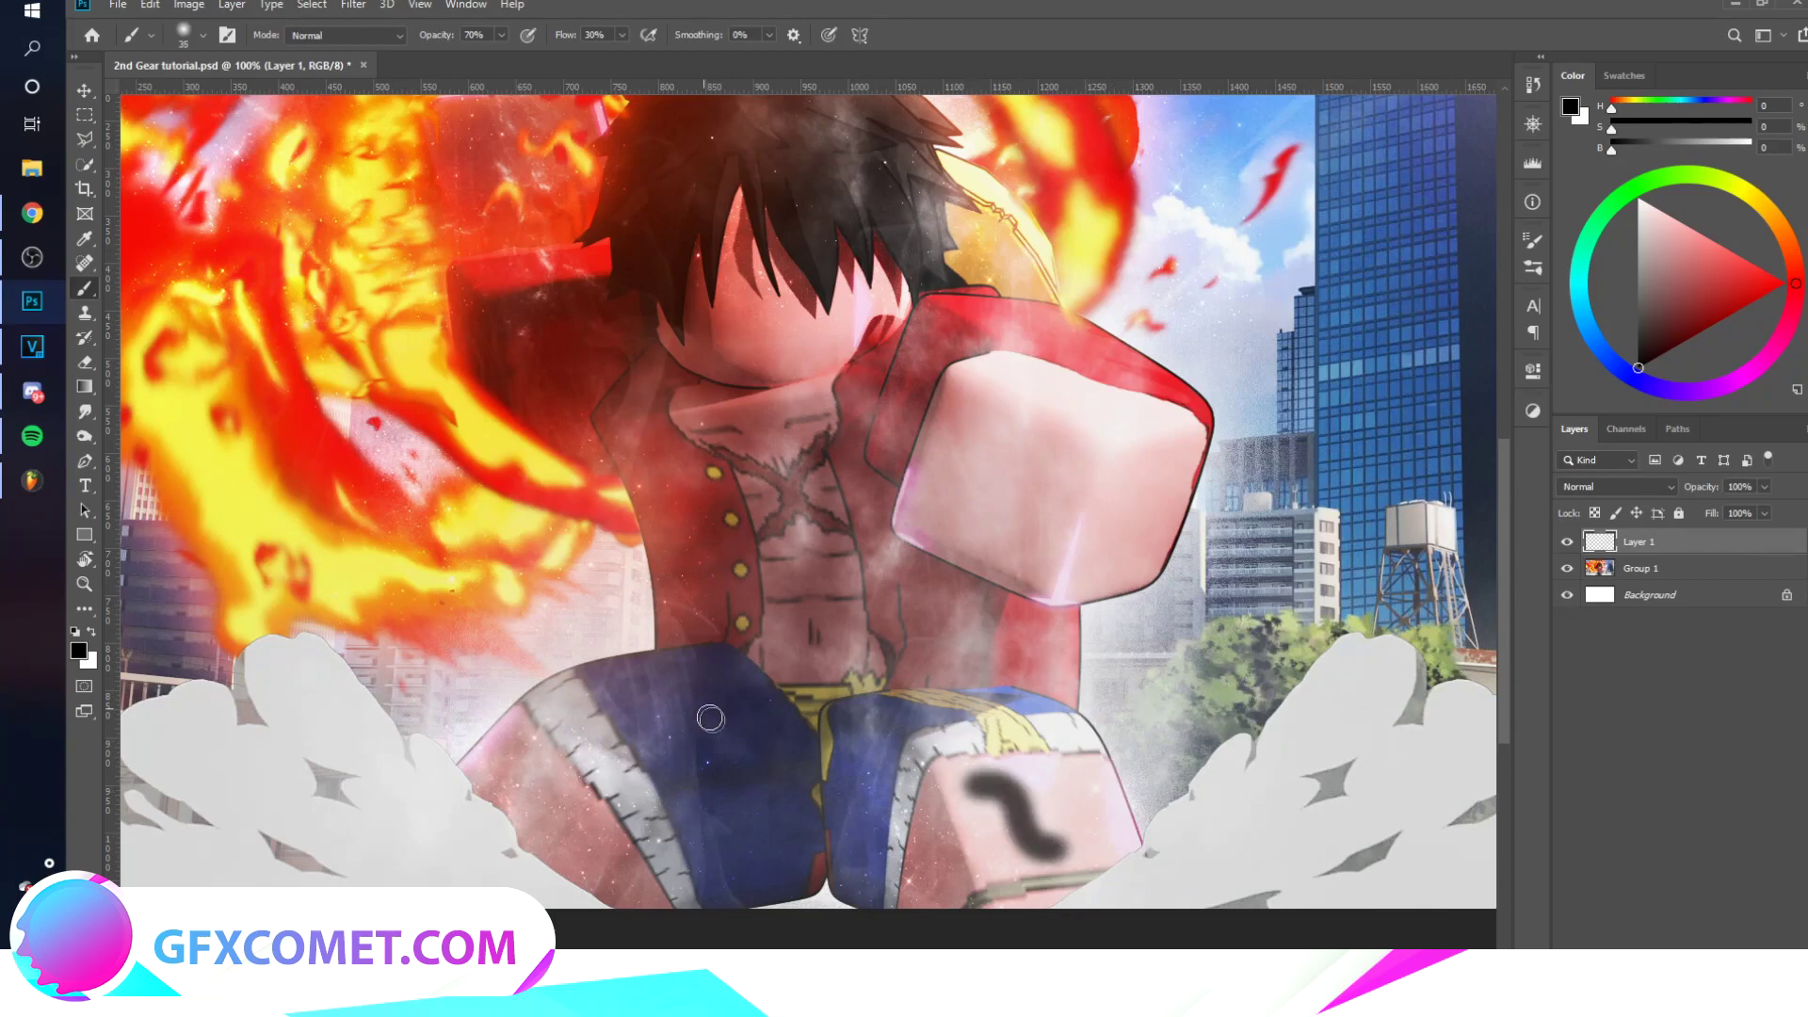
key(bracketleft)
key(bracketleft)
drag(556, 769, 470, 774)
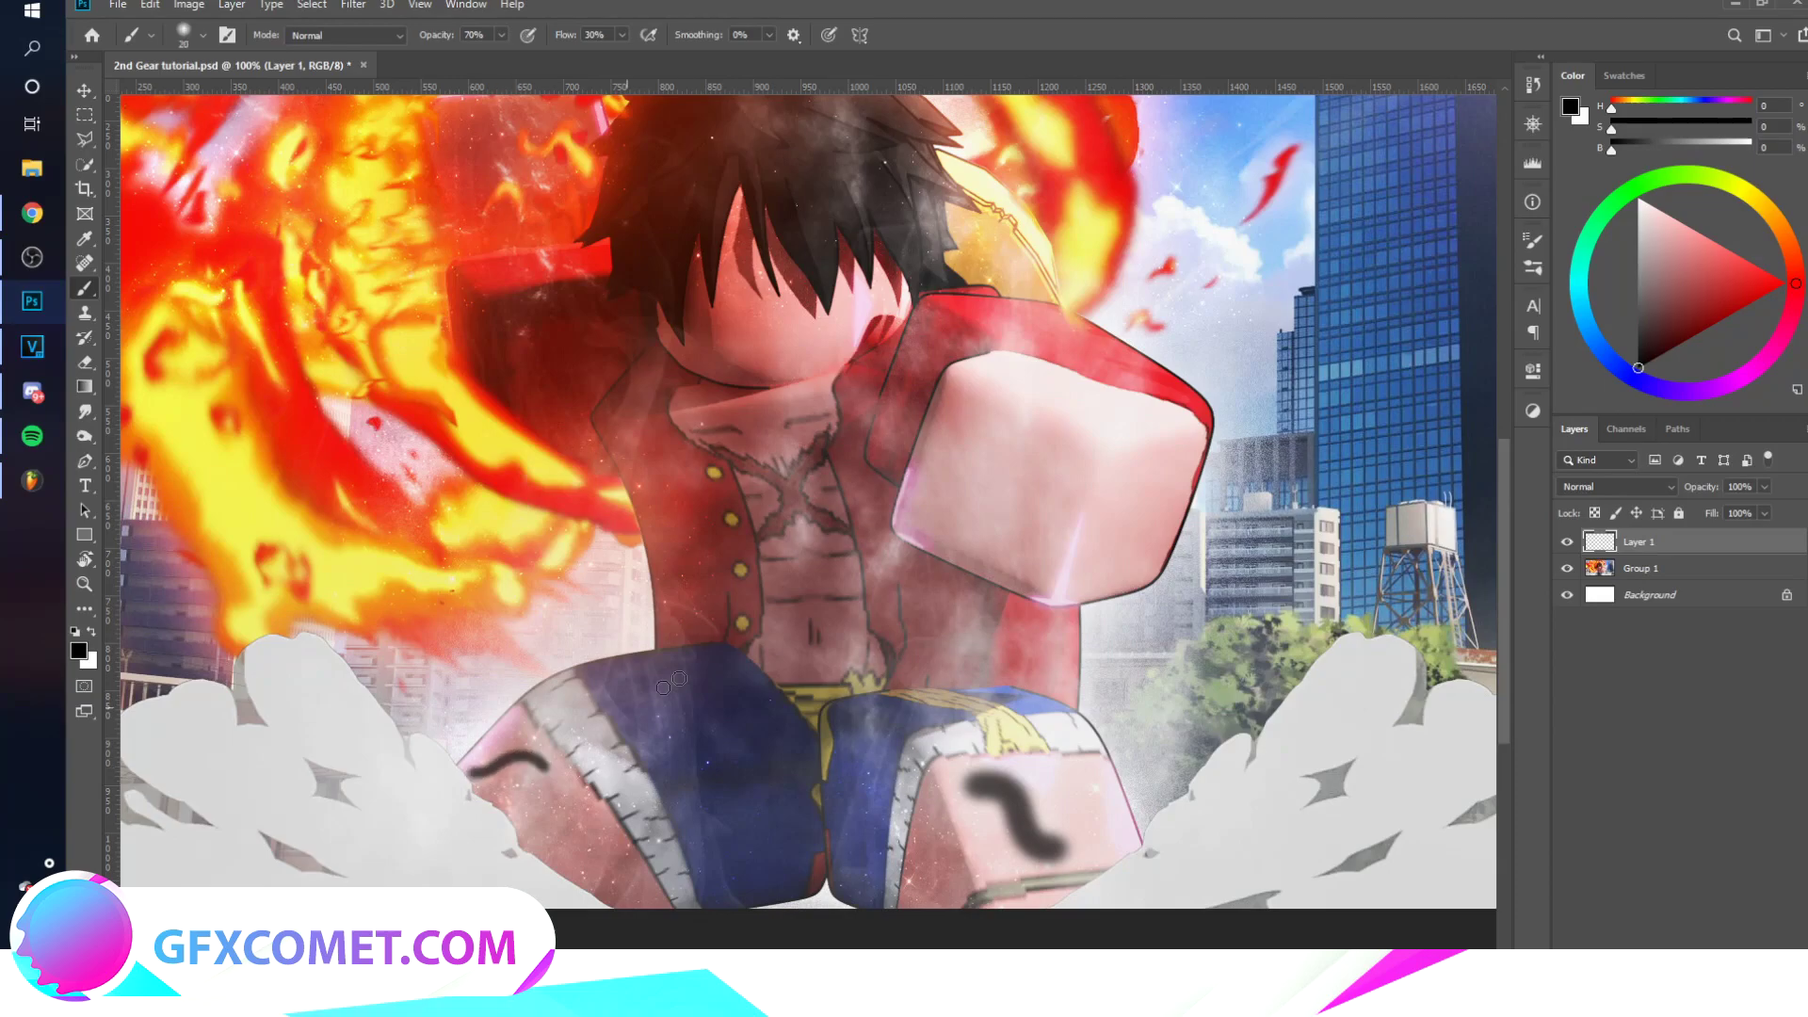
Step: Paint two short black strokes across the character's abdomen, one thin and one thicker
drag(772, 586, 890, 614)
key(ctrl+z)
key(bracketleft)
key(bracketleft)
drag(776, 590, 843, 611)
key(bracketright)
key(bracketright)
key(bracketright)
key(bracketright)
drag(789, 616, 757, 646)
key(ctrl+z)
key(bracketleft)
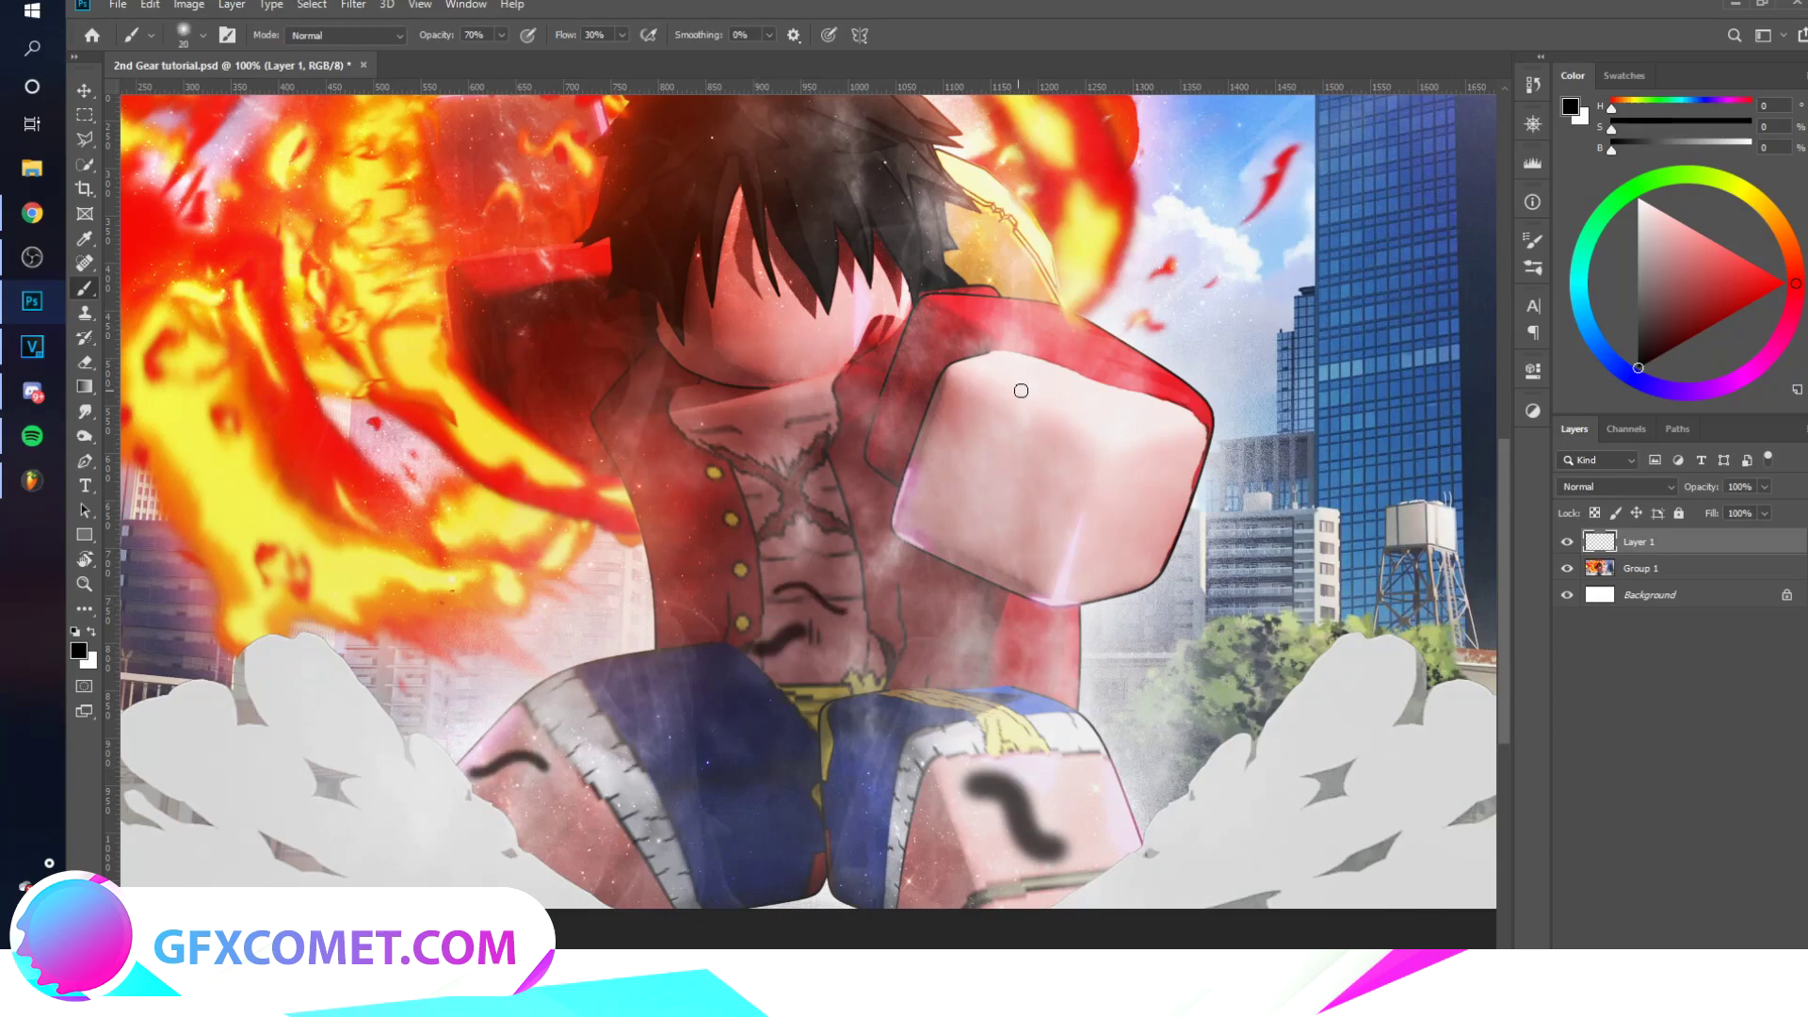
Step: Paint black strokes along the two side edges of the raised fist and across the character's upper chest
key(bracketright)
key(shift+4)
key(shift+6)
drag(961, 411, 930, 516)
drag(1081, 584, 1144, 569)
key(ctrl+z)
key(bracketleft)
mouse_move(1078, 585)
mouse_down()
mouse_move(1141, 576)
mouse_move(1178, 469)
mouse_up()
drag(687, 400, 739, 421)
drag(800, 438, 819, 449)
key(v)
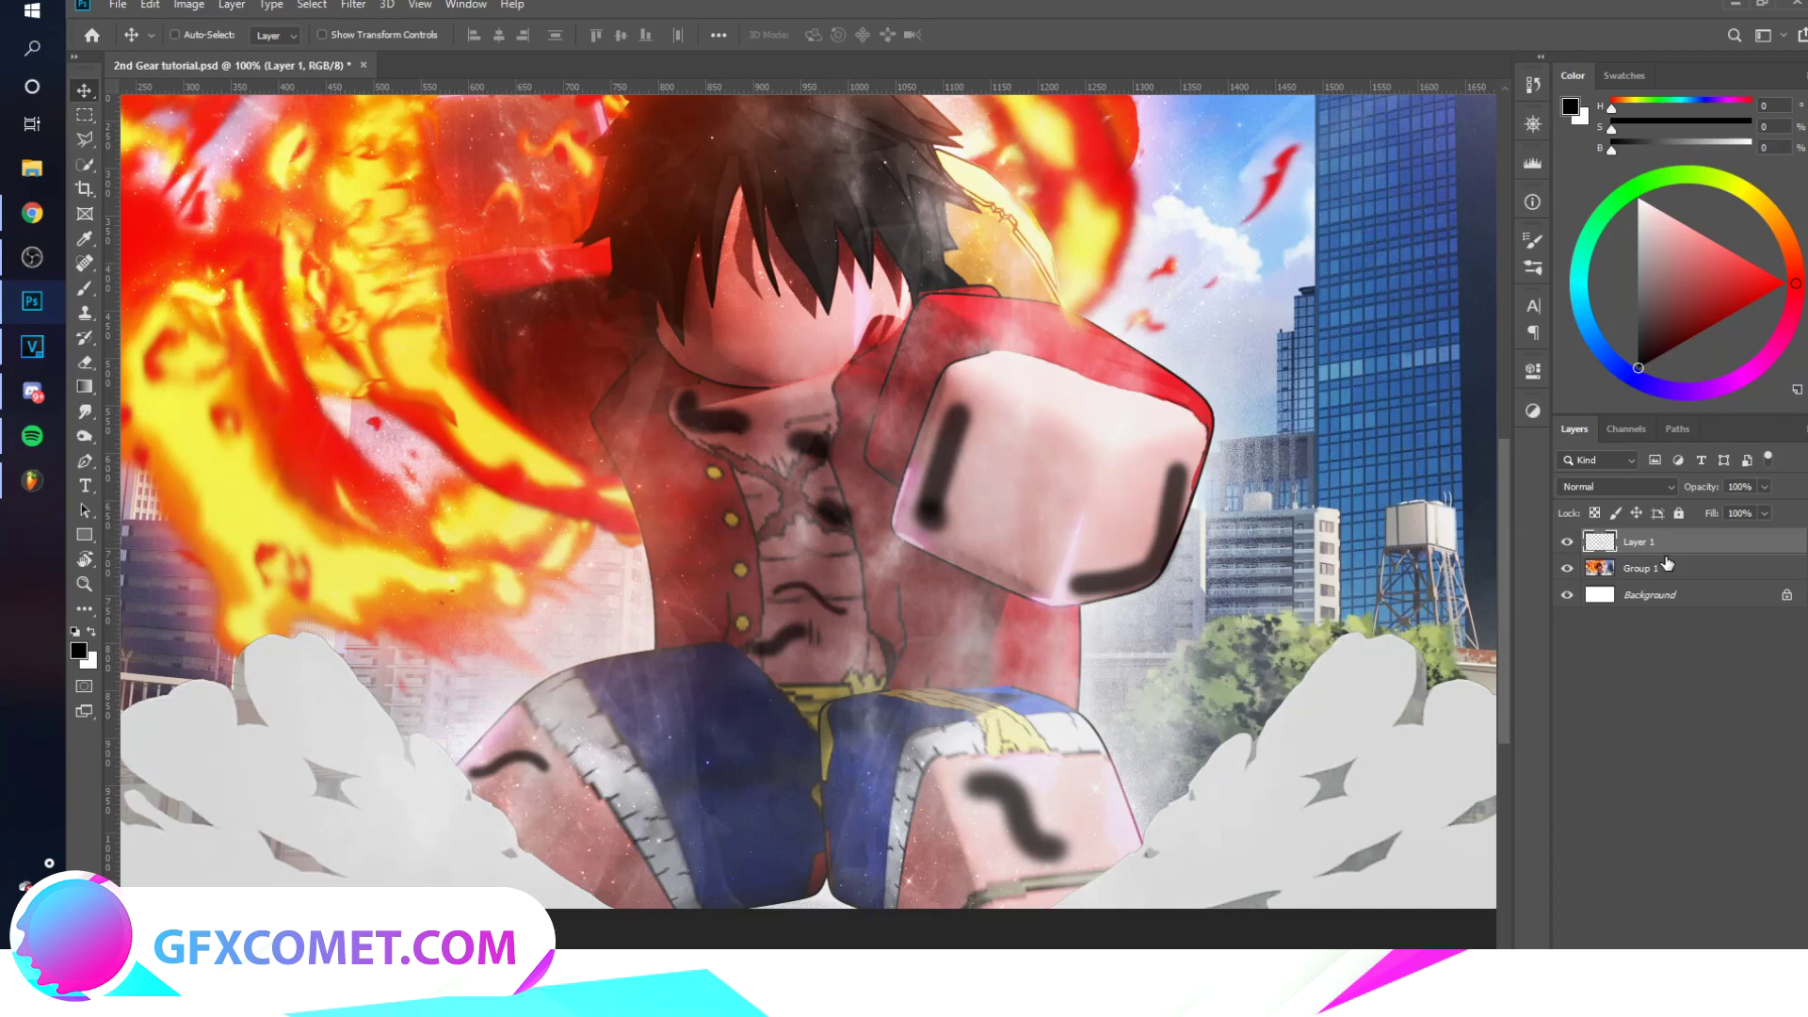
Step: Apply a light pink Color Overlay (H 299, S 49, B 100) to the stroke layer's style
right_click(1706, 541)
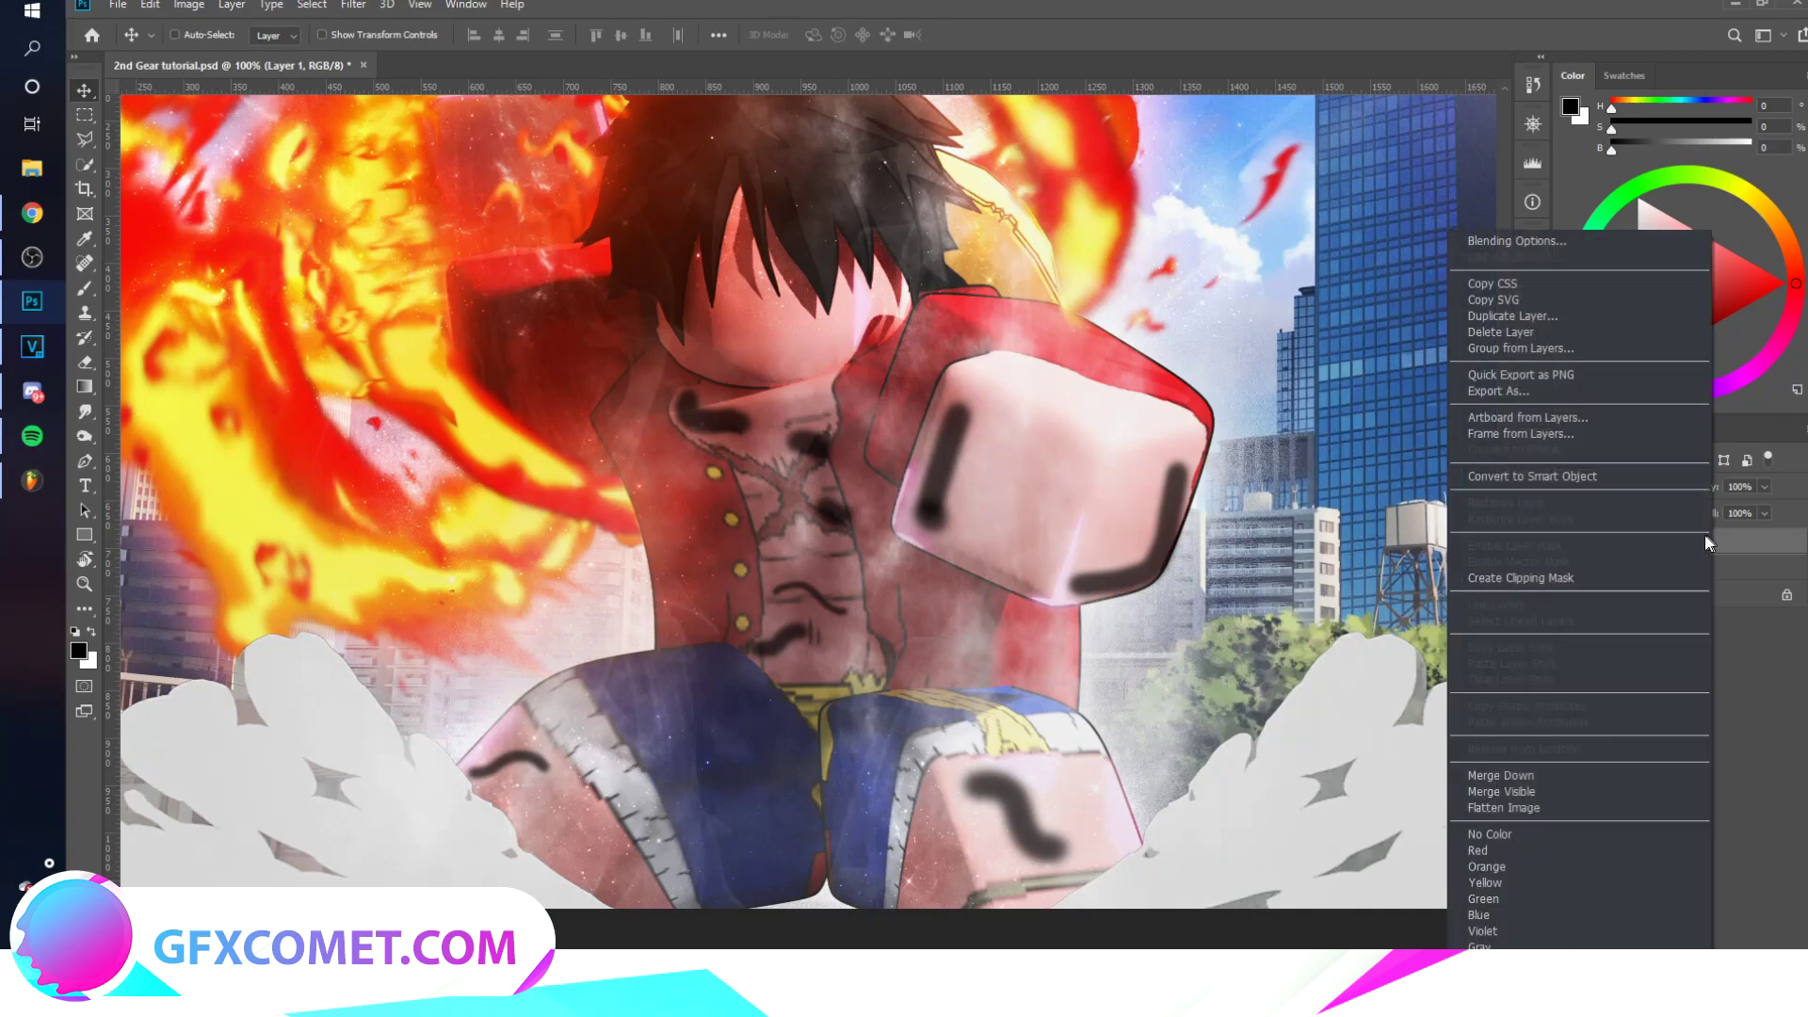
click(1527, 238)
drag(1076, 264, 1371, 297)
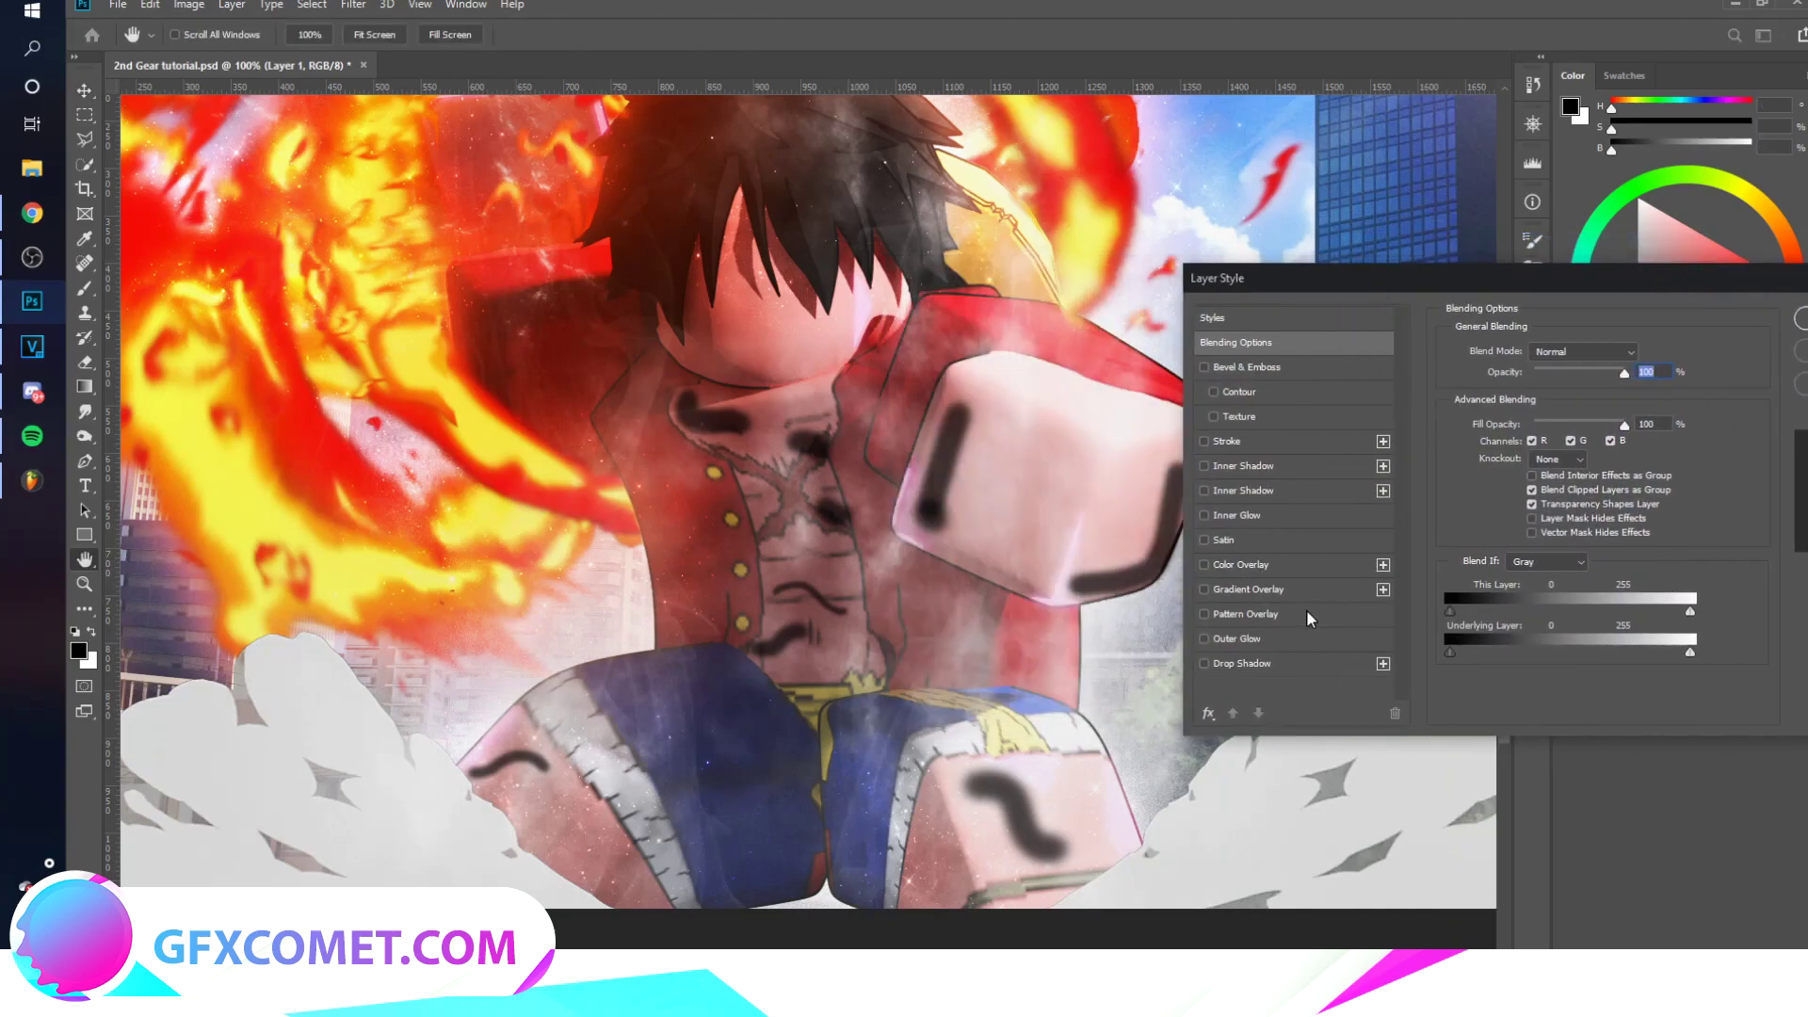
click(1308, 564)
click(1641, 354)
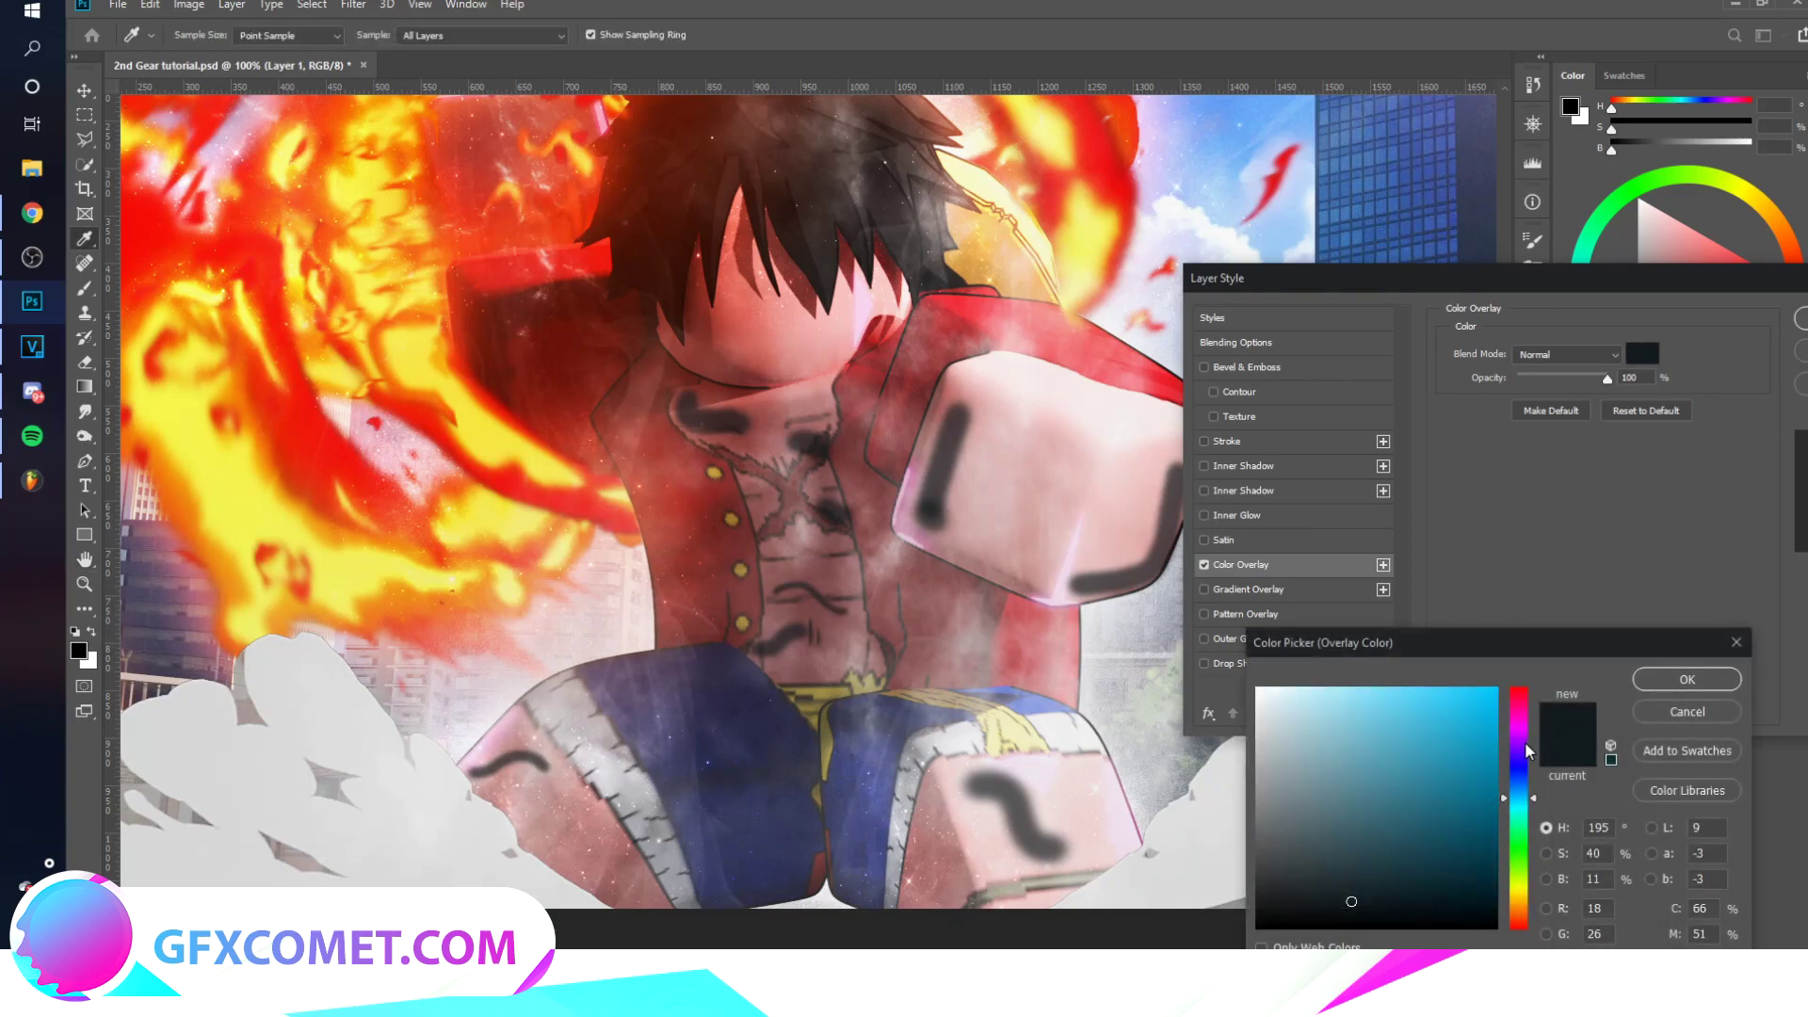
drag(1519, 748, 1520, 727)
click(1327, 687)
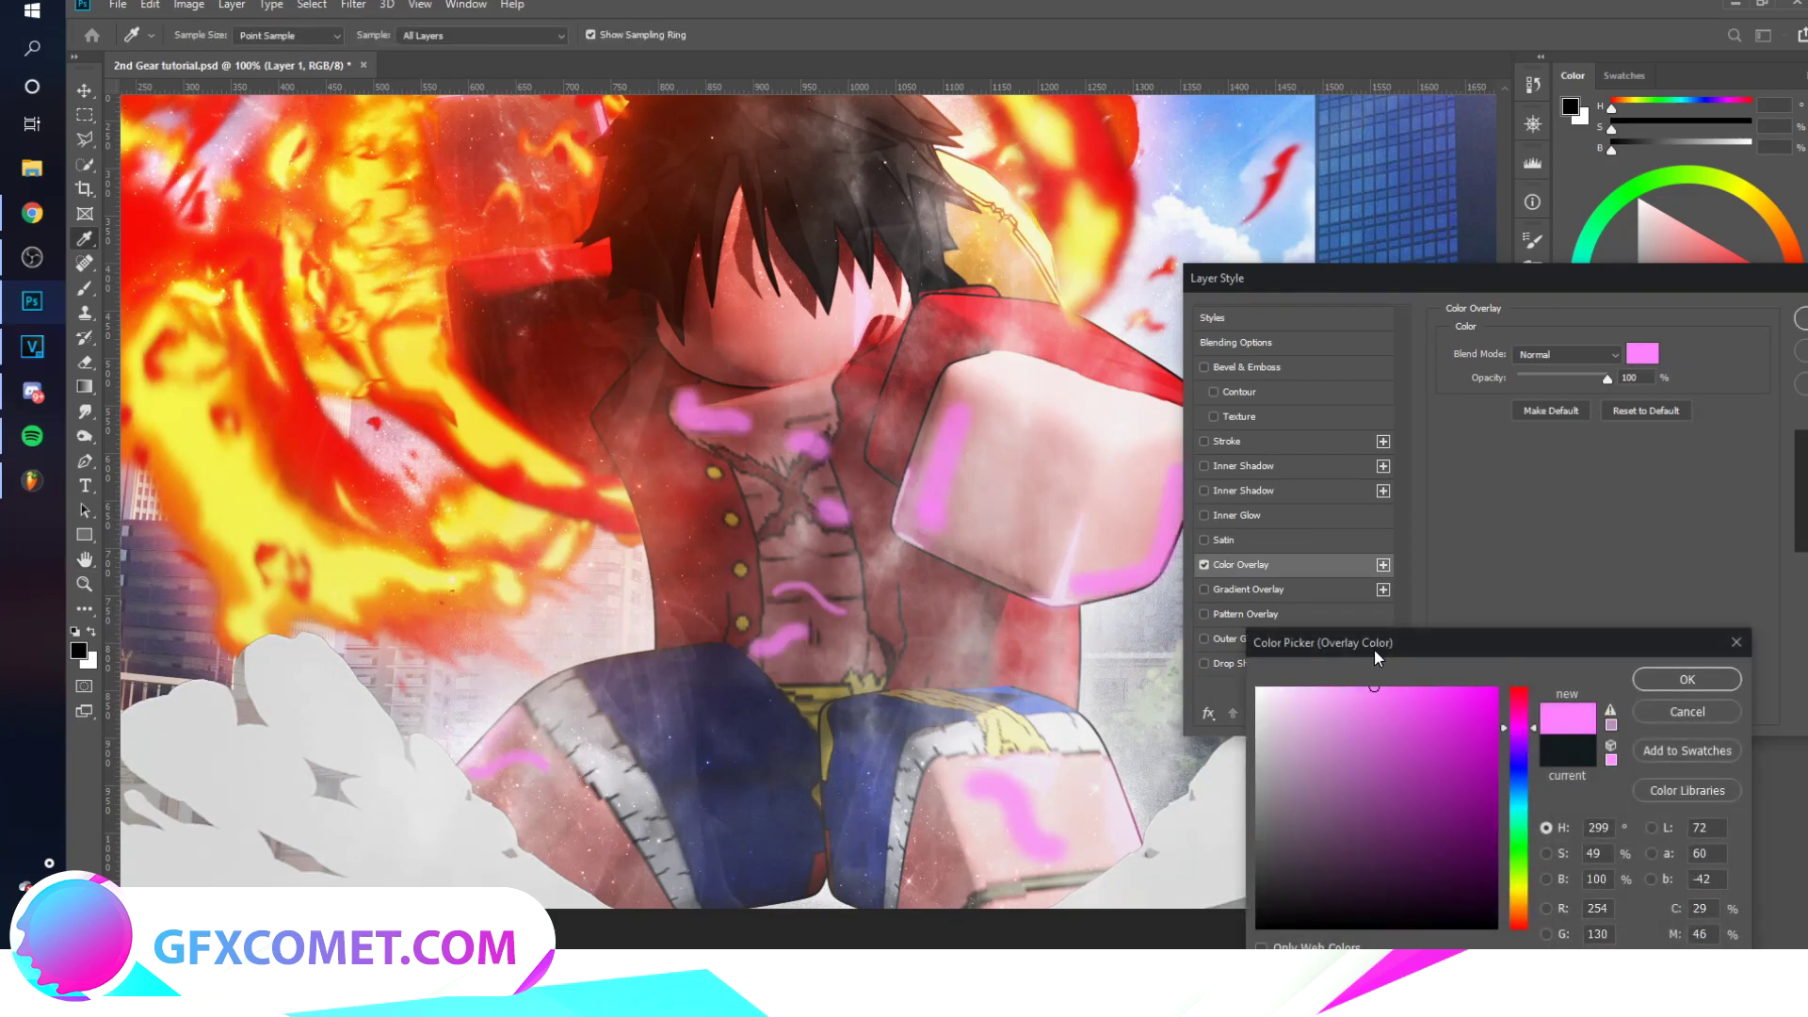
click(1376, 690)
click(1681, 679)
Step: Enable a white Inner Glow in Overlay mode on the strokes, with a reduced size and higher opacity
click(1237, 515)
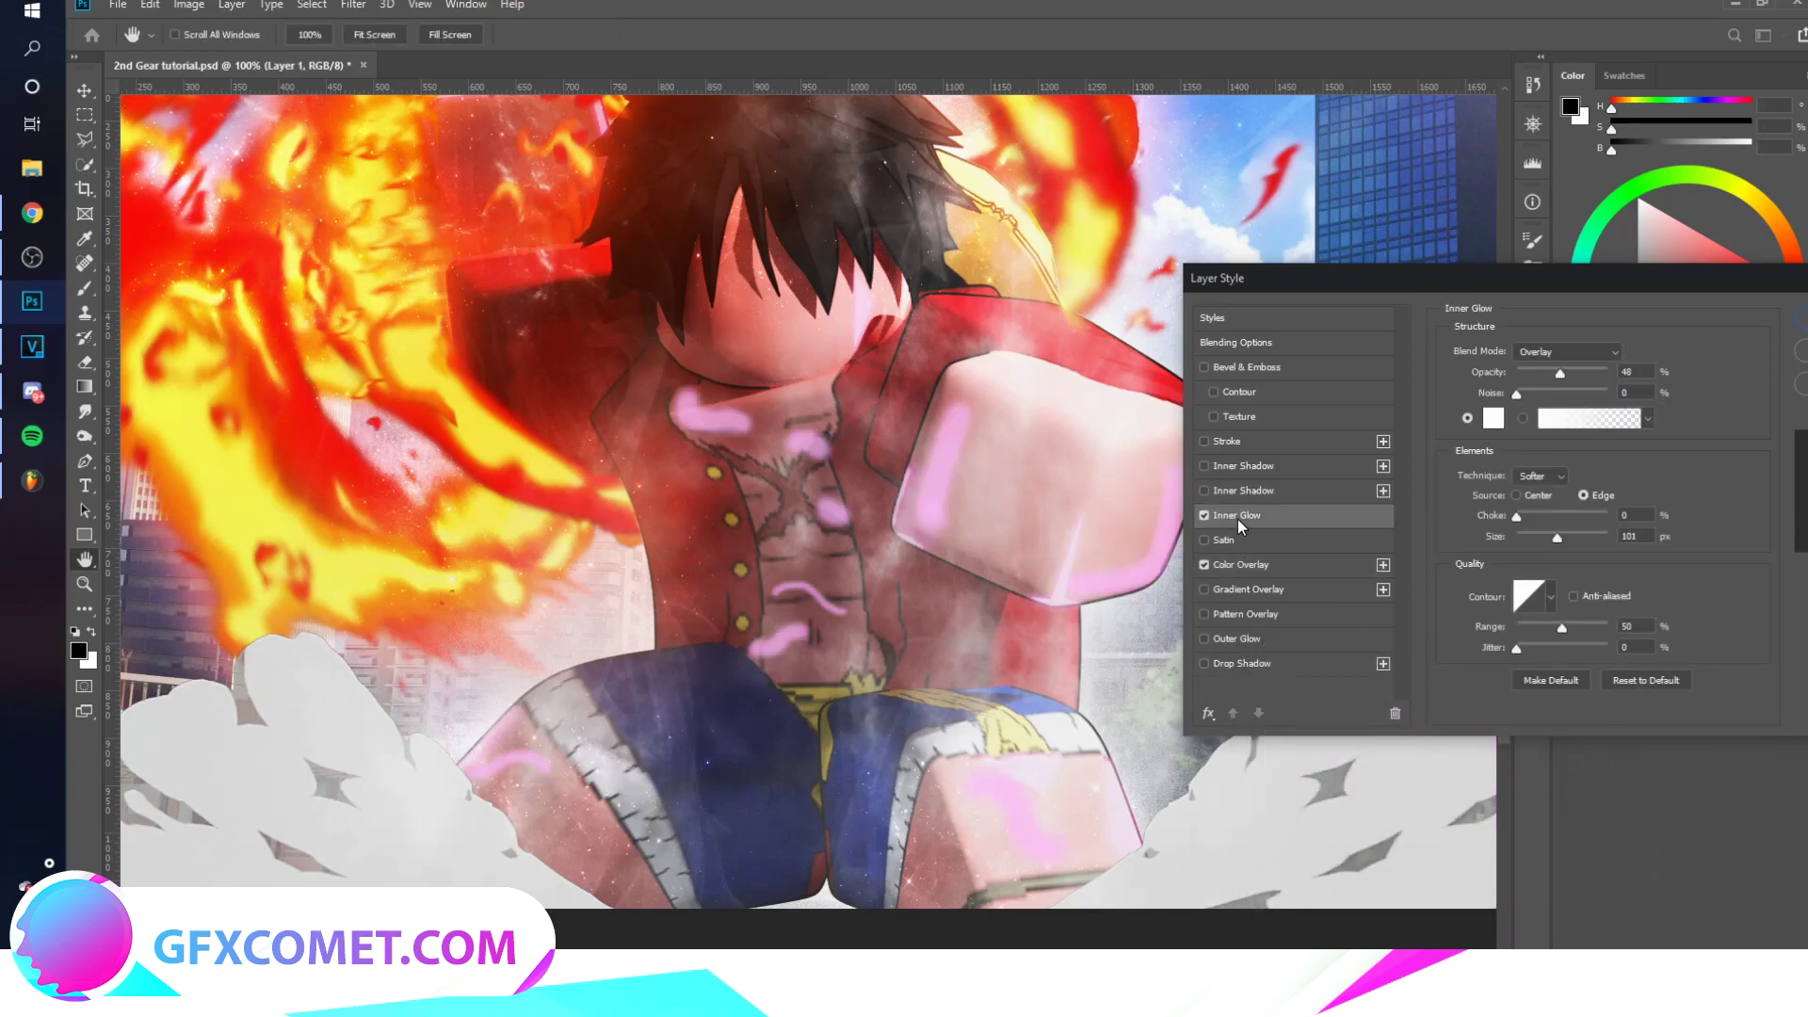
mouse_move(1553, 537)
mouse_down()
mouse_move(1506, 535)
mouse_move(1532, 535)
mouse_up()
mouse_move(1606, 372)
mouse_down()
mouse_move(1563, 376)
mouse_move(1606, 380)
mouse_up()
Step: Enable a magenta Outer Glow in Screen mode at 100% opacity and reduce its size to a few pixels
click(1204, 641)
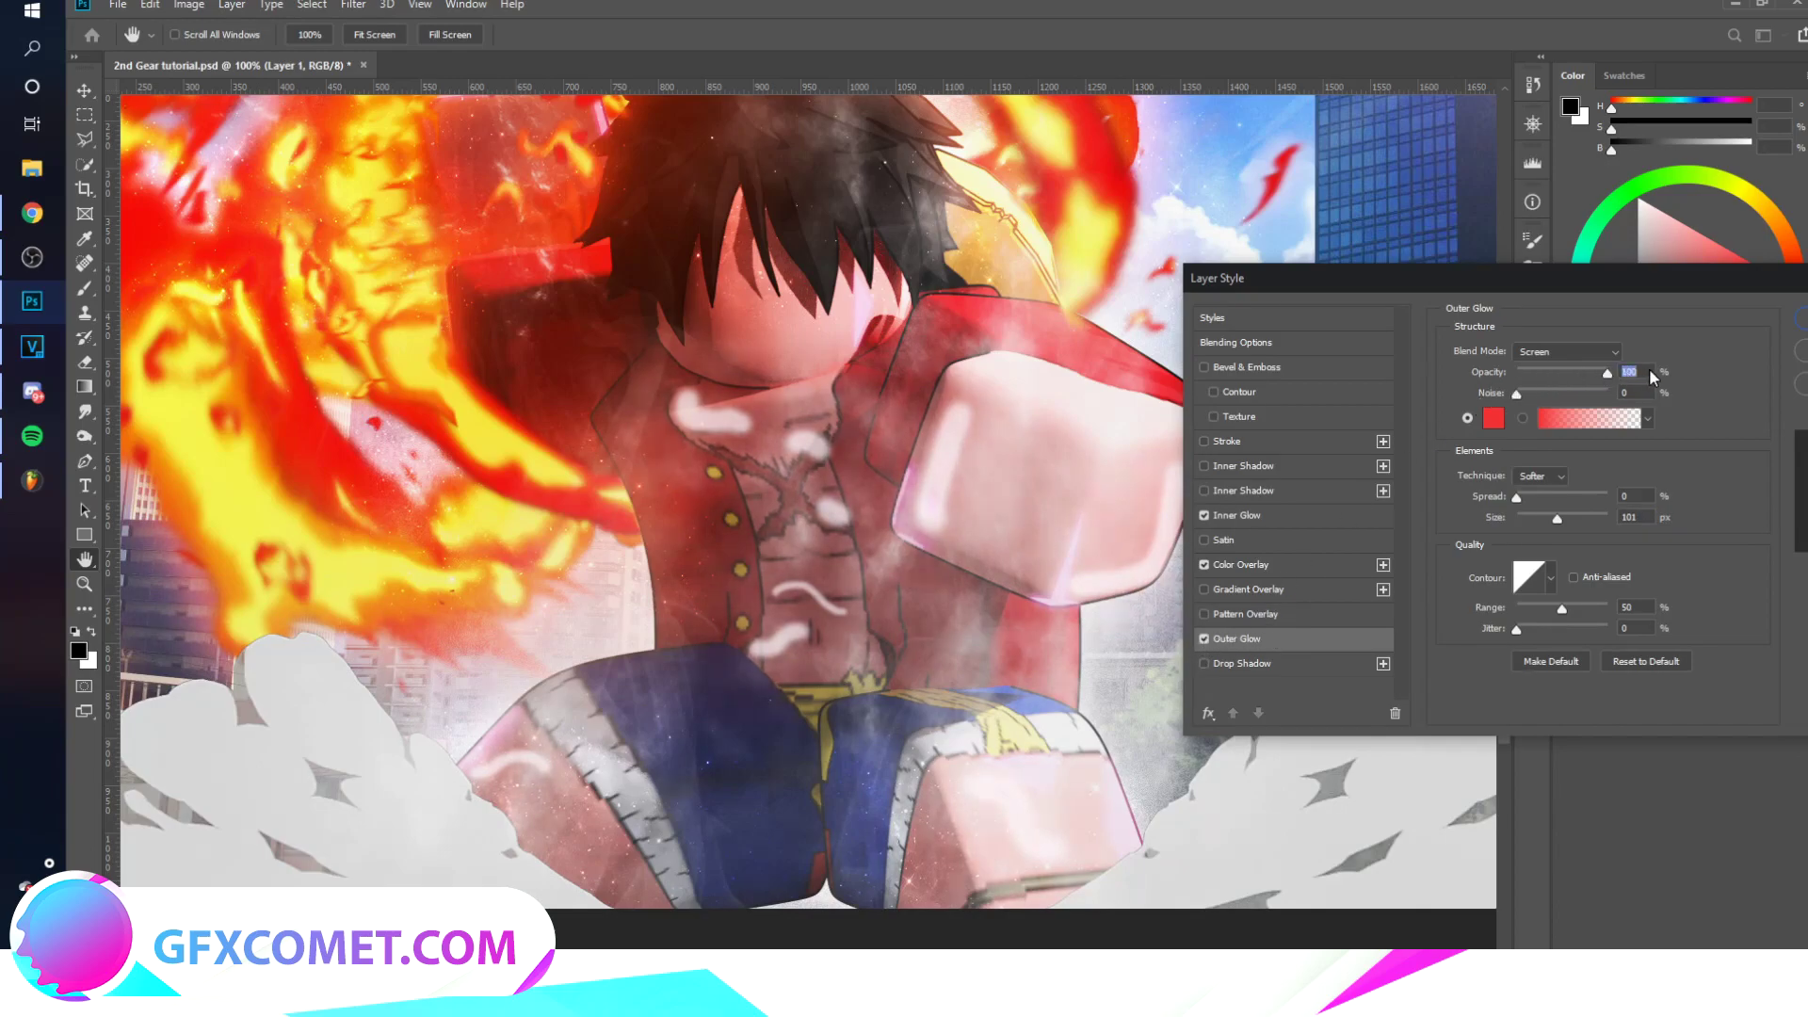
click(1576, 352)
click(1576, 352)
click(1493, 420)
click(1517, 735)
drag(1454, 711, 1402, 597)
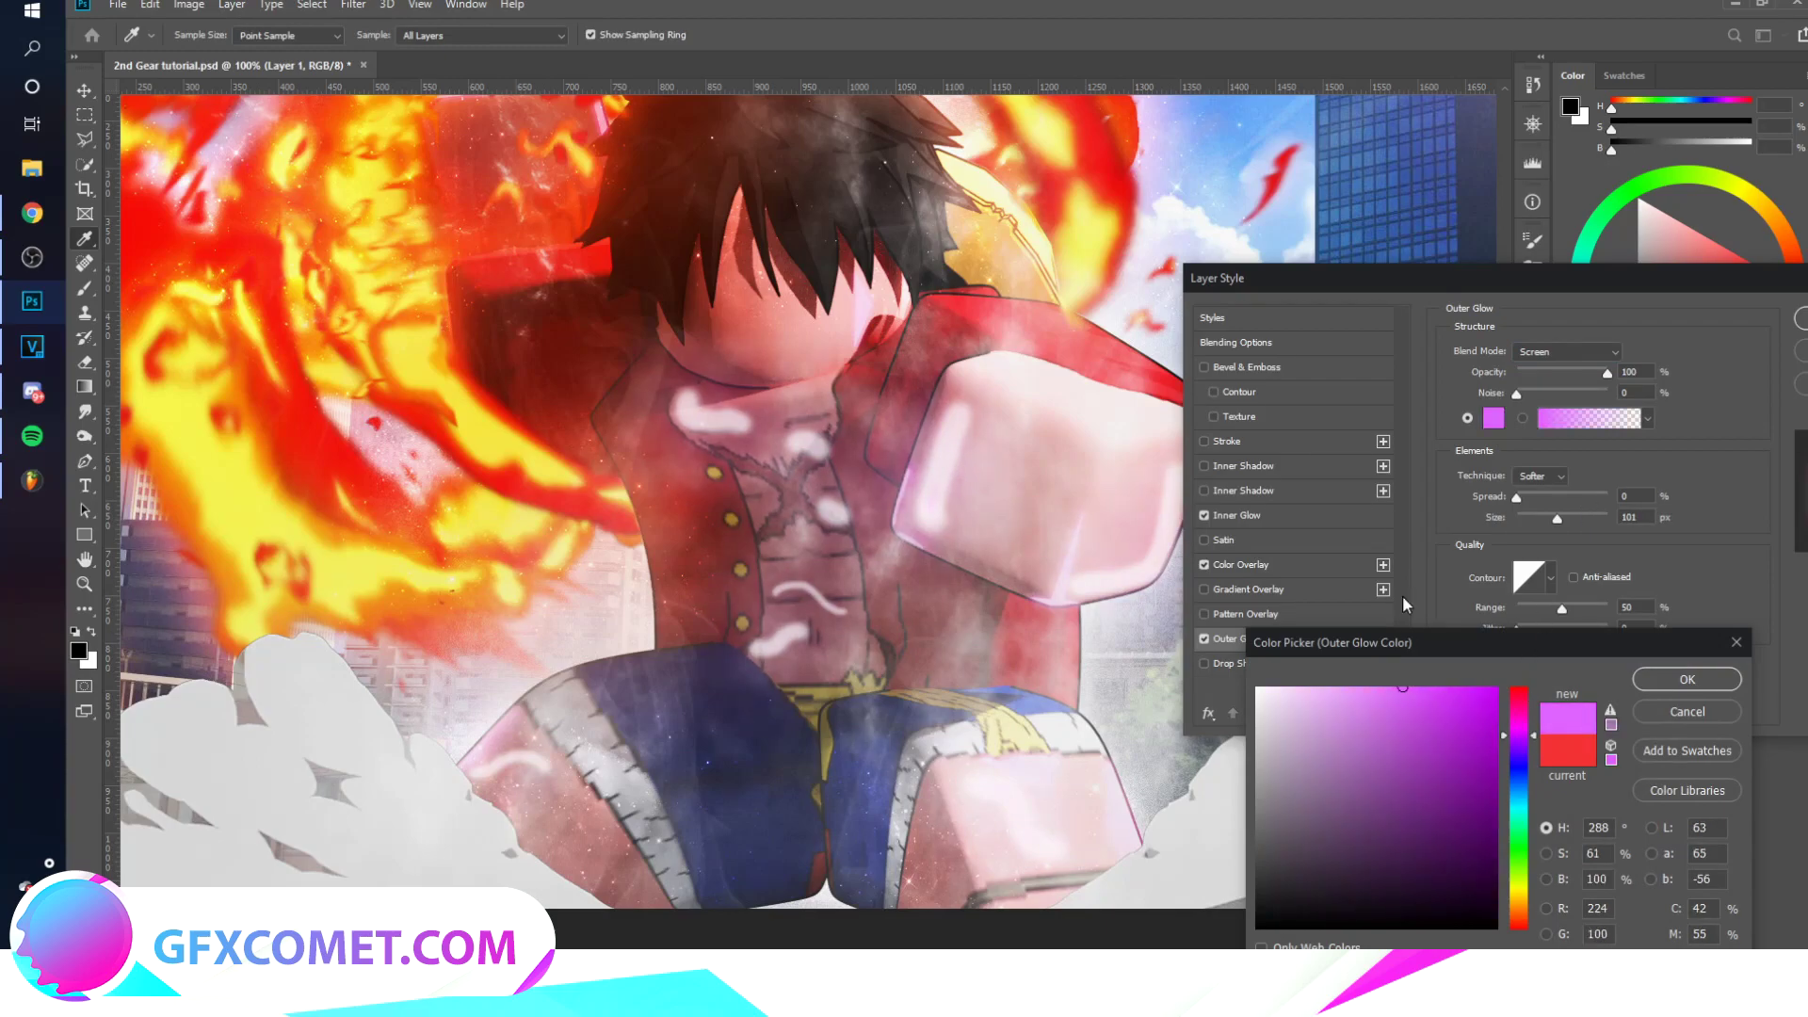
click(1686, 679)
mouse_move(1557, 517)
mouse_down()
mouse_move(1512, 496)
mouse_move(1525, 513)
mouse_up()
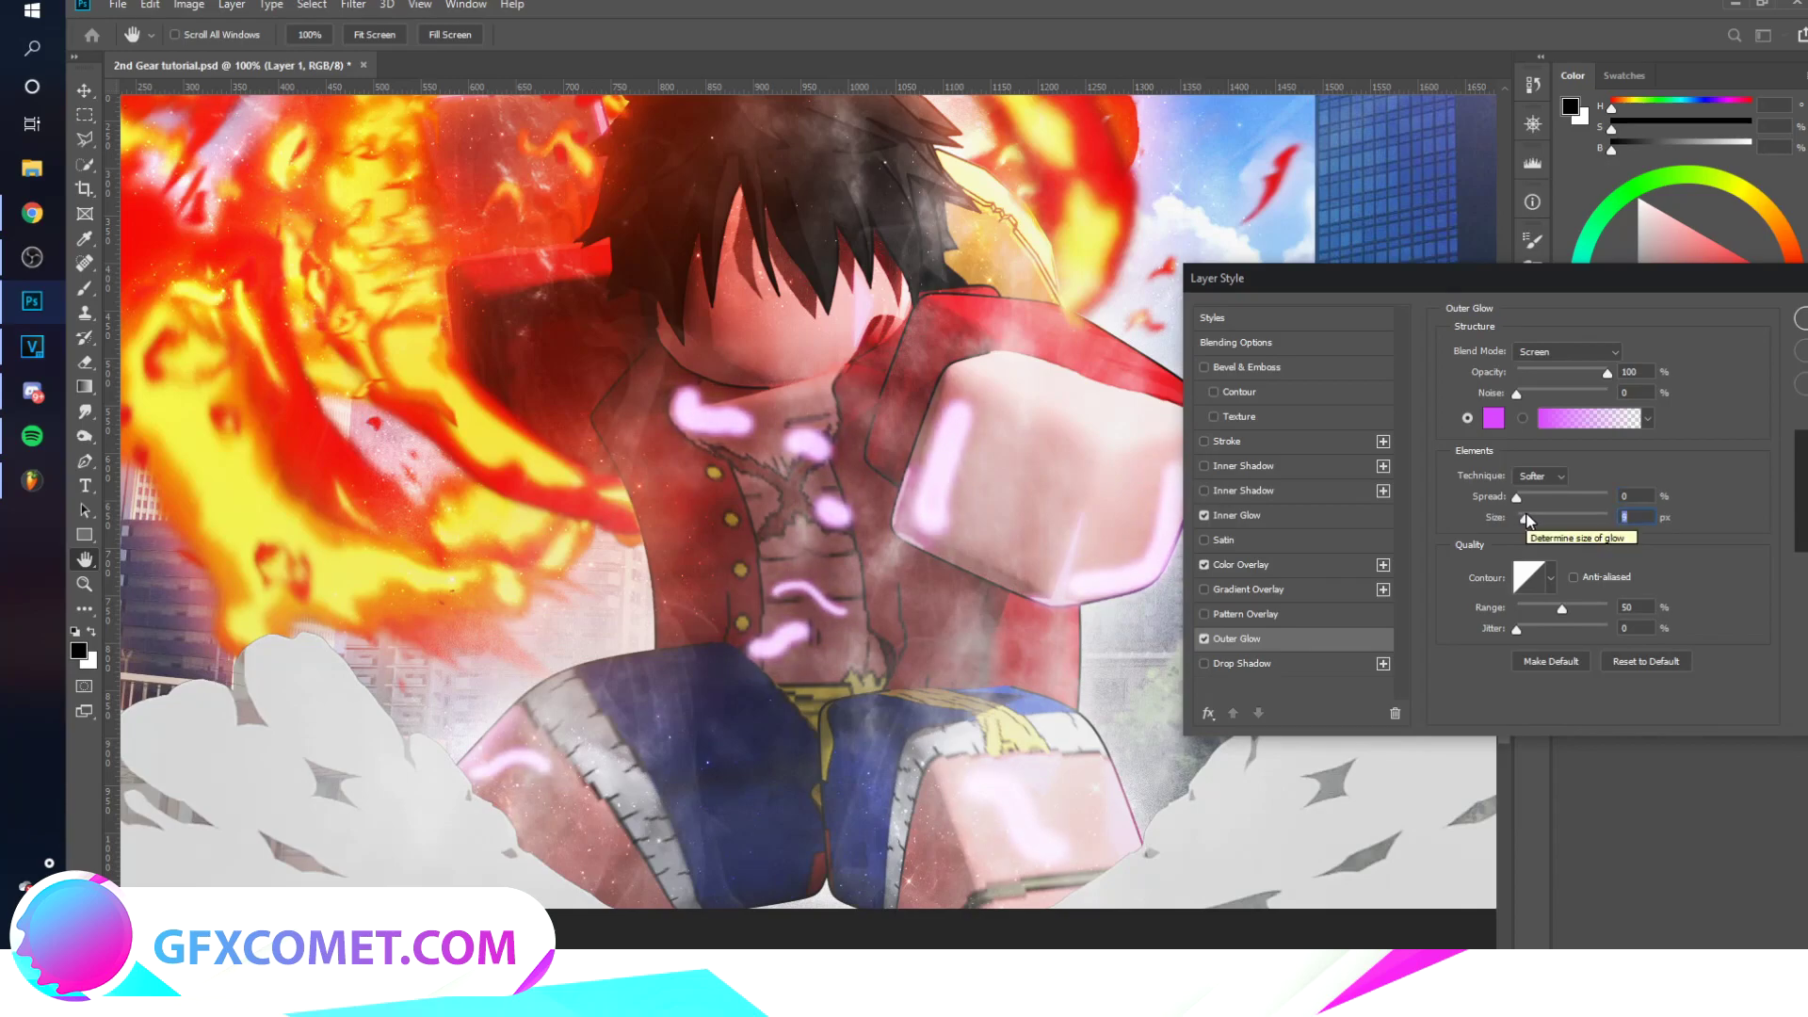
drag(1526, 516, 1523, 515)
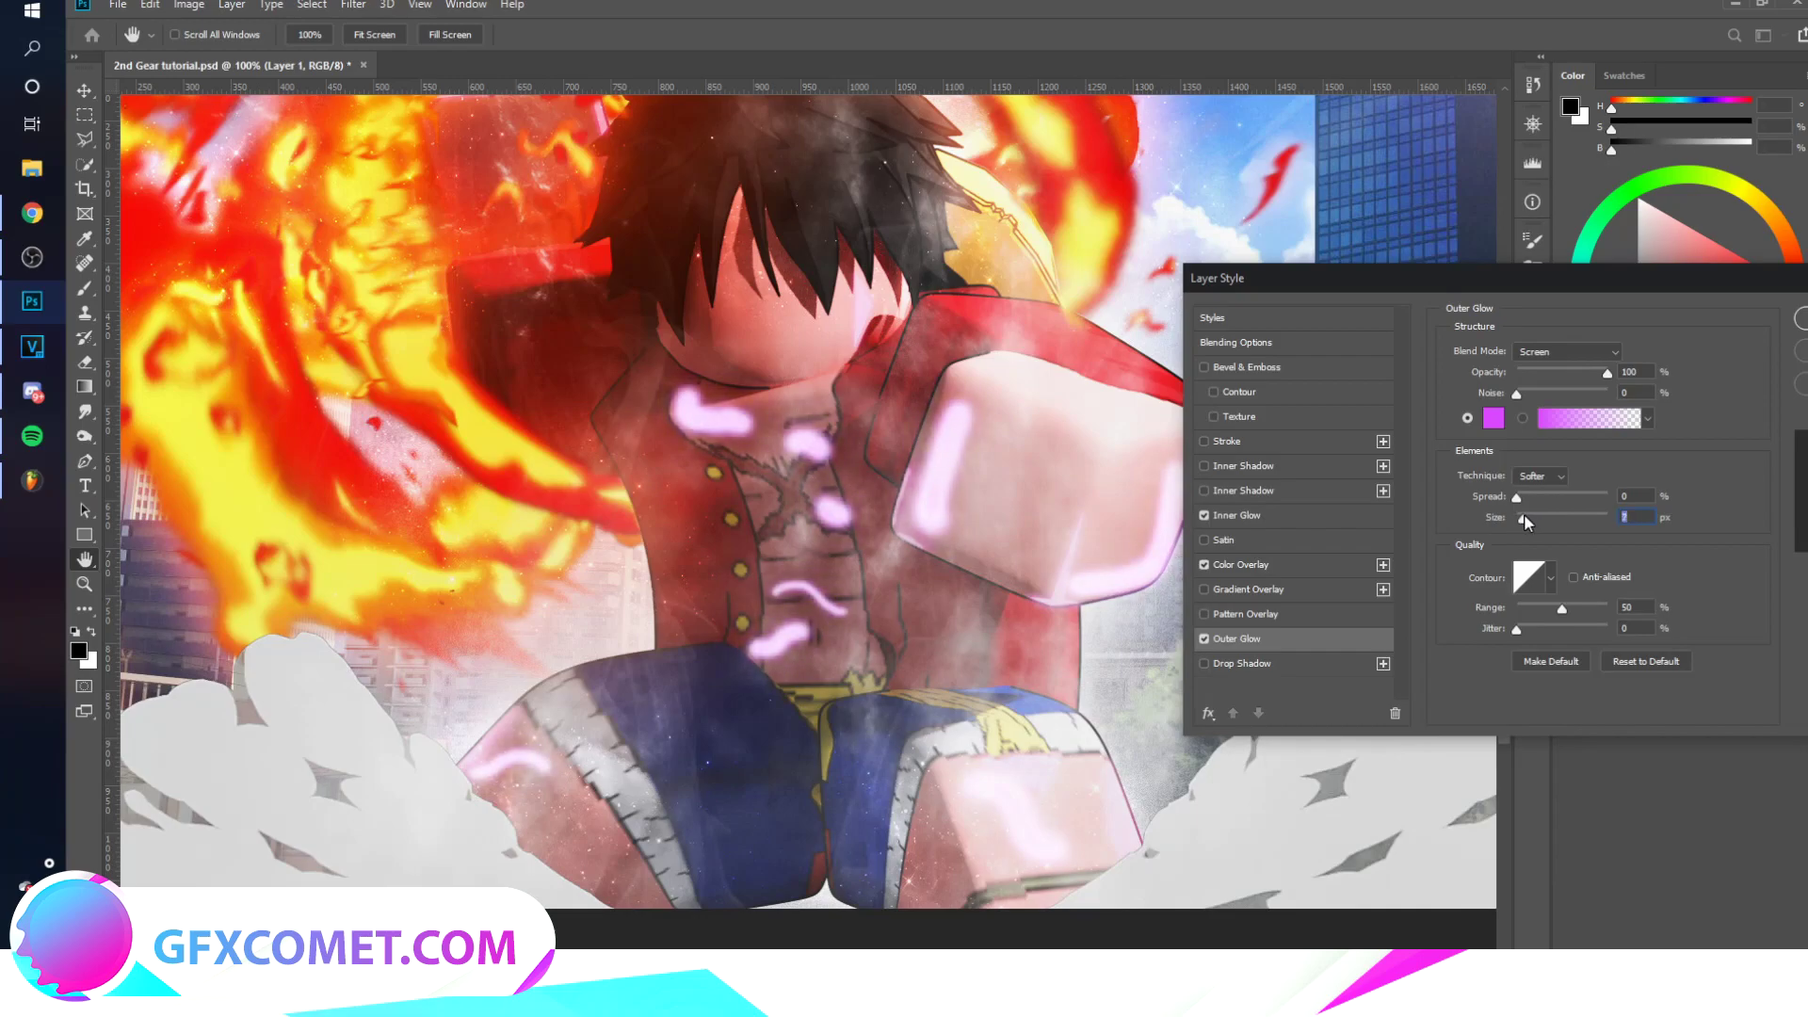
Step: Add another Drop Shadow and set the upper one to pink in Overlay mode with 0% spread and minimal size
click(1382, 662)
drag(1521, 438, 1537, 479)
click(1642, 352)
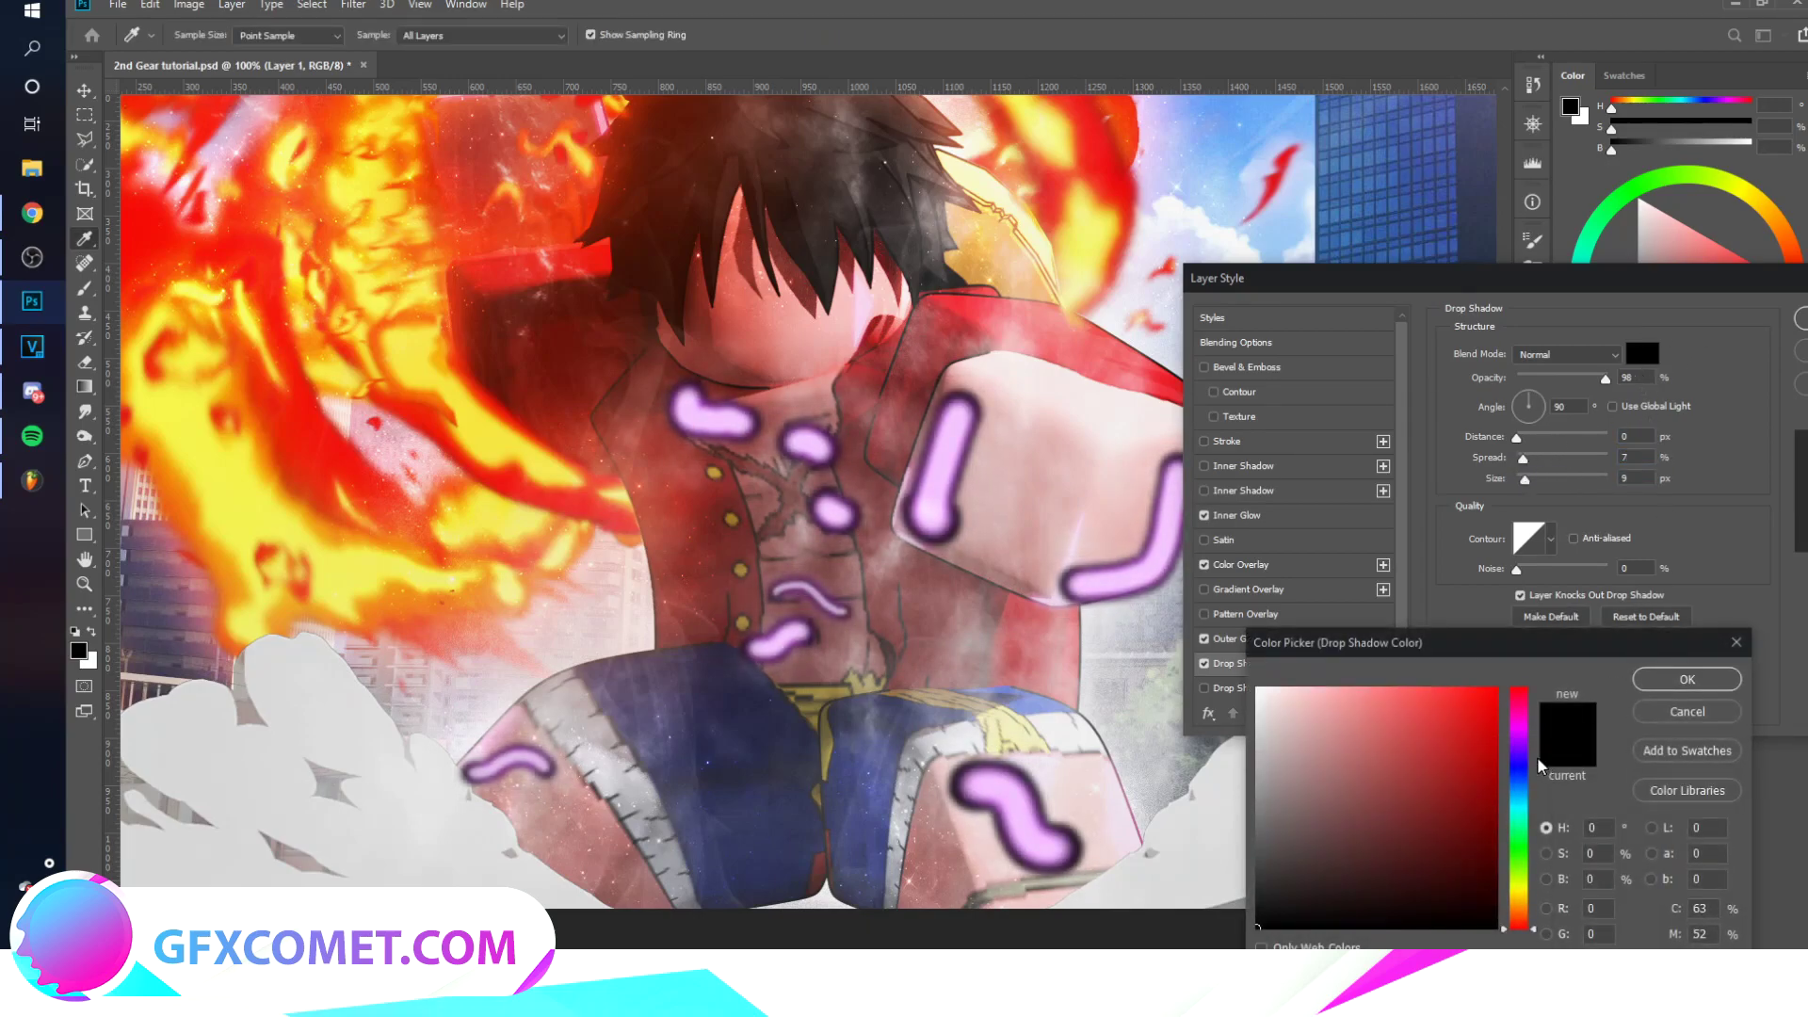
click(1387, 735)
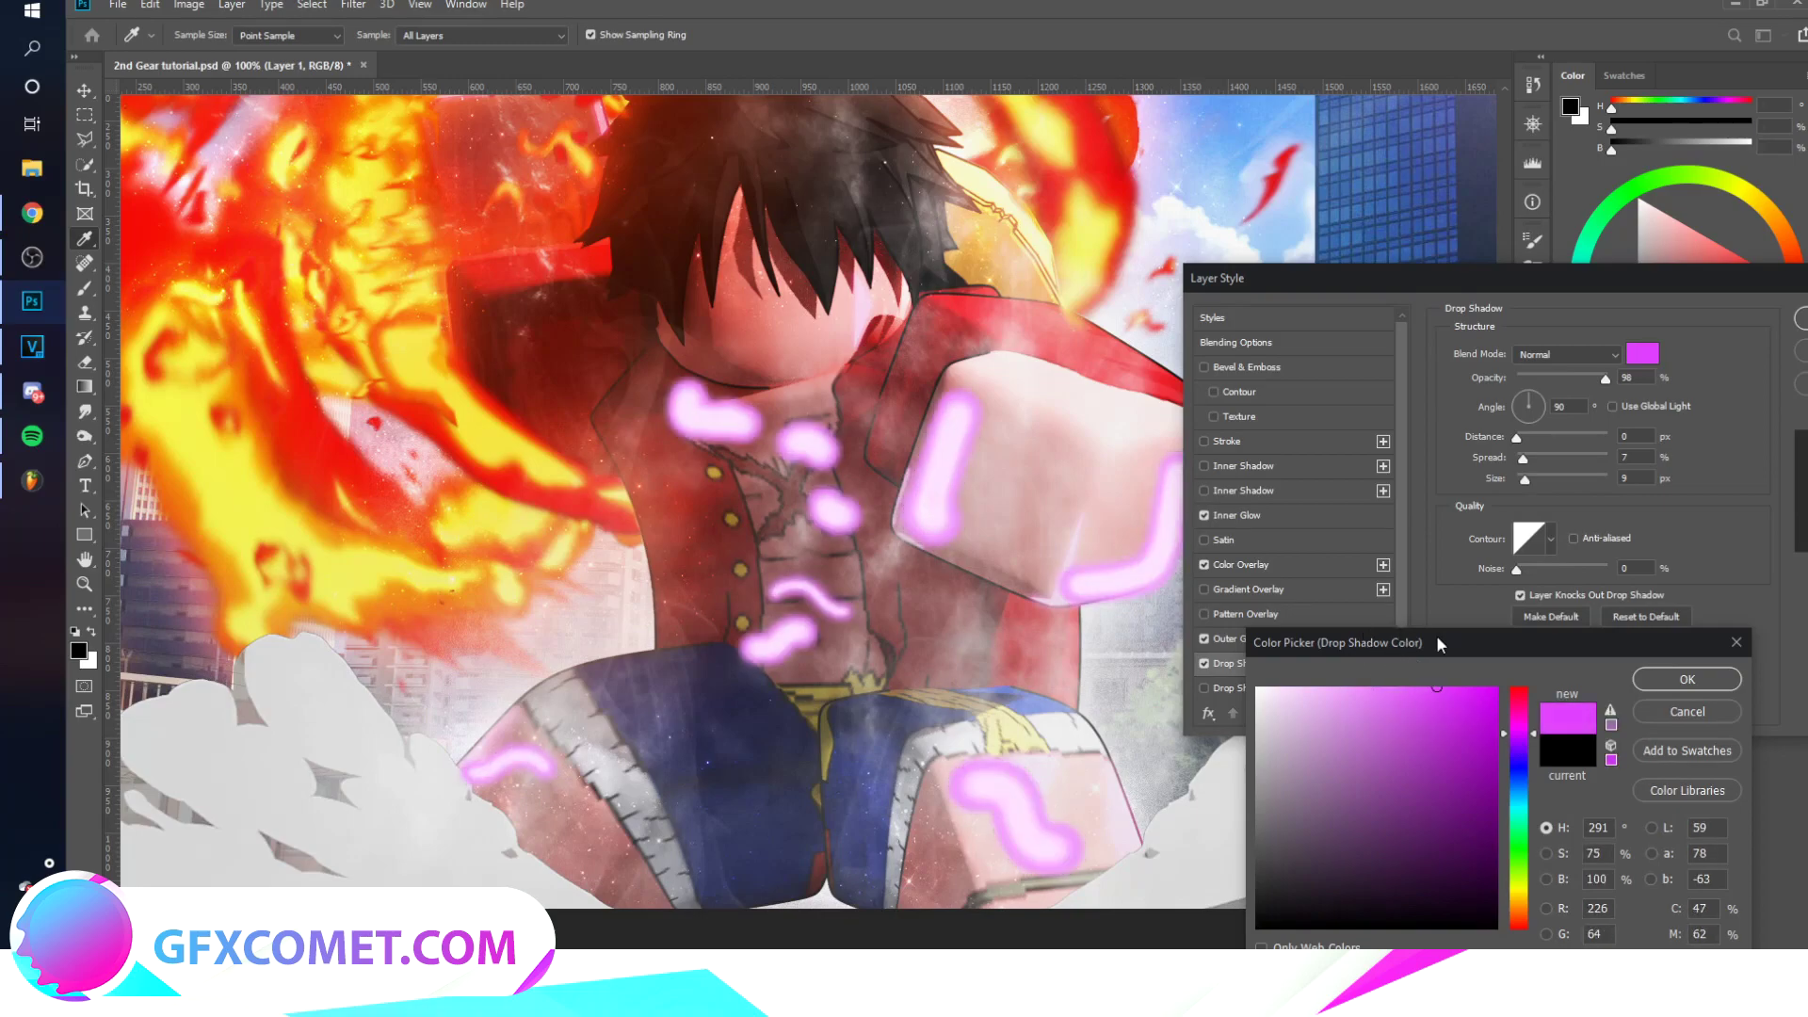
click(1686, 679)
mouse_move(1526, 478)
mouse_down()
mouse_move(1544, 461)
mouse_move(1517, 458)
mouse_up()
click(1550, 356)
click(1563, 580)
drag(1523, 479, 1520, 482)
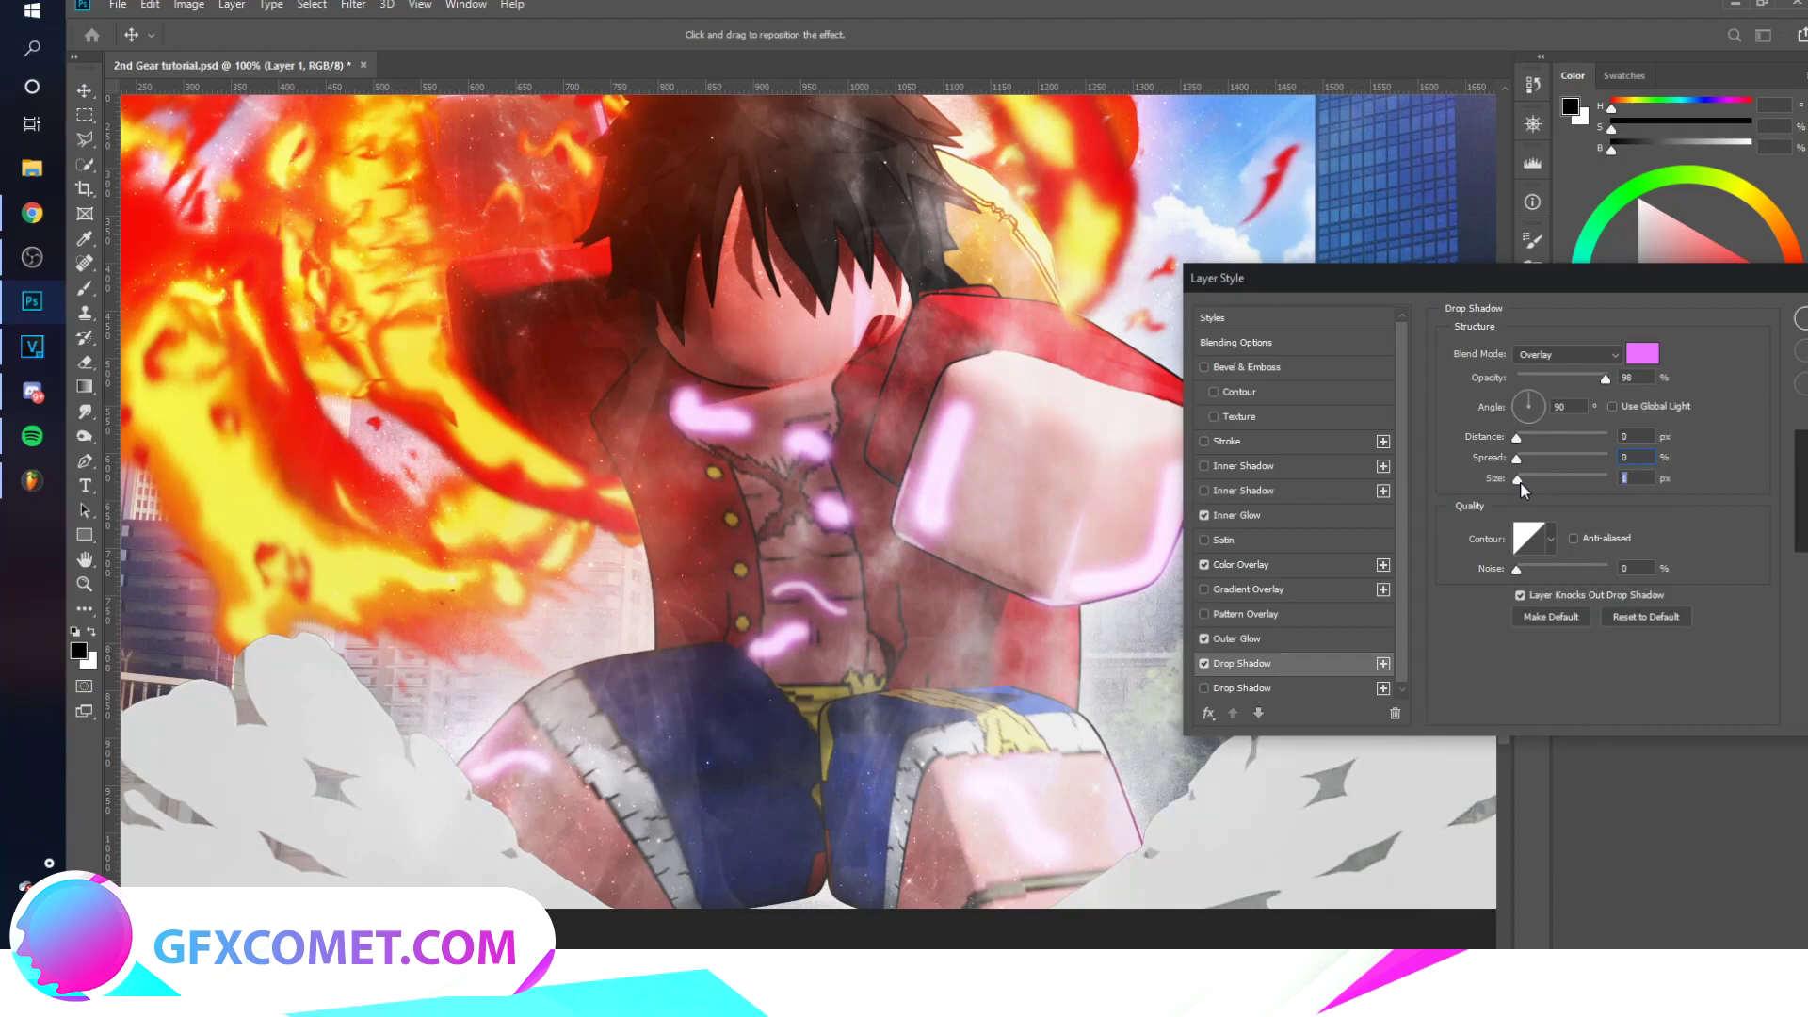
Step: Enable the second Drop Shadow in light purple, Normal mode, with 2% spread, and apply the layer style
click(1206, 688)
click(1642, 353)
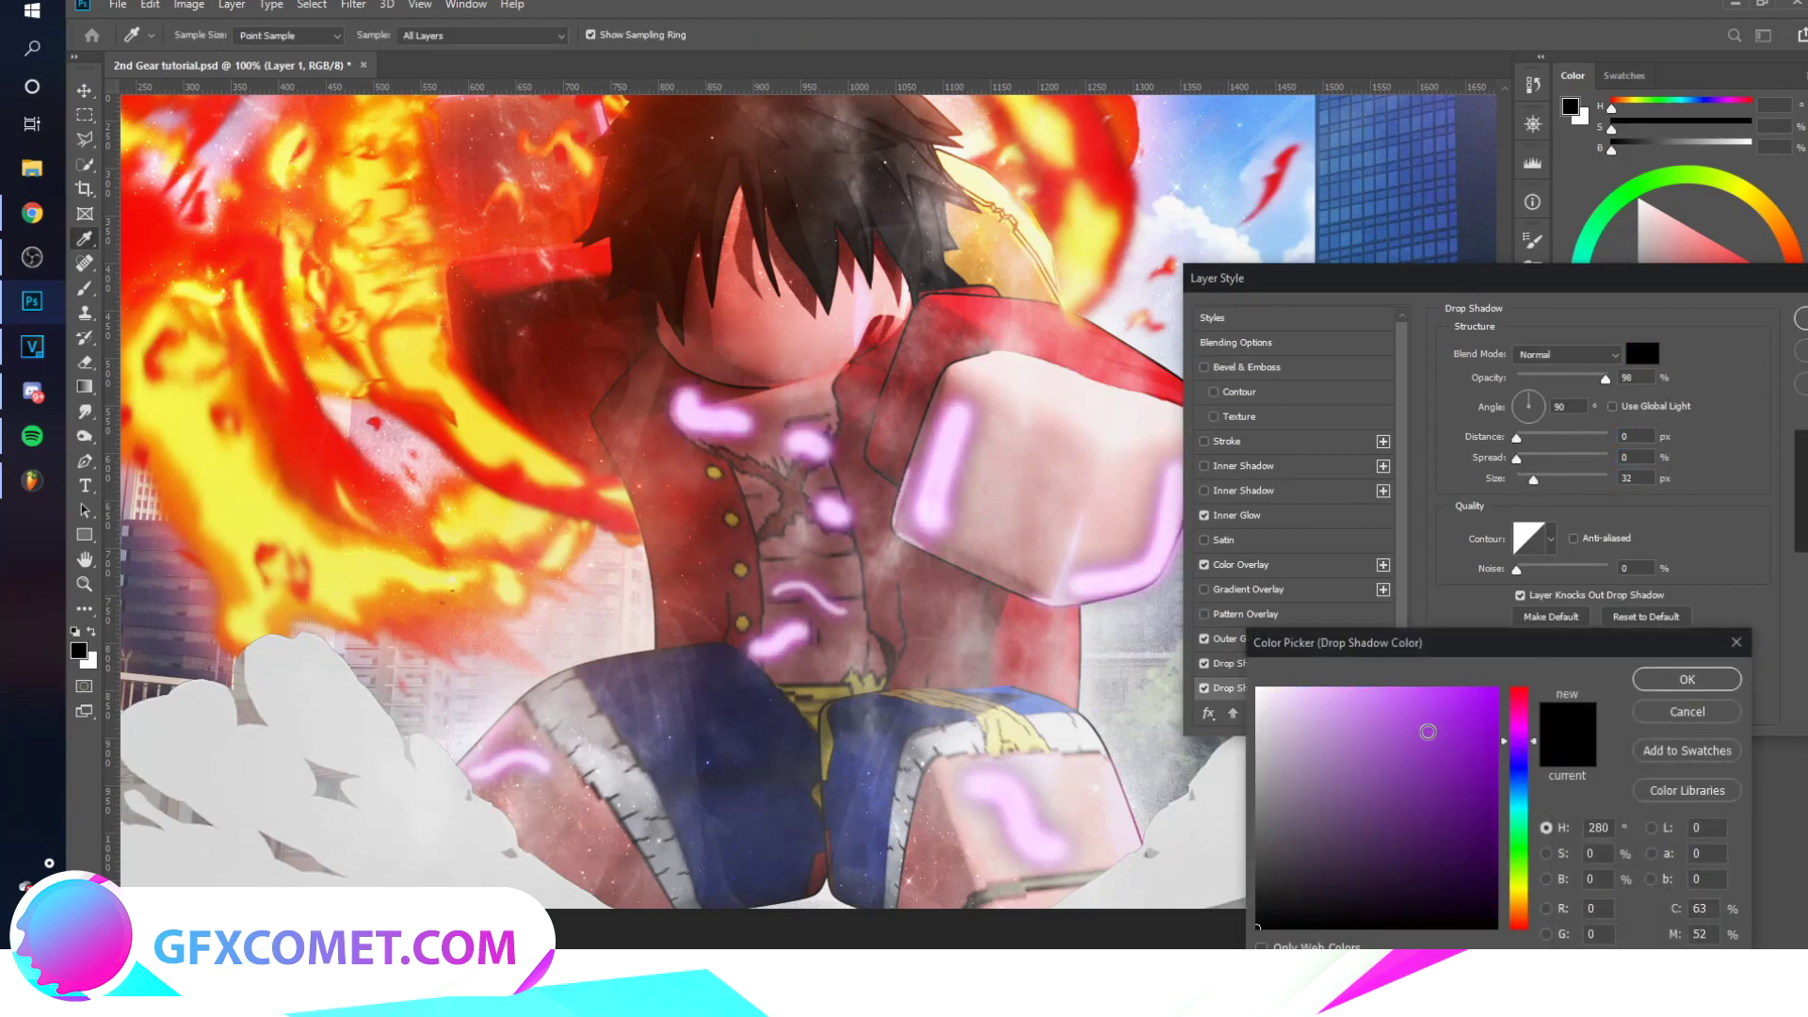
drag(1481, 735, 1406, 687)
key(Return)
drag(1516, 458, 1532, 481)
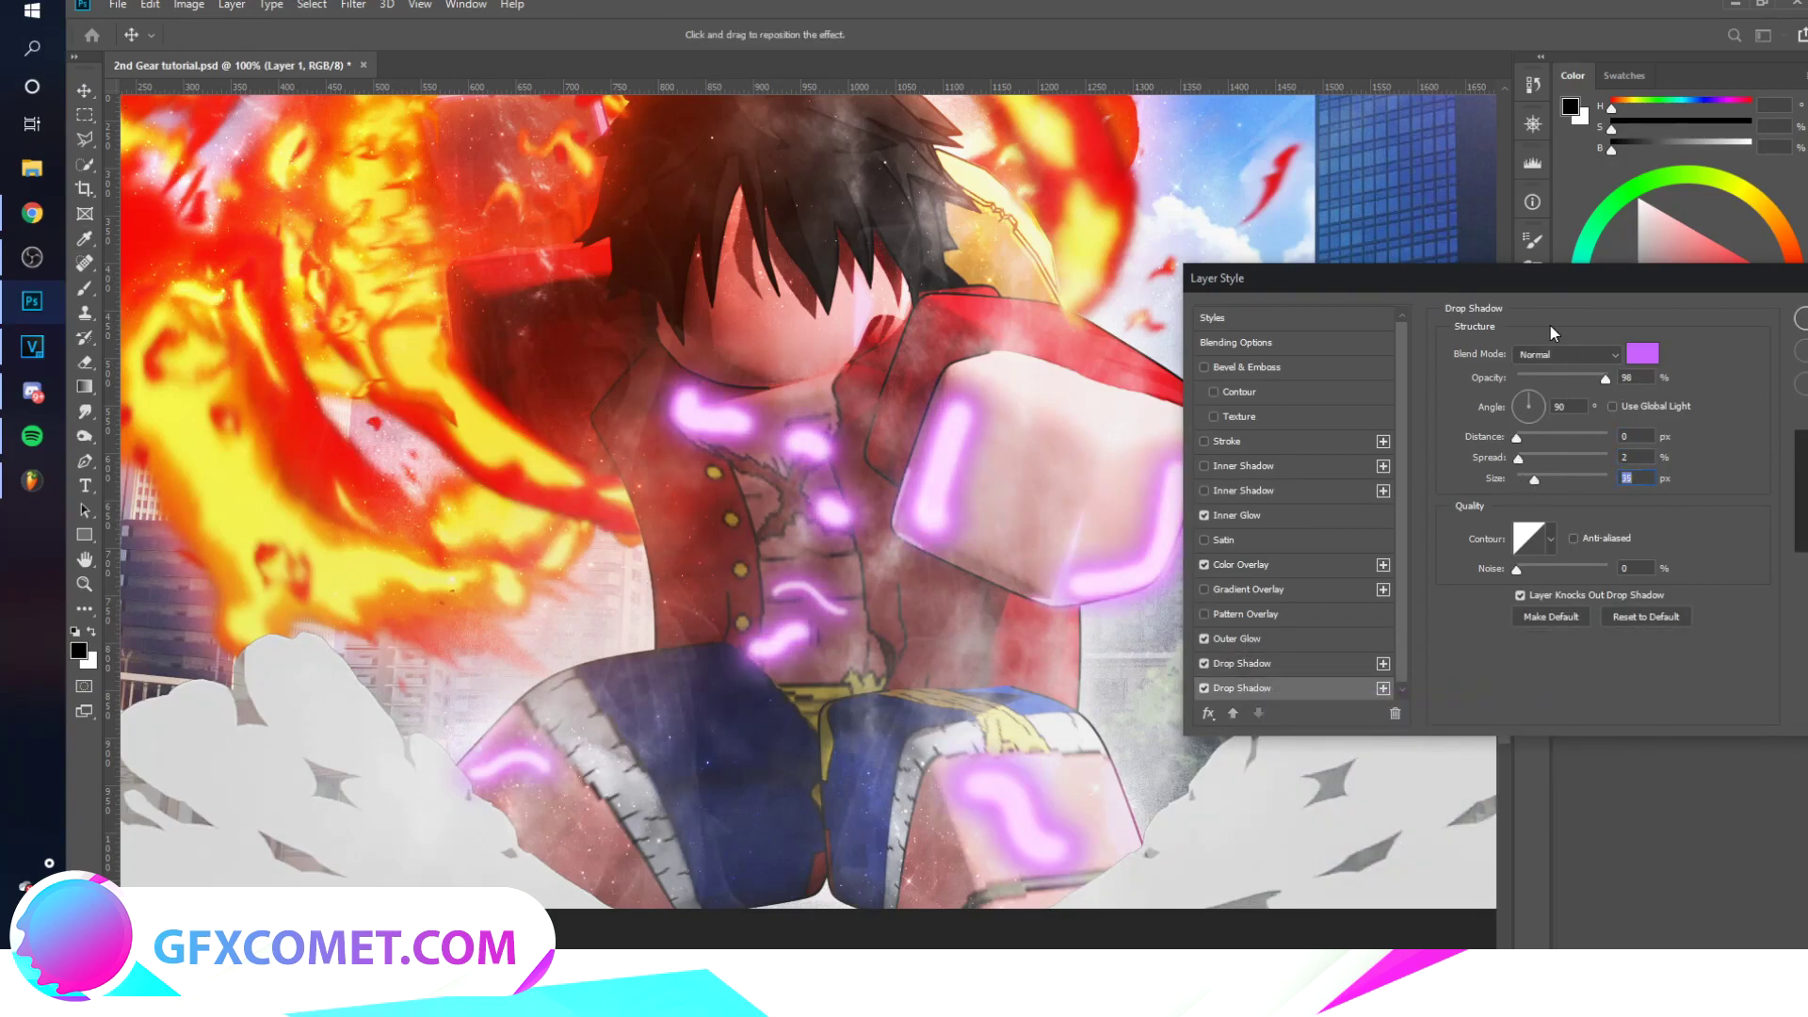
key(Return)
key(ctrl+minus)
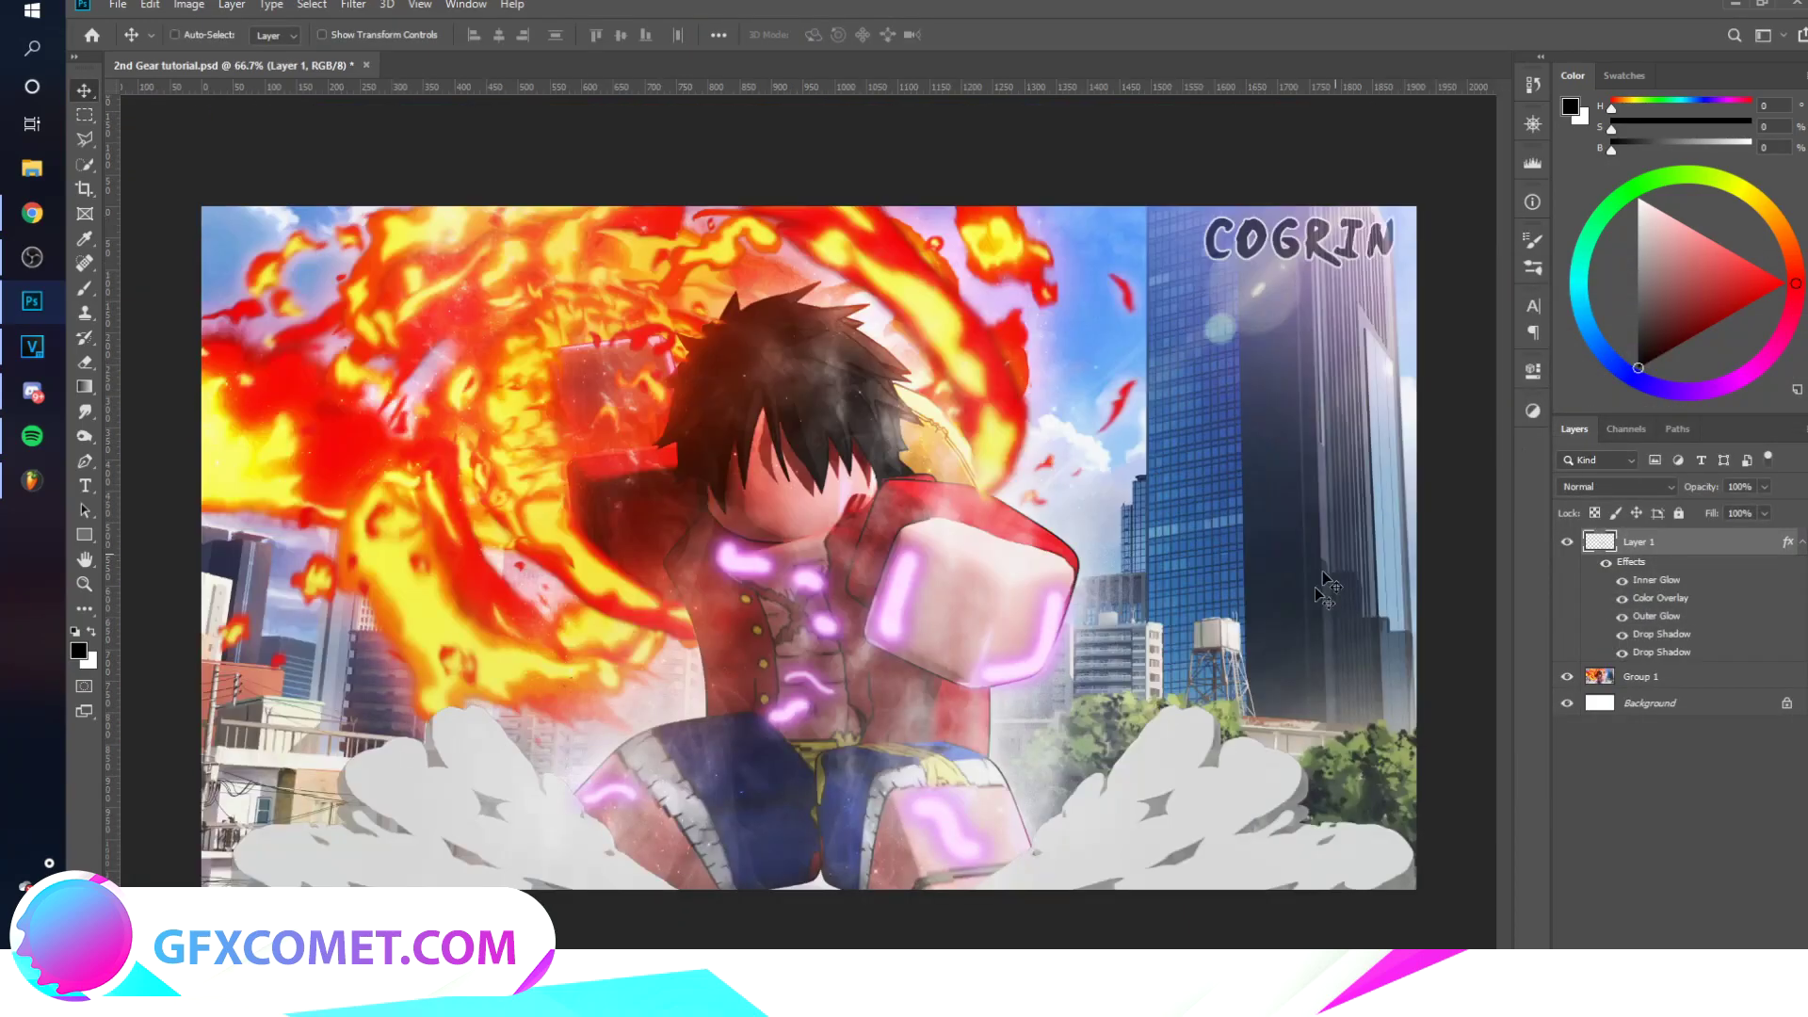
Step: Make a duplicate of Layer 1 with its layer style rasterized, keeping the original hidden
click(1801, 544)
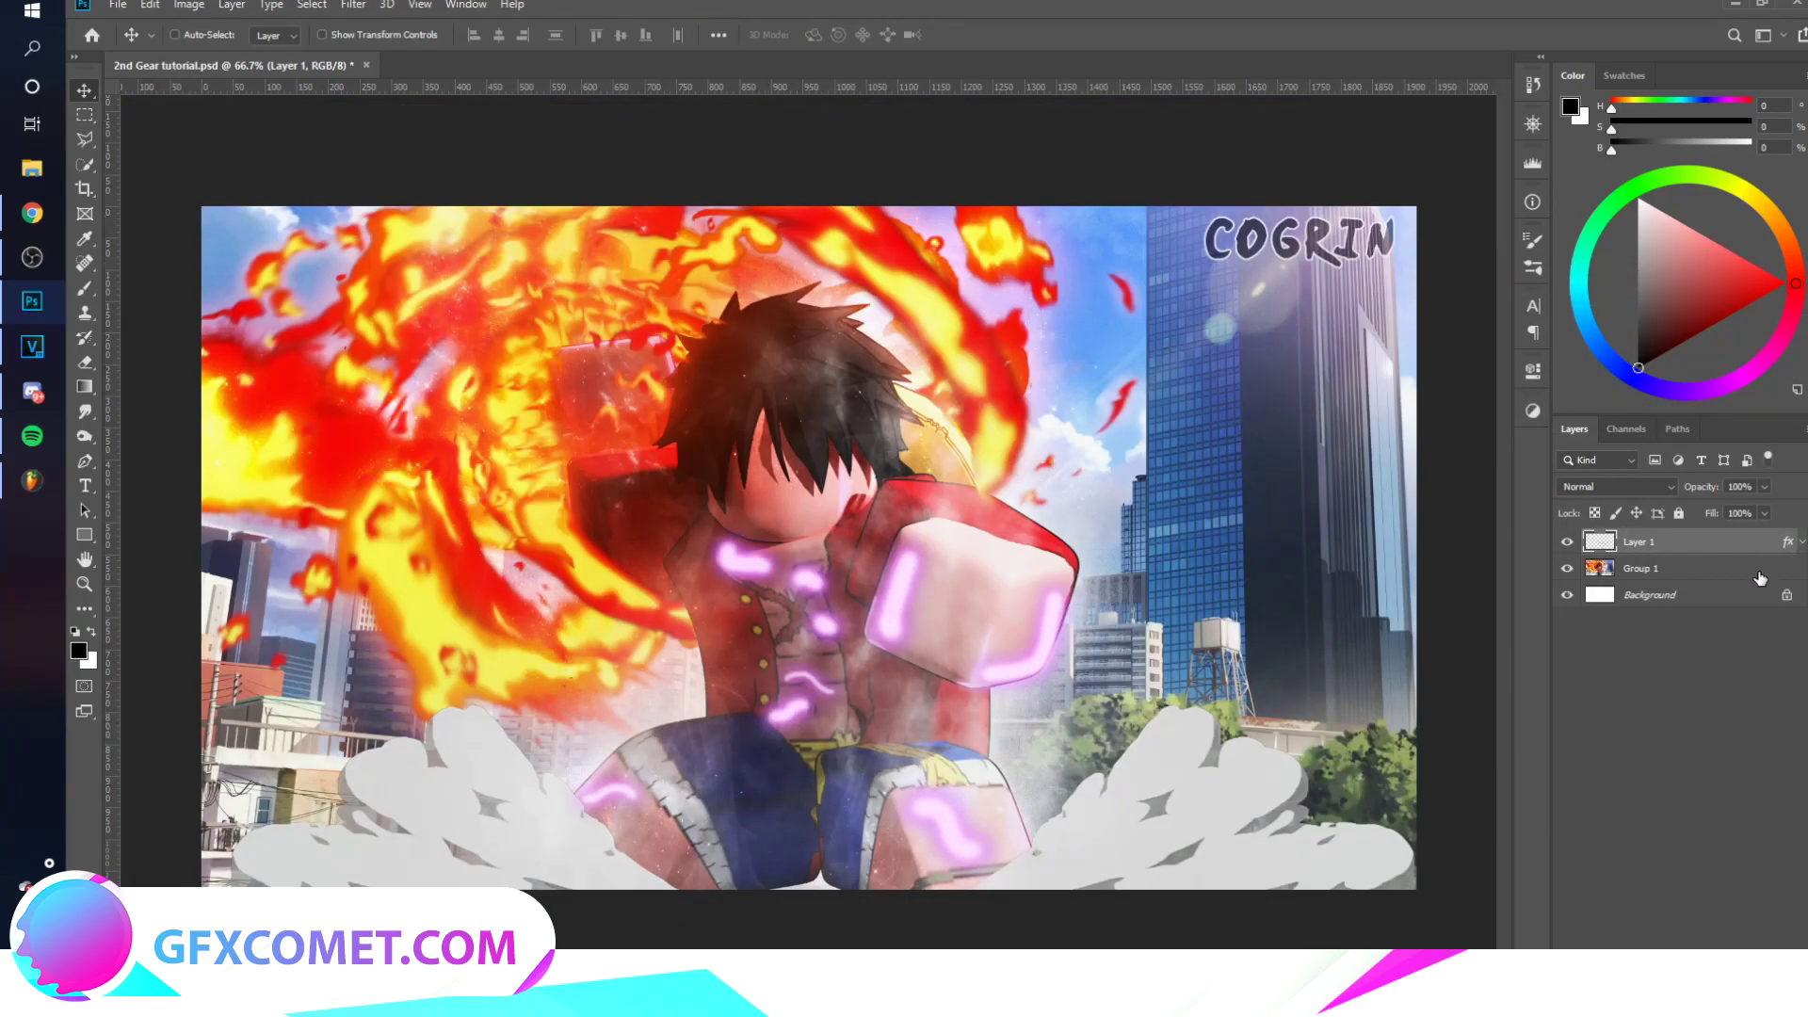
key(ctrl+j)
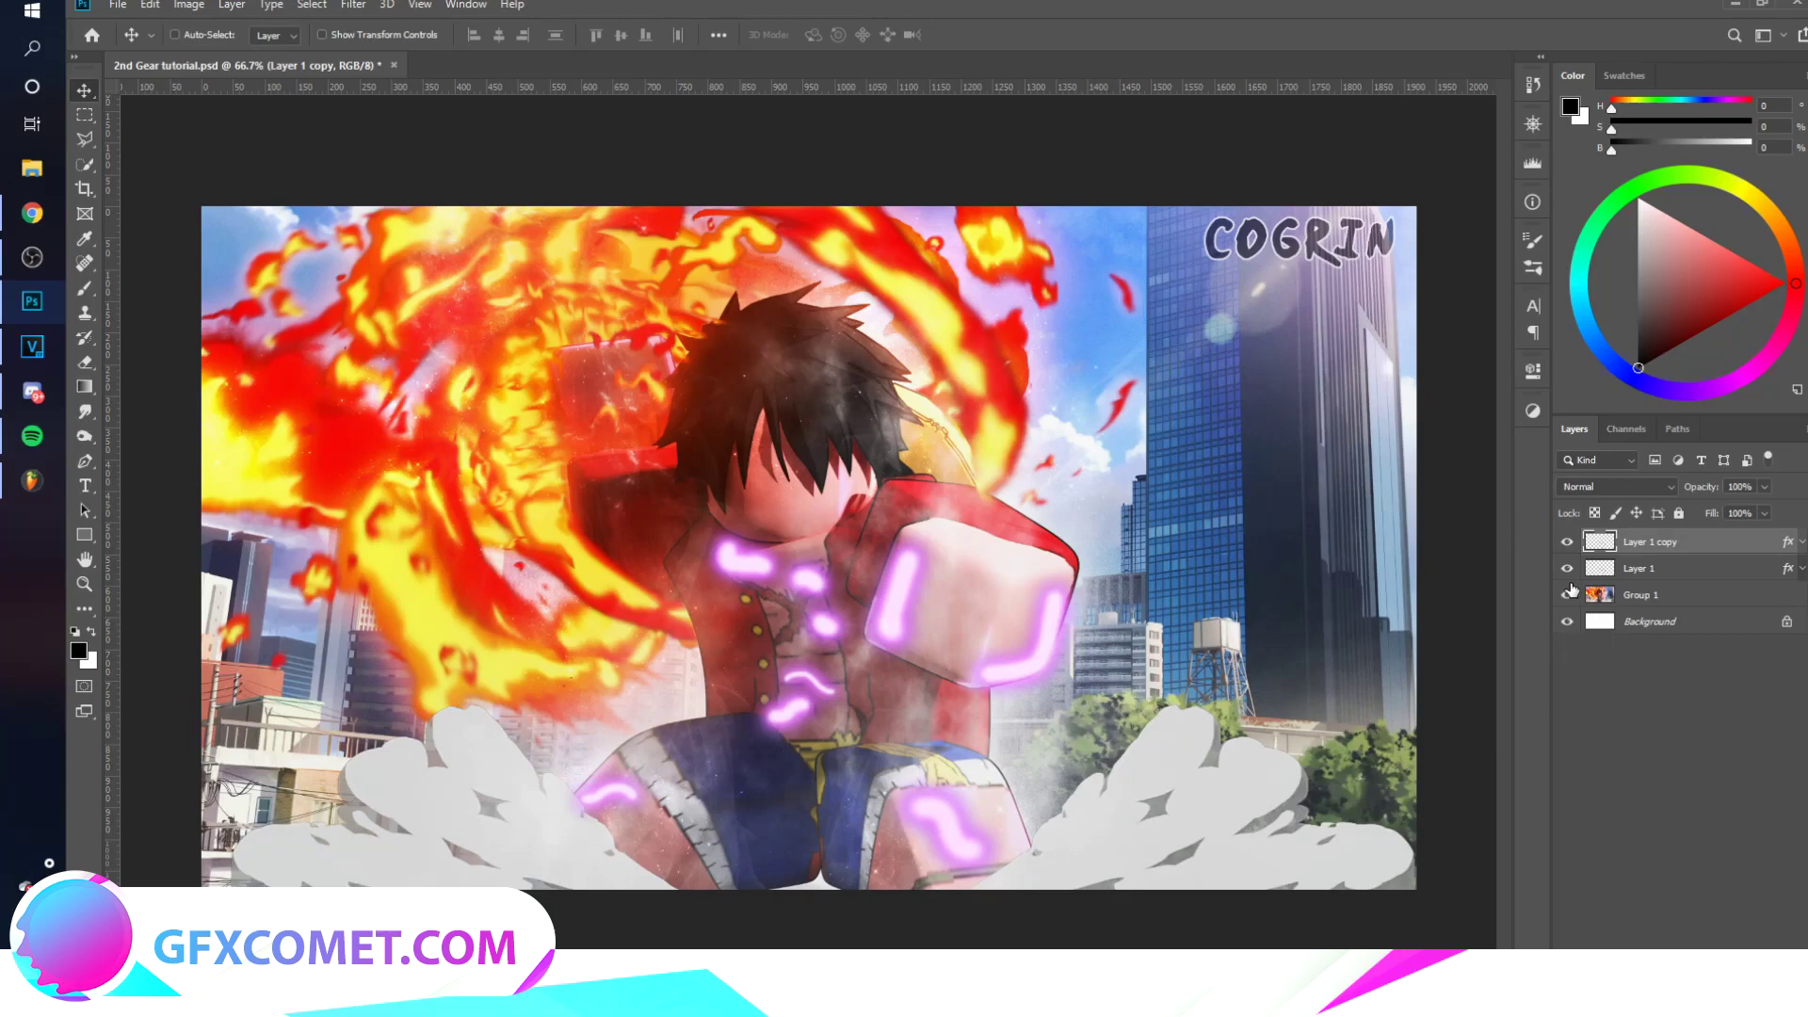
click(1566, 569)
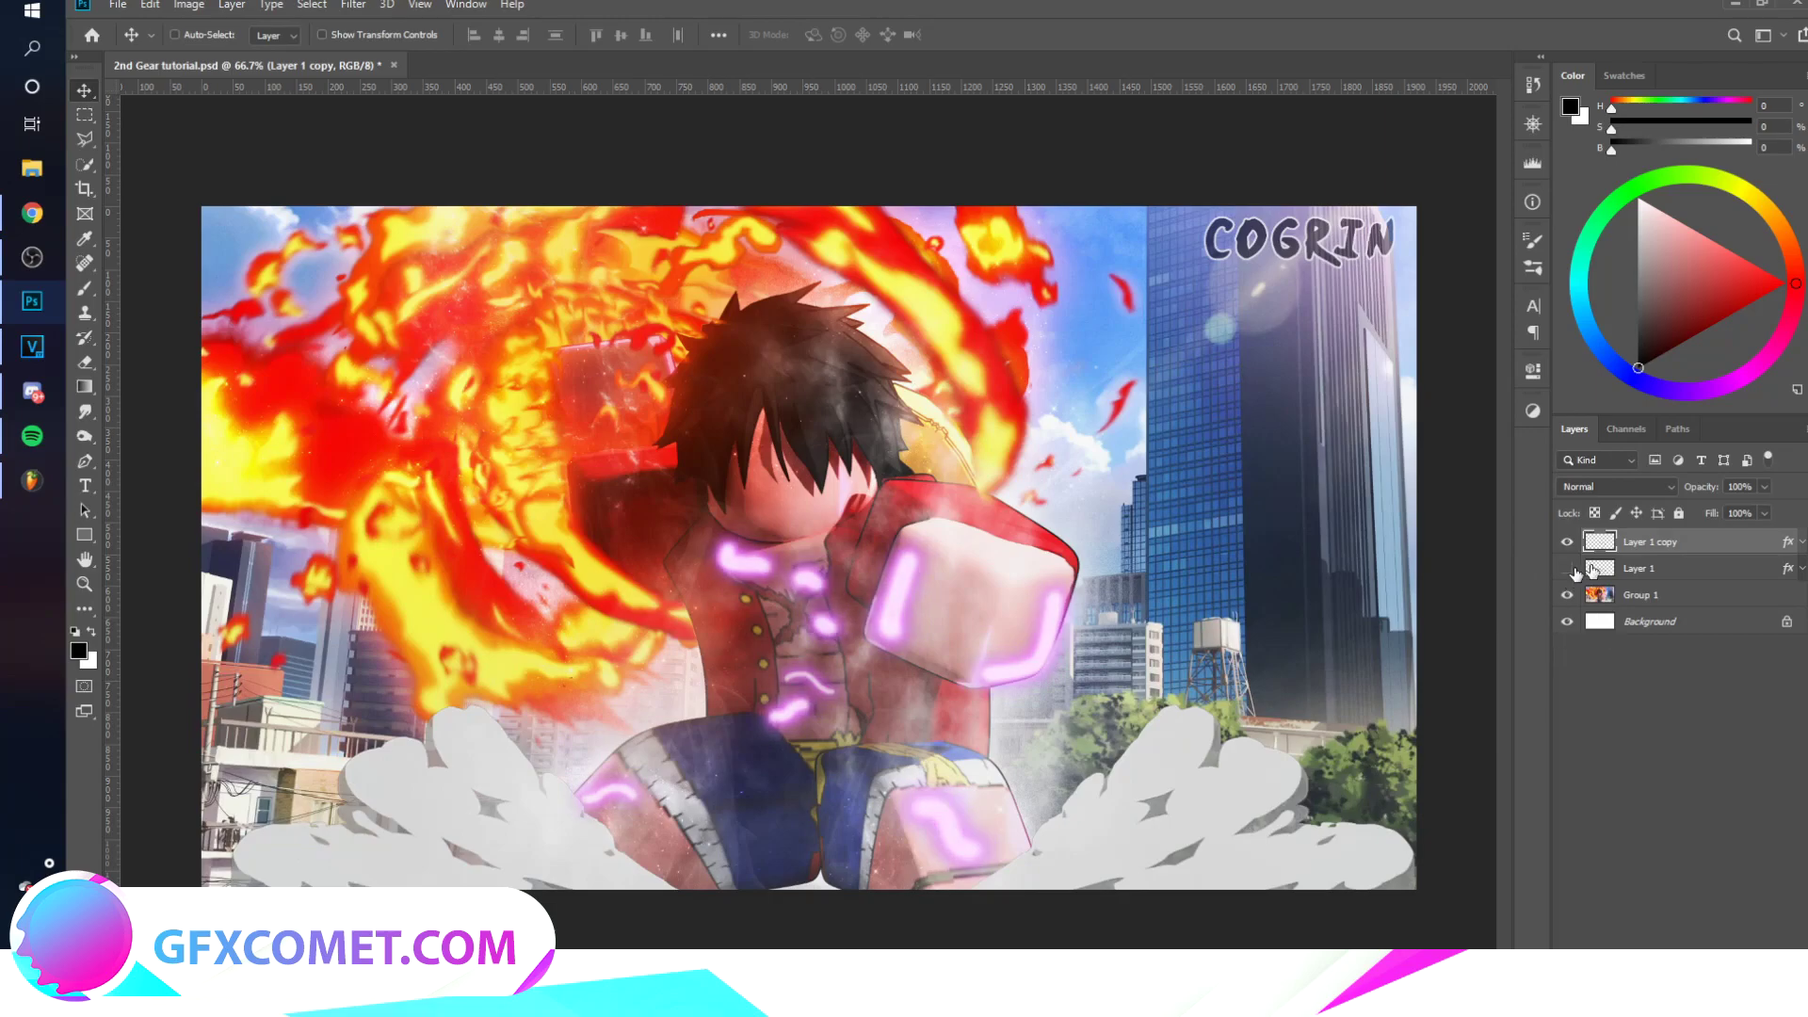
right_click(1714, 543)
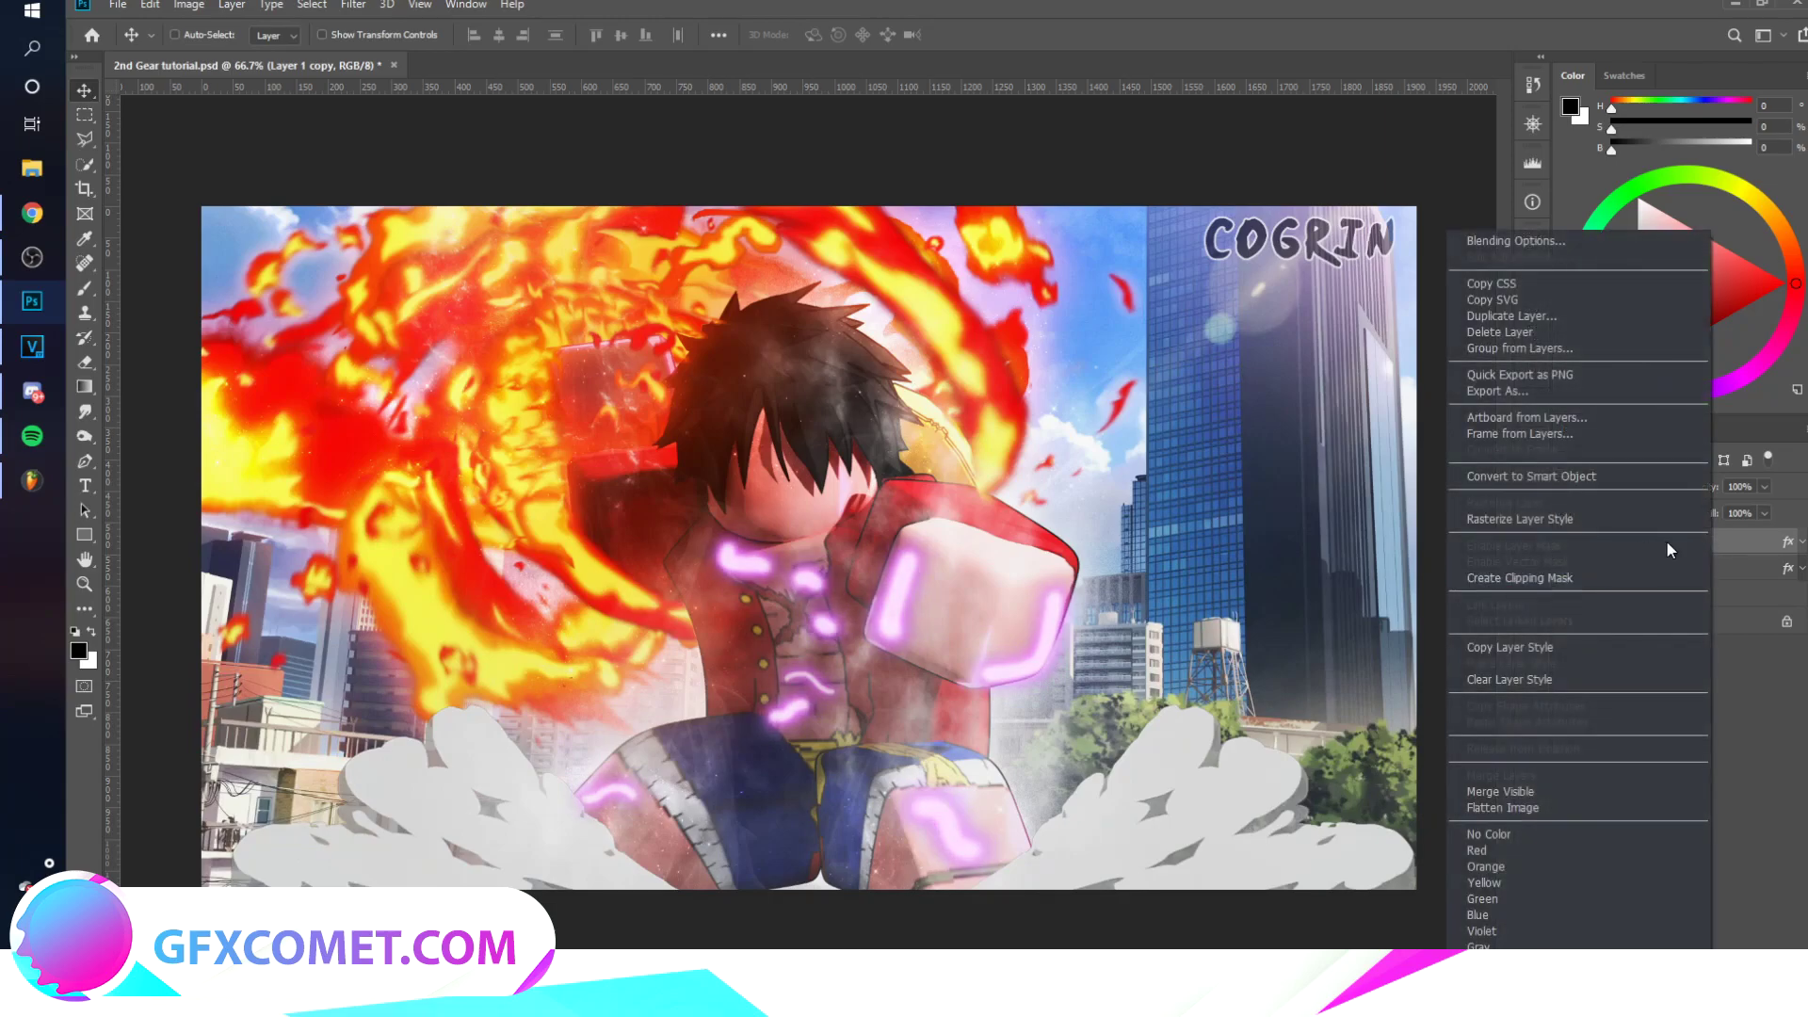
click(1616, 518)
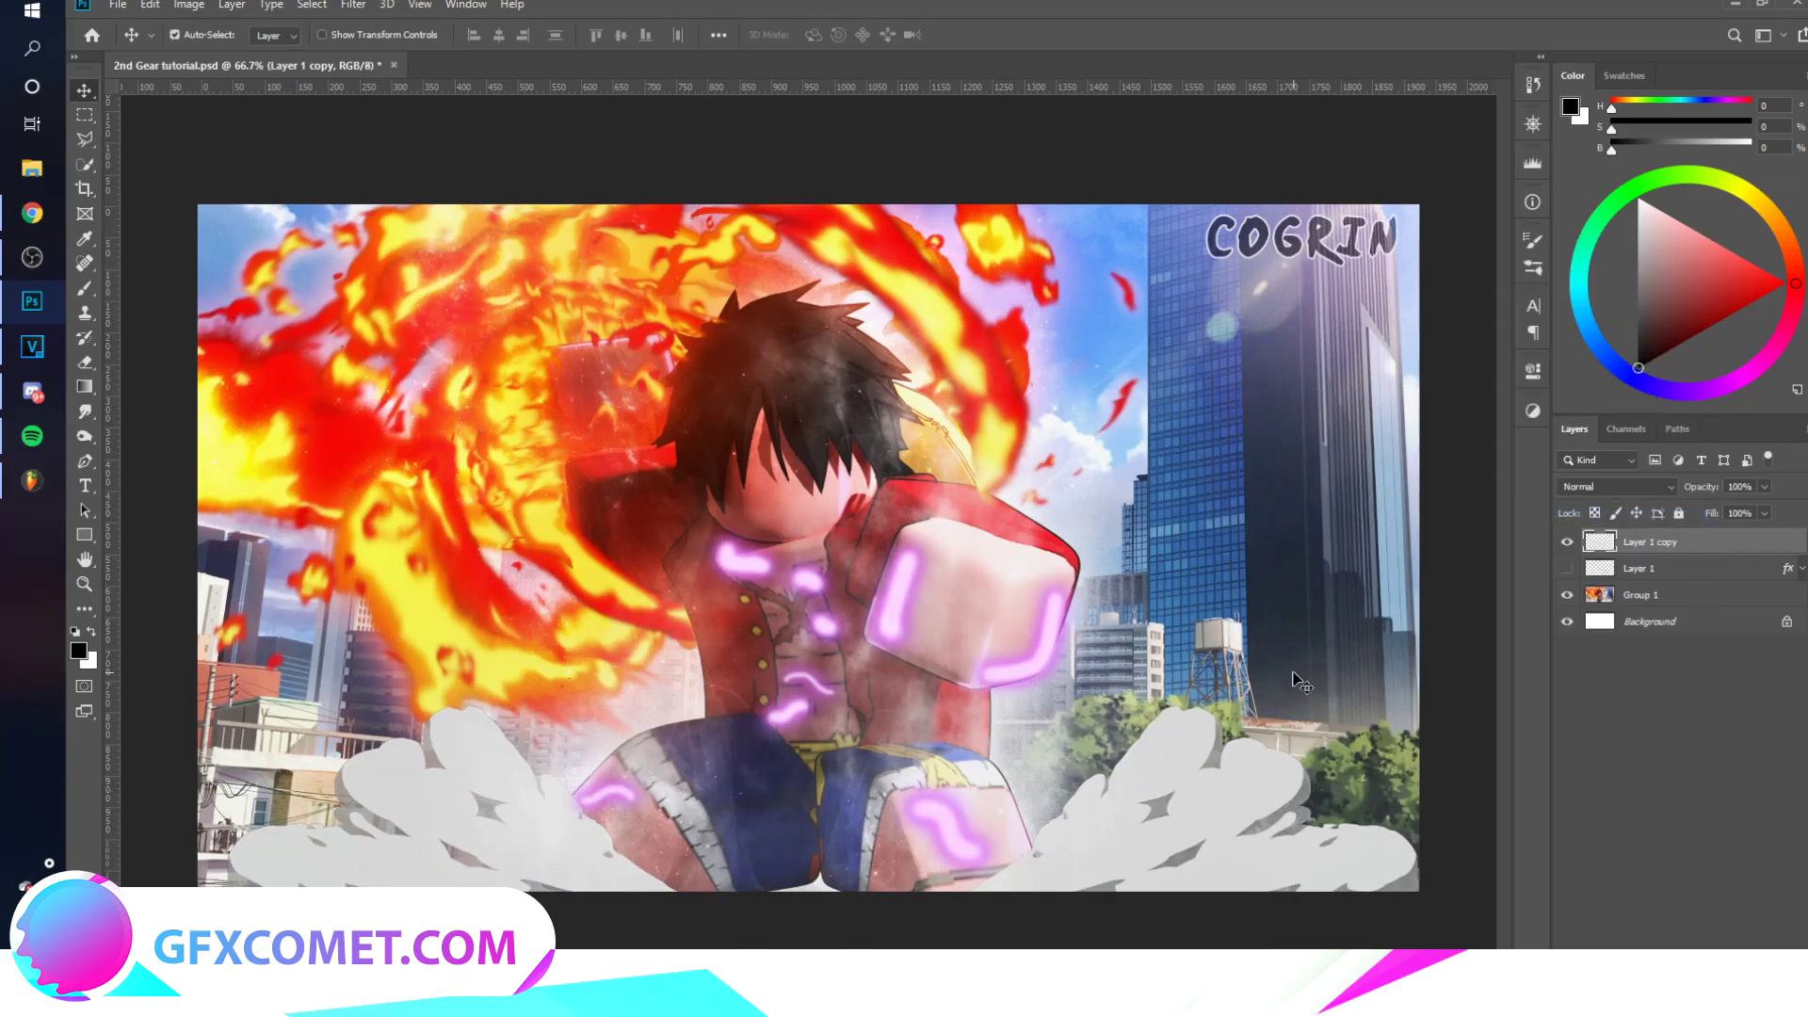
Step: Set up the Smudge tool with a smaller brush and 39% strength for working on the Layer 1 copy glow marks
scroll(1300, 680, up, 2)
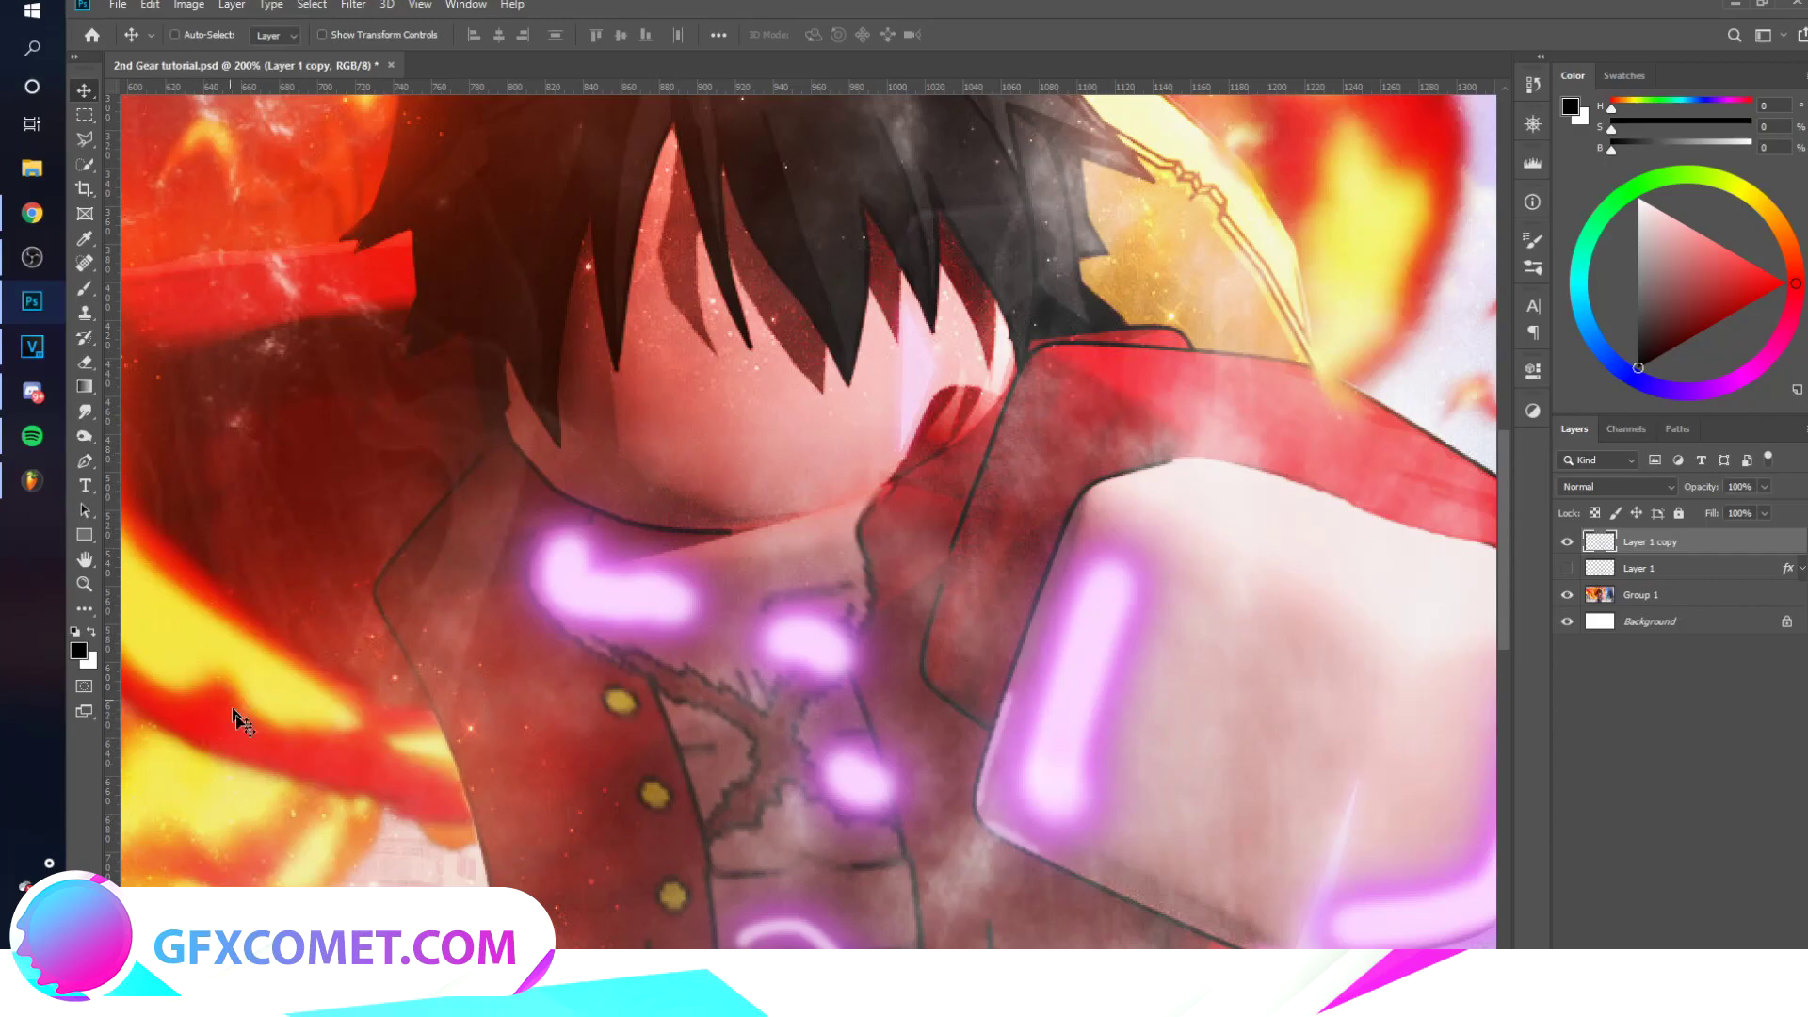
click(94, 414)
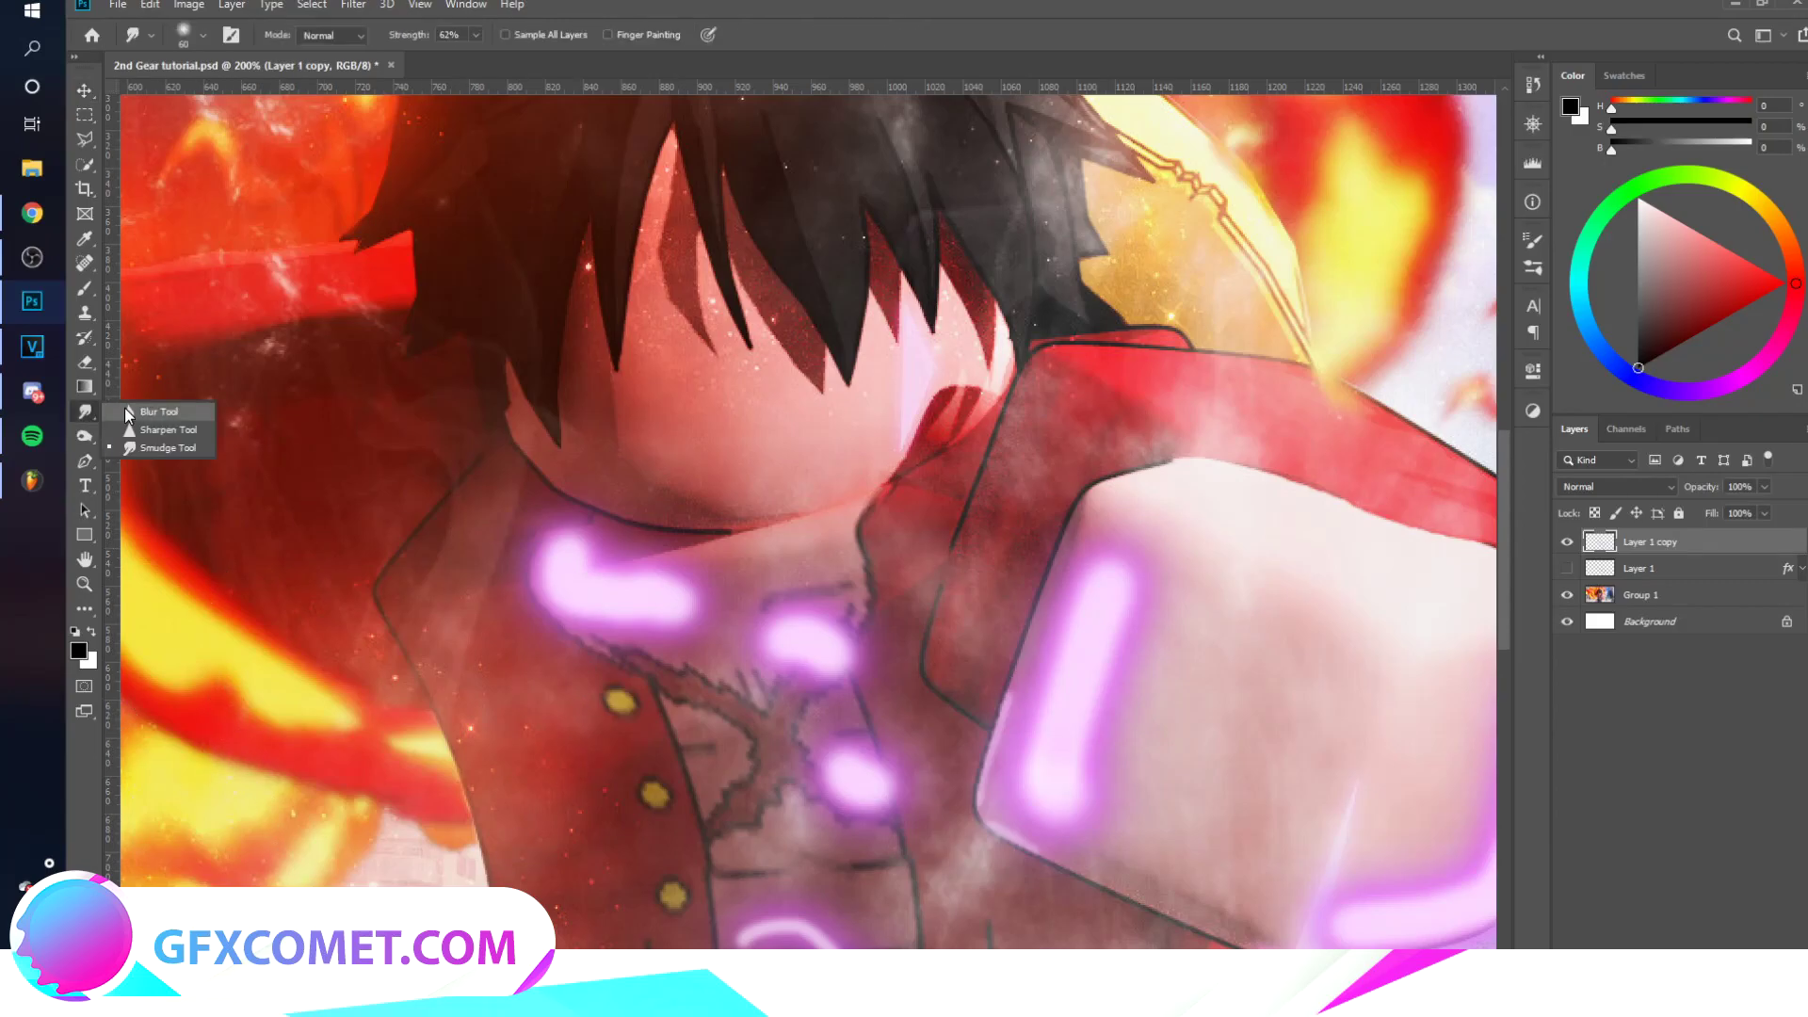
click(168, 448)
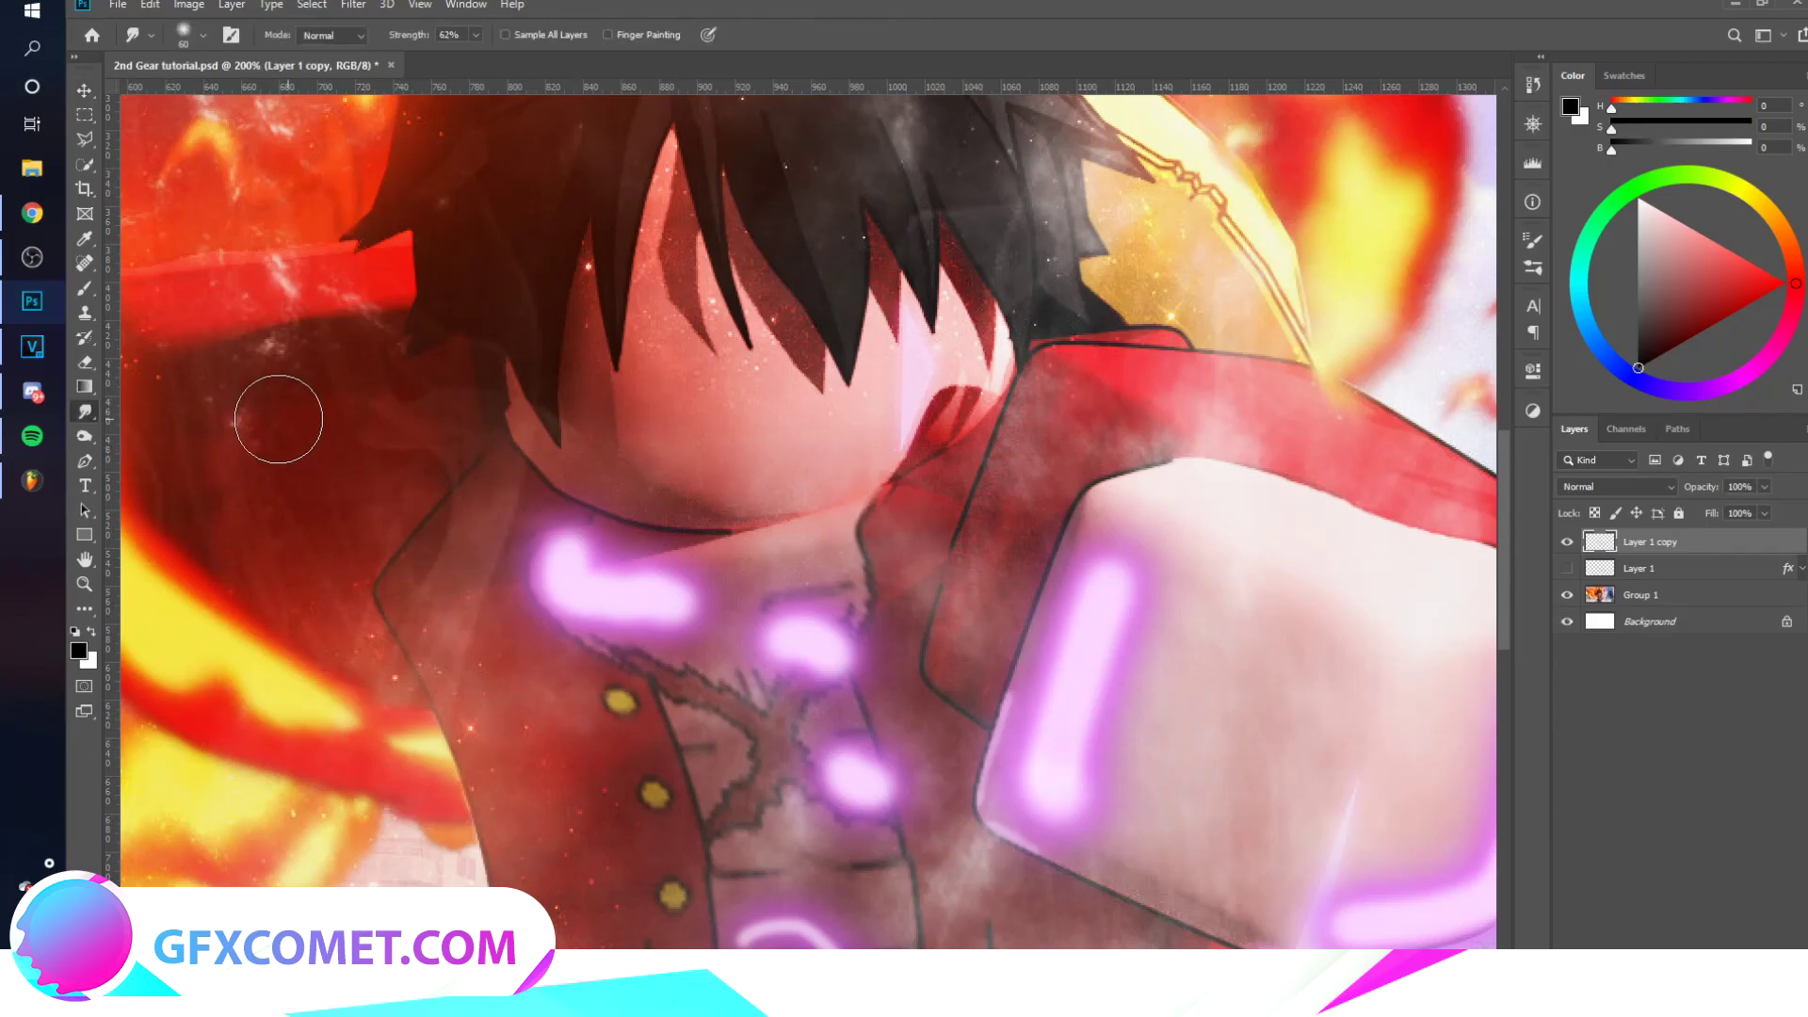
click(83, 413)
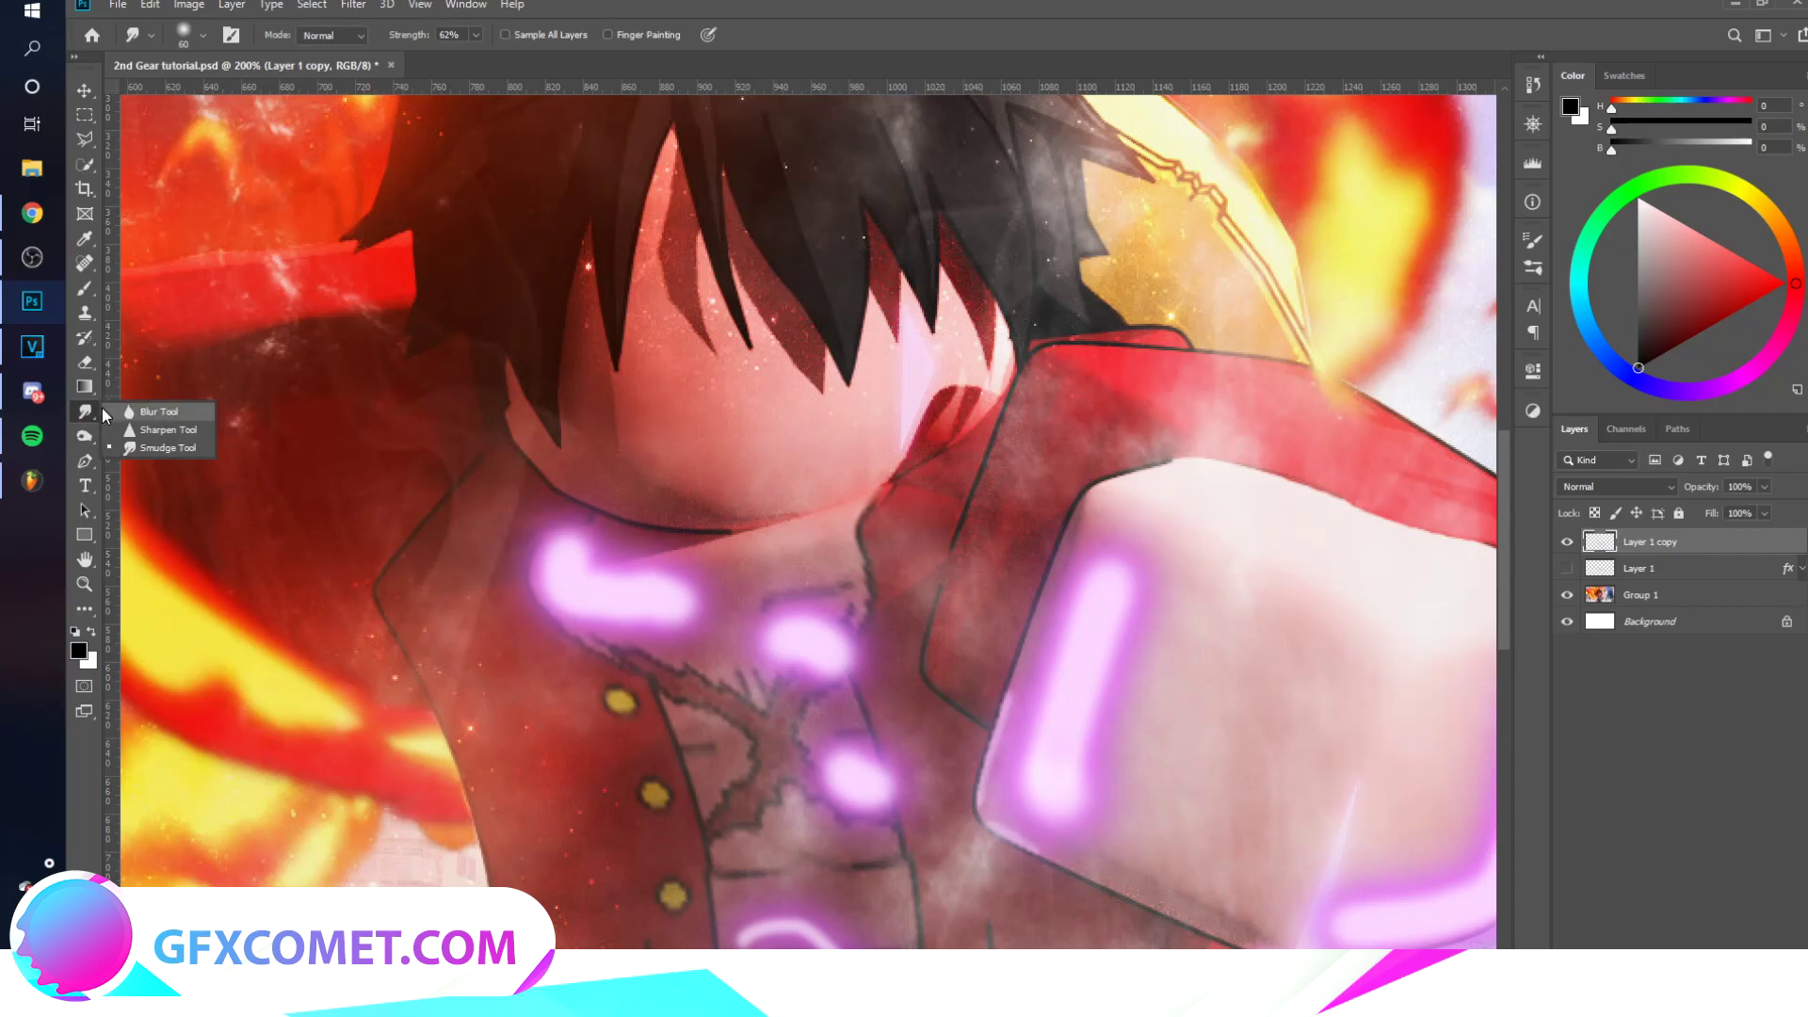
click(161, 449)
key(a)
key([)
key([)
key([)
key([)
key([)
key([)
drag(411, 41, 388, 43)
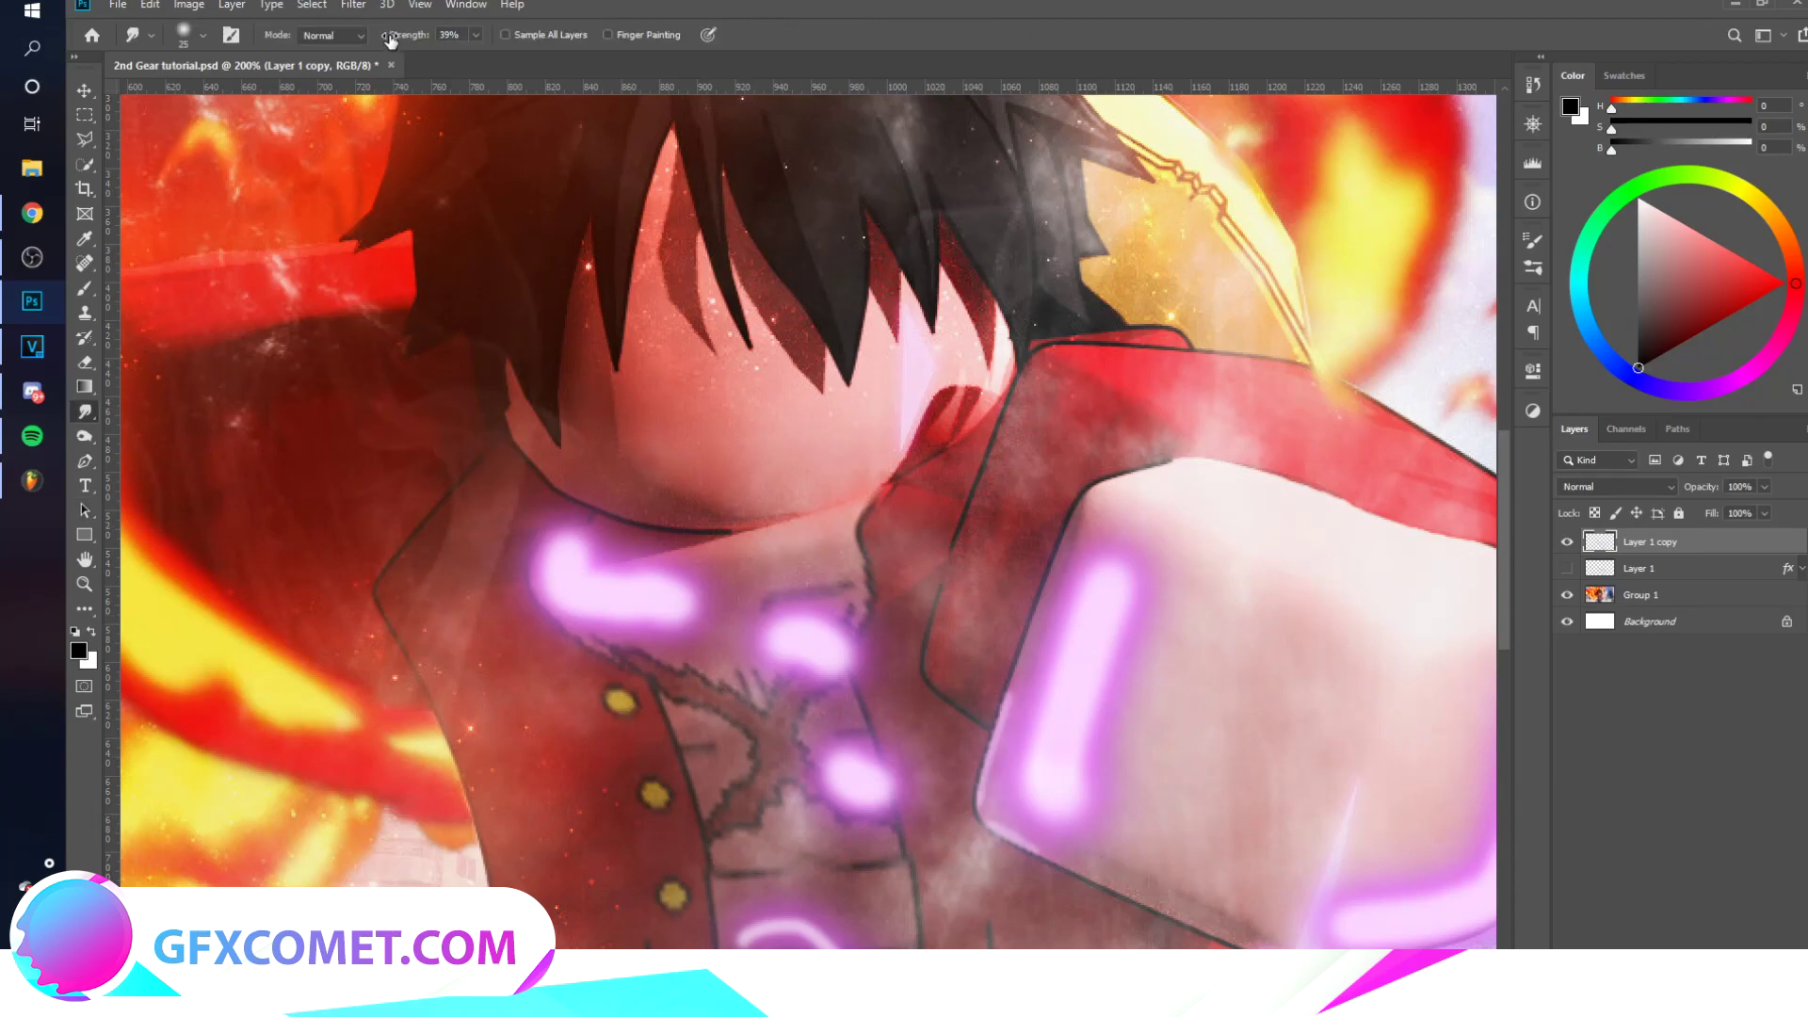
Step: Smudge the glowing marks on the upper chest and along the fist's edge outward with a brush of about 50 px
key(])
key(])
key(])
mouse_move(531, 558)
mouse_down()
mouse_move(637, 566)
mouse_move(617, 592)
mouse_move(679, 618)
mouse_move(698, 657)
mouse_move(673, 627)
mouse_move(669, 724)
mouse_move(672, 622)
mouse_move(682, 662)
mouse_up()
key(])
mouse_move(808, 629)
mouse_down()
mouse_move(803, 687)
mouse_move(847, 723)
mouse_up()
scroll(1035, 697, down, 1)
mouse_move(1122, 475)
mouse_down()
mouse_move(1202, 408)
mouse_move(1224, 463)
mouse_up()
drag(1069, 715, 1167, 742)
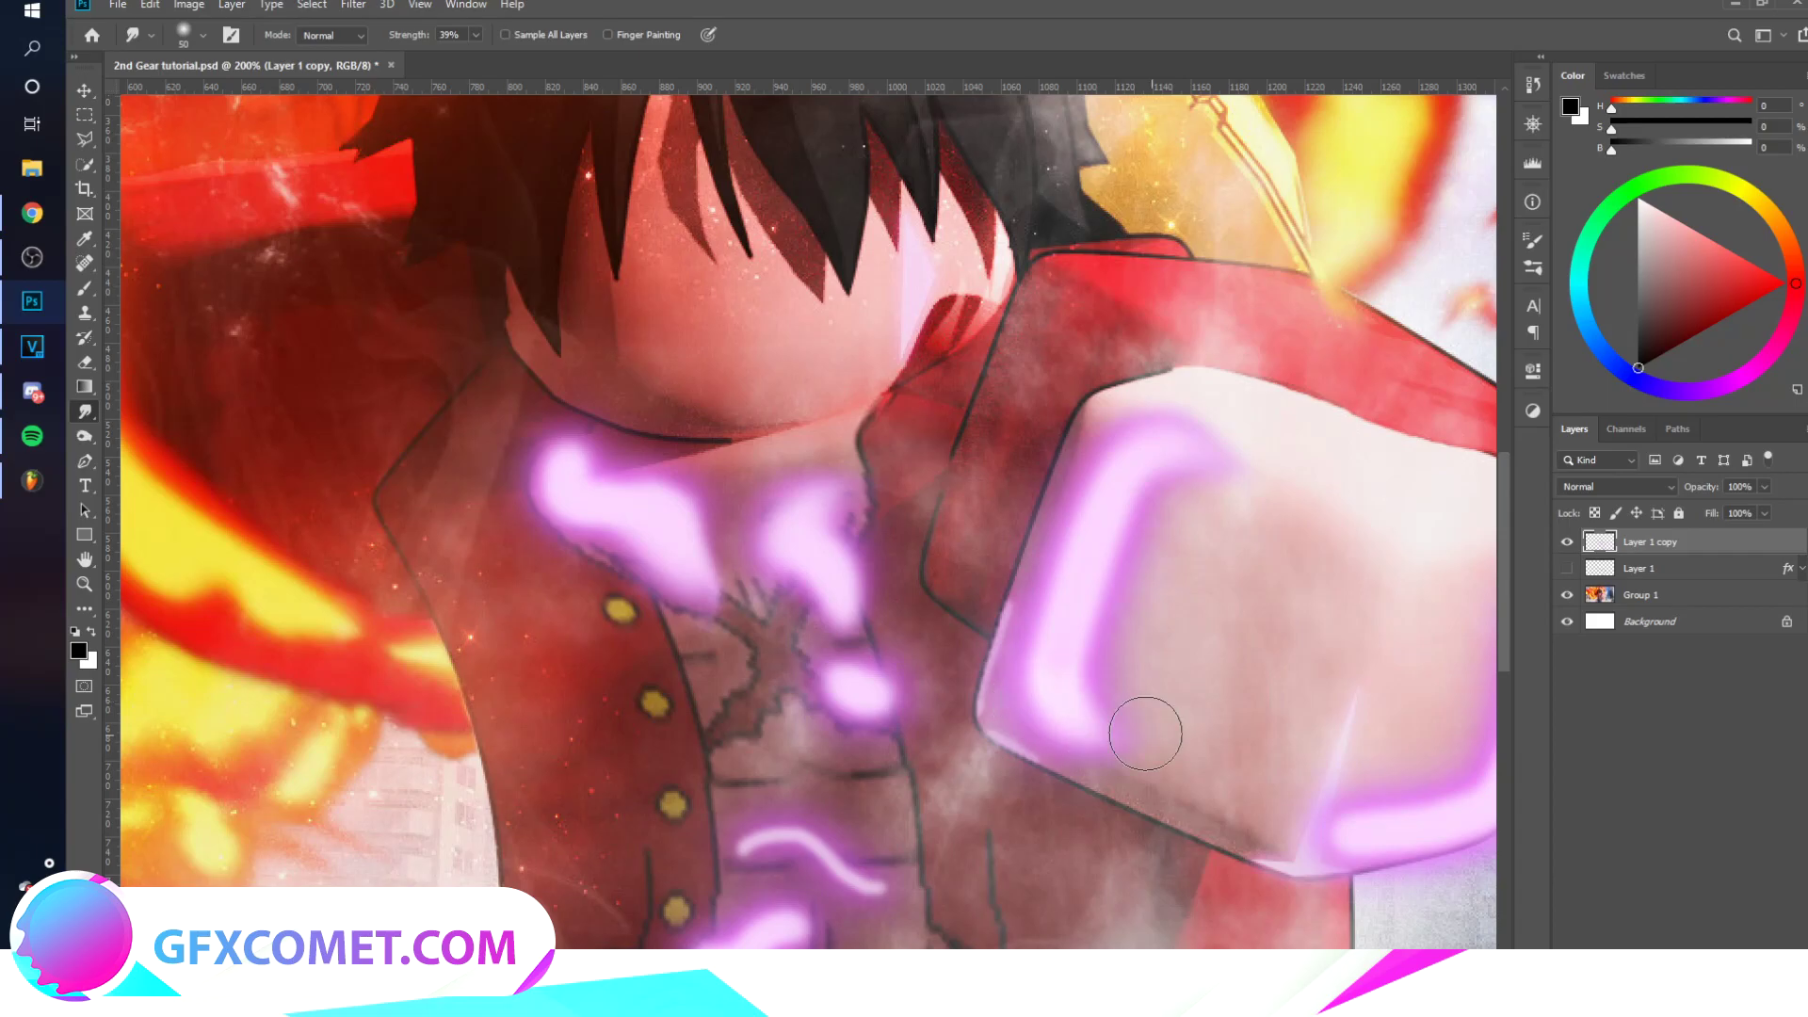
Step: Smudge the glow marks on the lower torso and the leg with a slightly larger brush
scroll(1129, 733, down, 1)
key(])
drag(781, 852, 716, 909)
scroll(1167, 603, down, 4)
mouse_move(1170, 597)
mouse_down()
mouse_move(1339, 783)
mouse_move(1384, 768)
mouse_up()
scroll(808, 478, left, 3)
key(v)
key(ctrl+0)
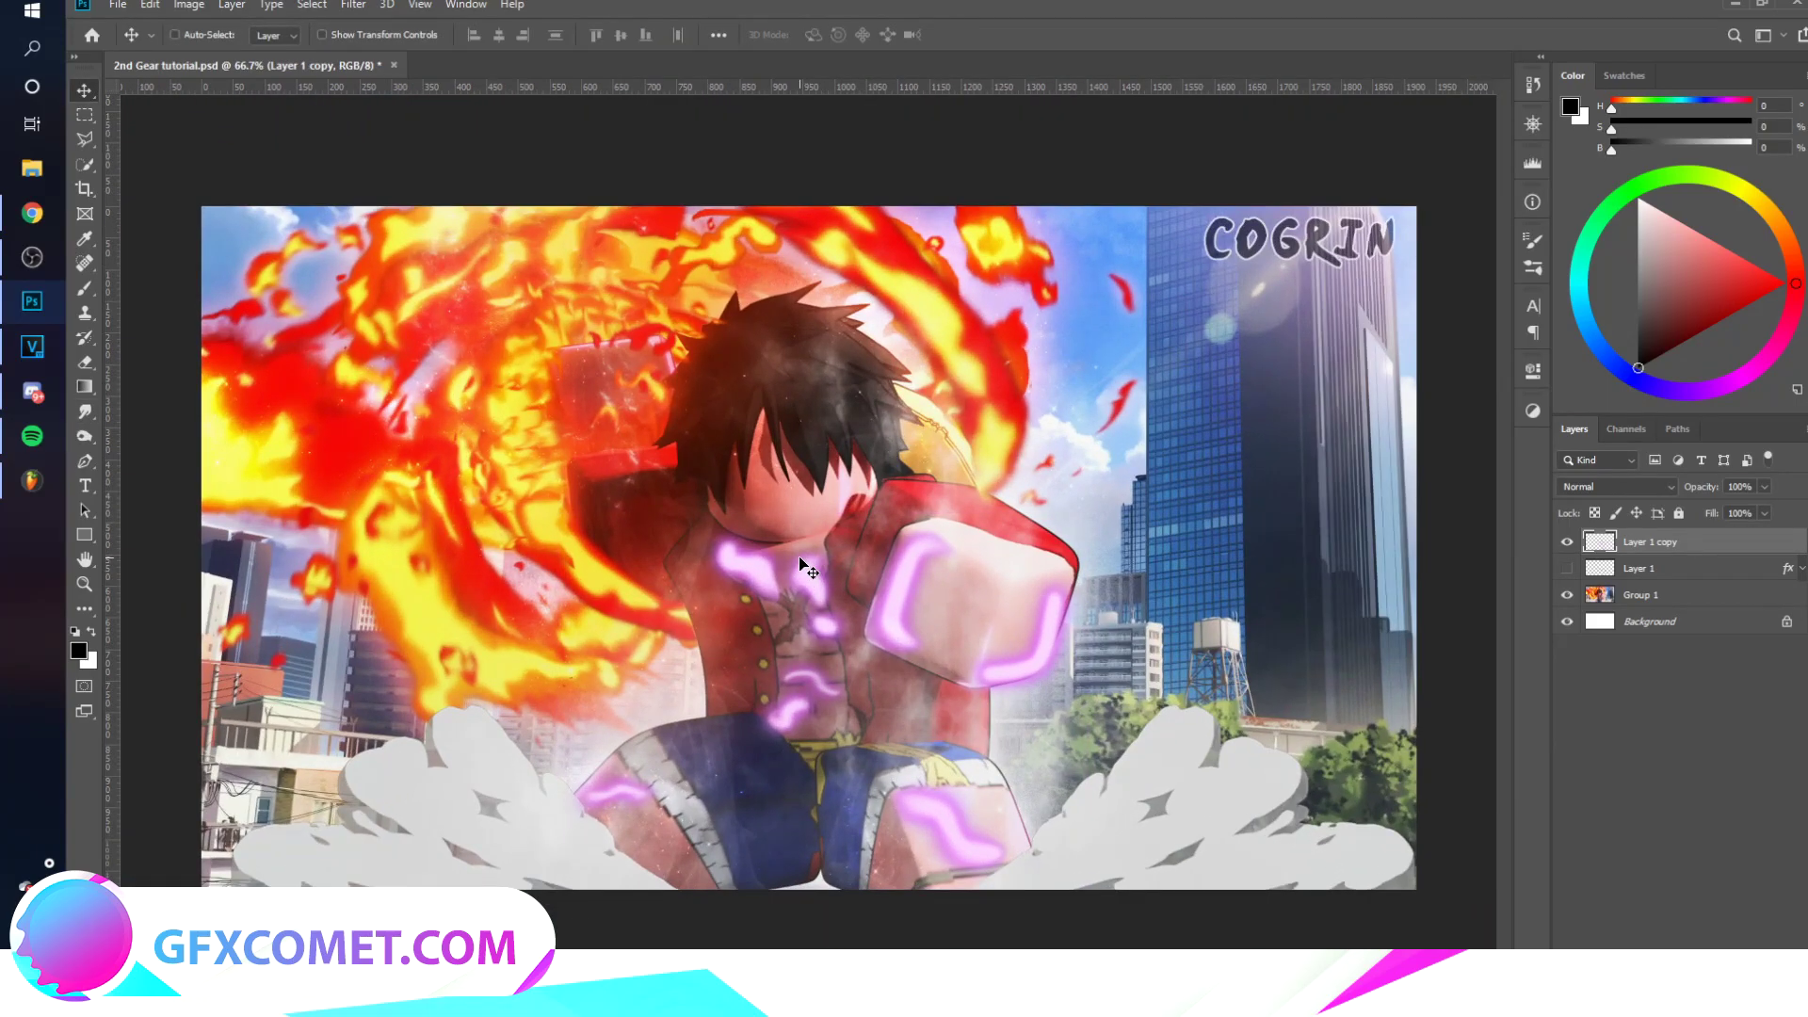
Step: Set Layer 1 copy to Overlay, then duplicate it and set the duplicate to Screen
click(1629, 486)
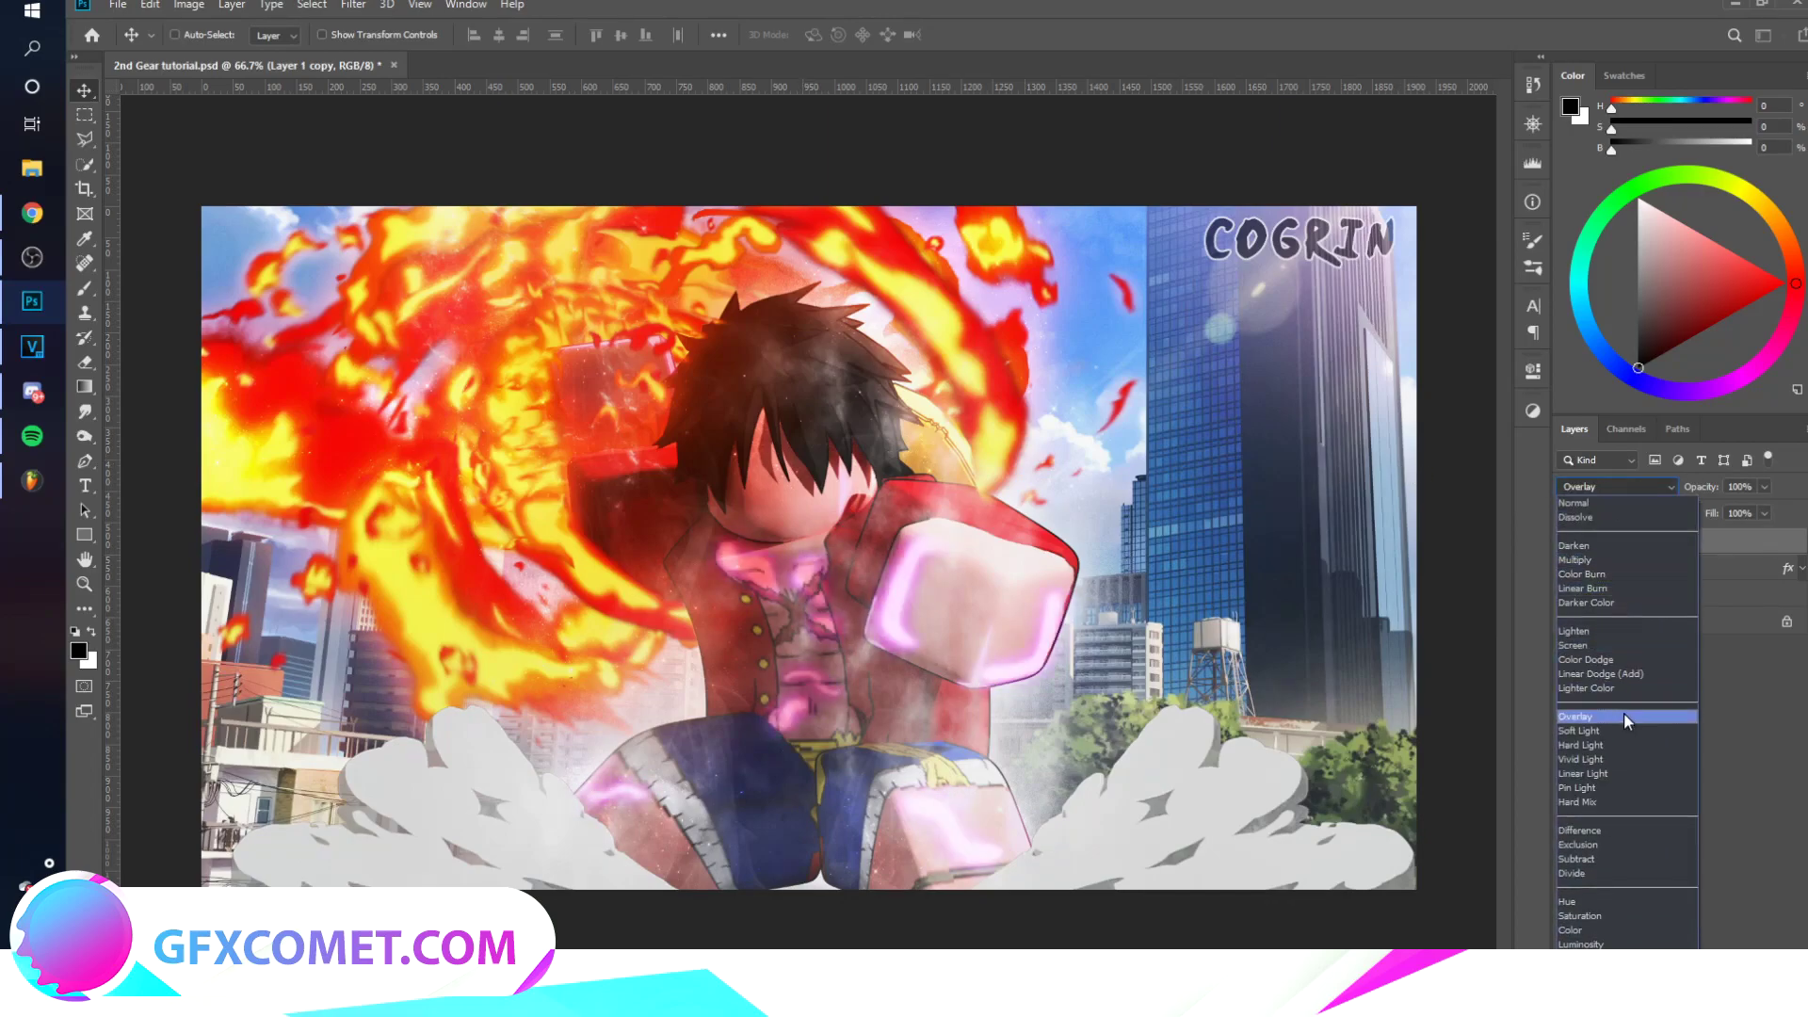
click(1623, 716)
key(ctrl+j)
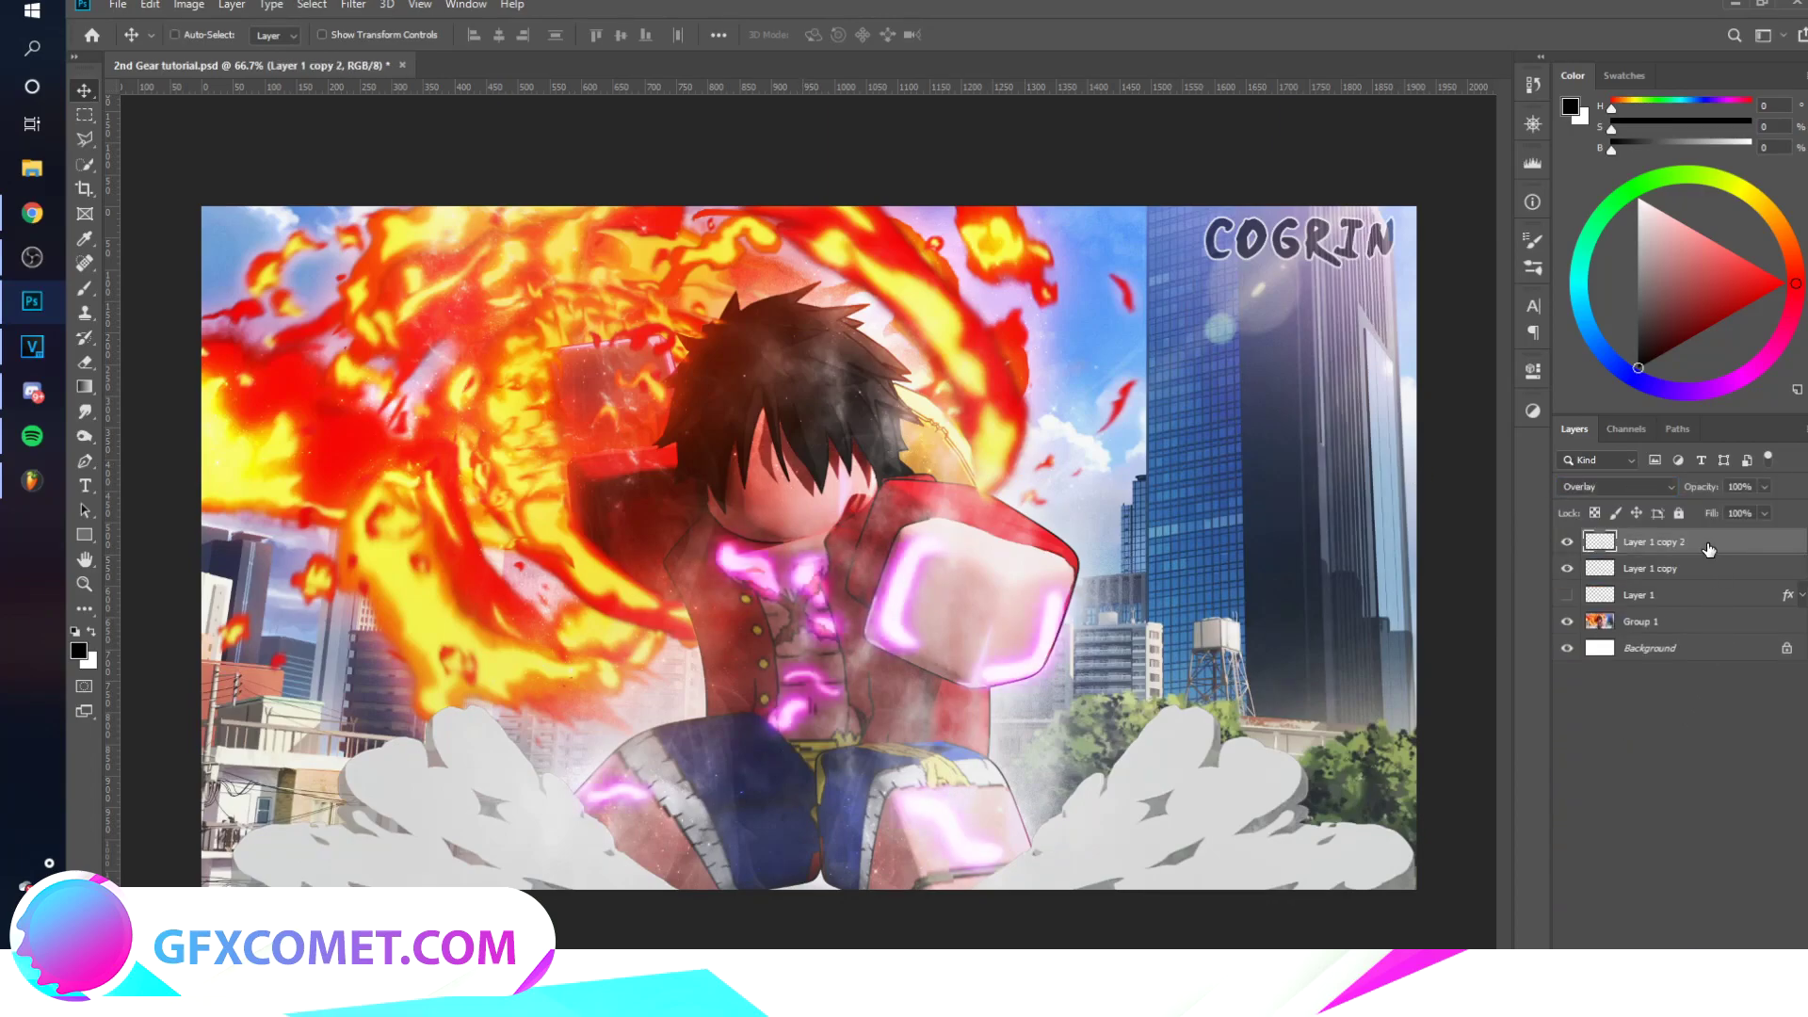
click(1661, 487)
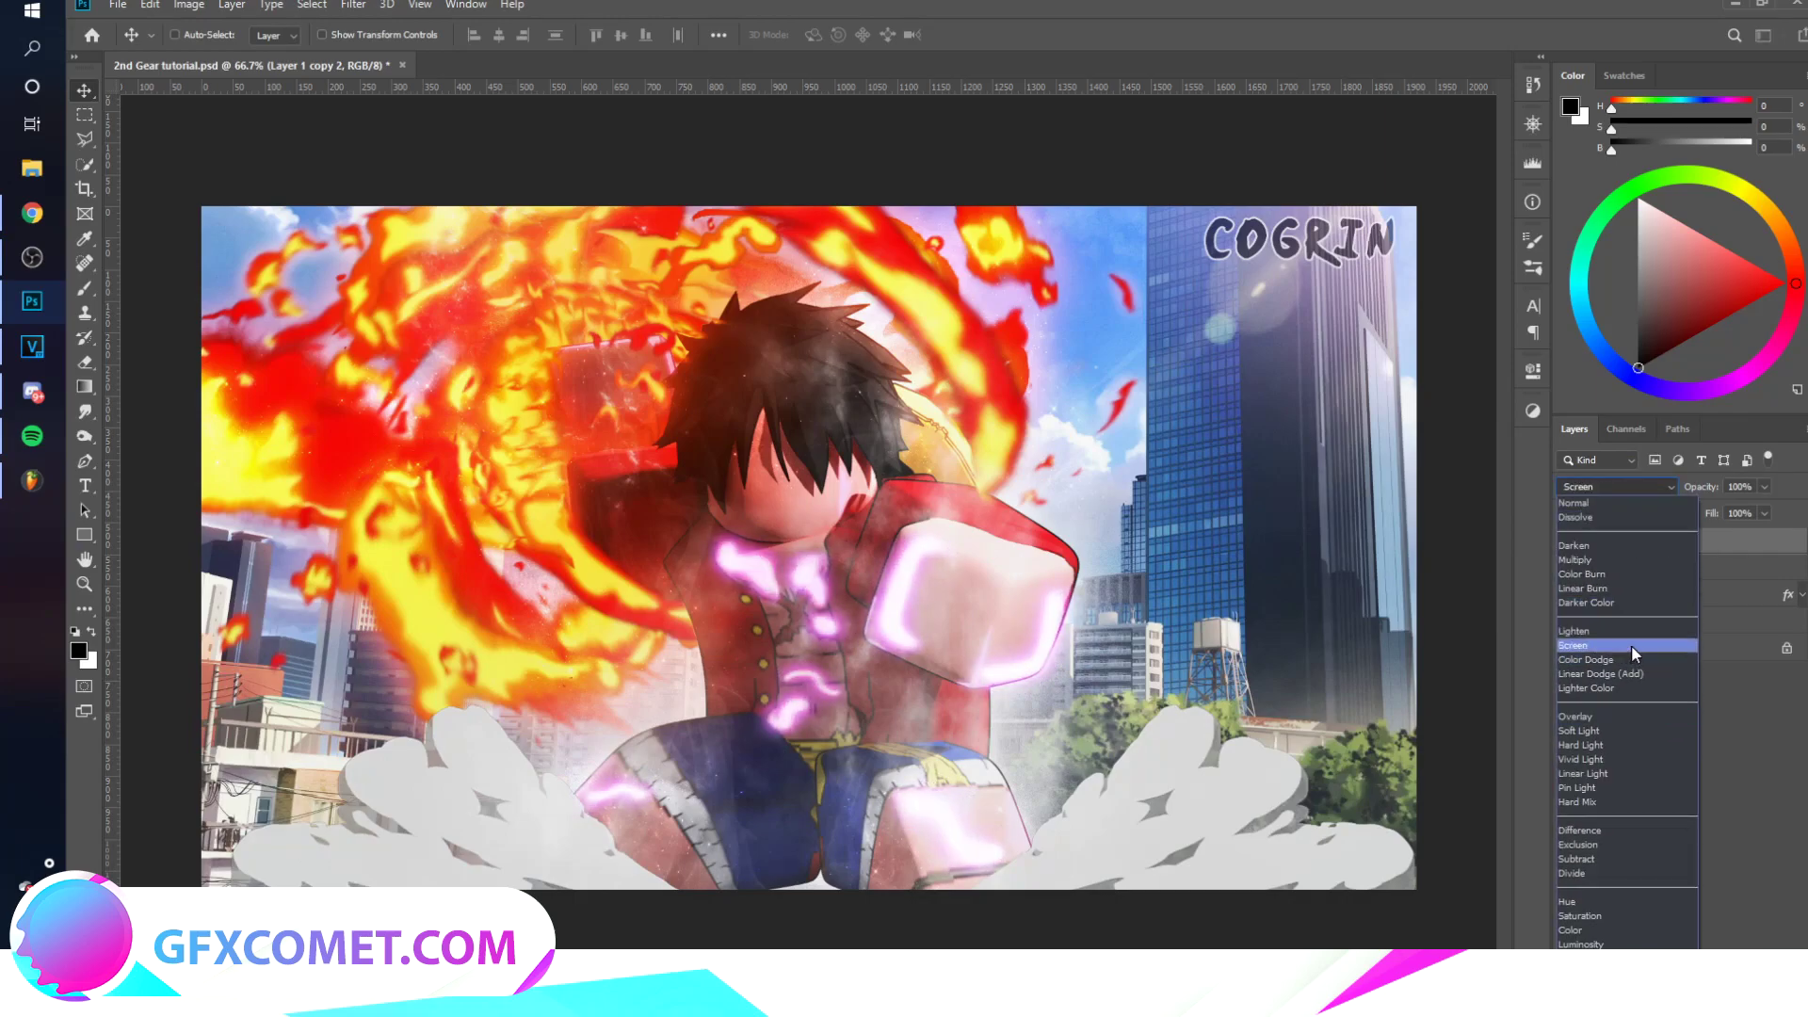
click(1631, 646)
click(1692, 677)
click(1678, 536)
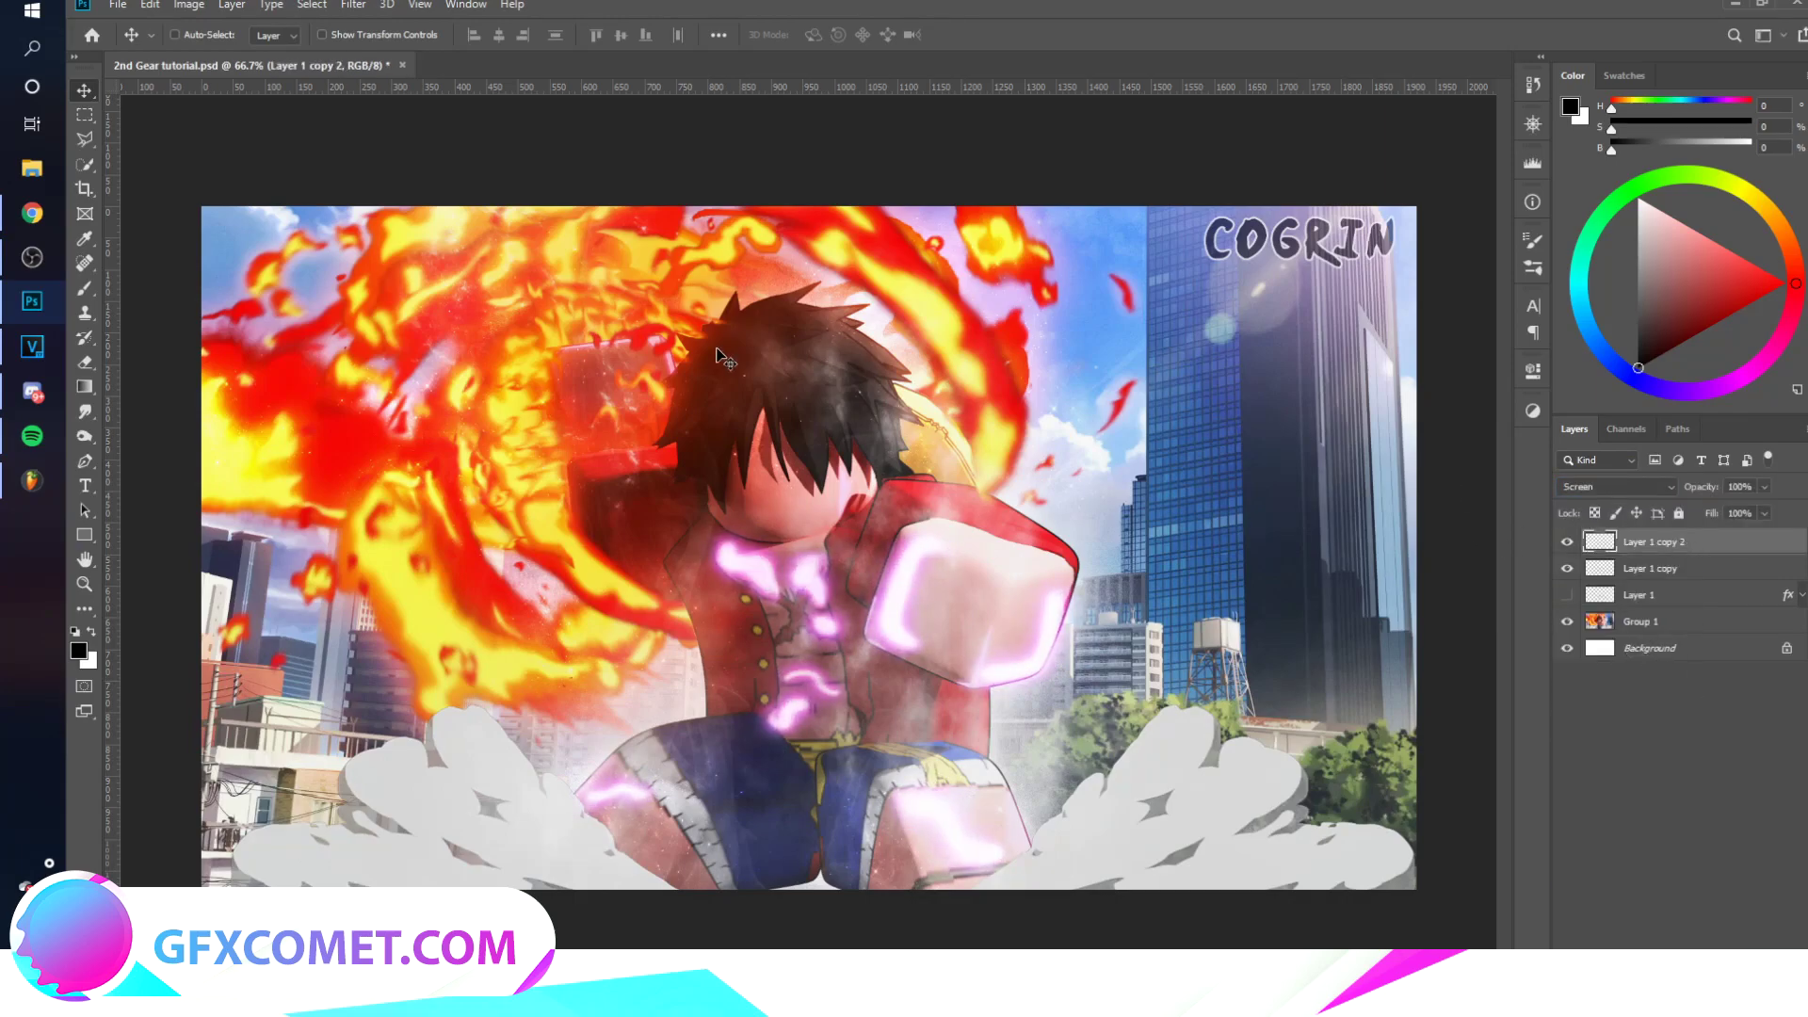
Step: Apply a Gaussian Blur with a 37.4 pixel radius to Layer 1 copy 2 and set its blend mode to Overlay
click(352, 5)
mouse_move(557, 215)
click(648, 290)
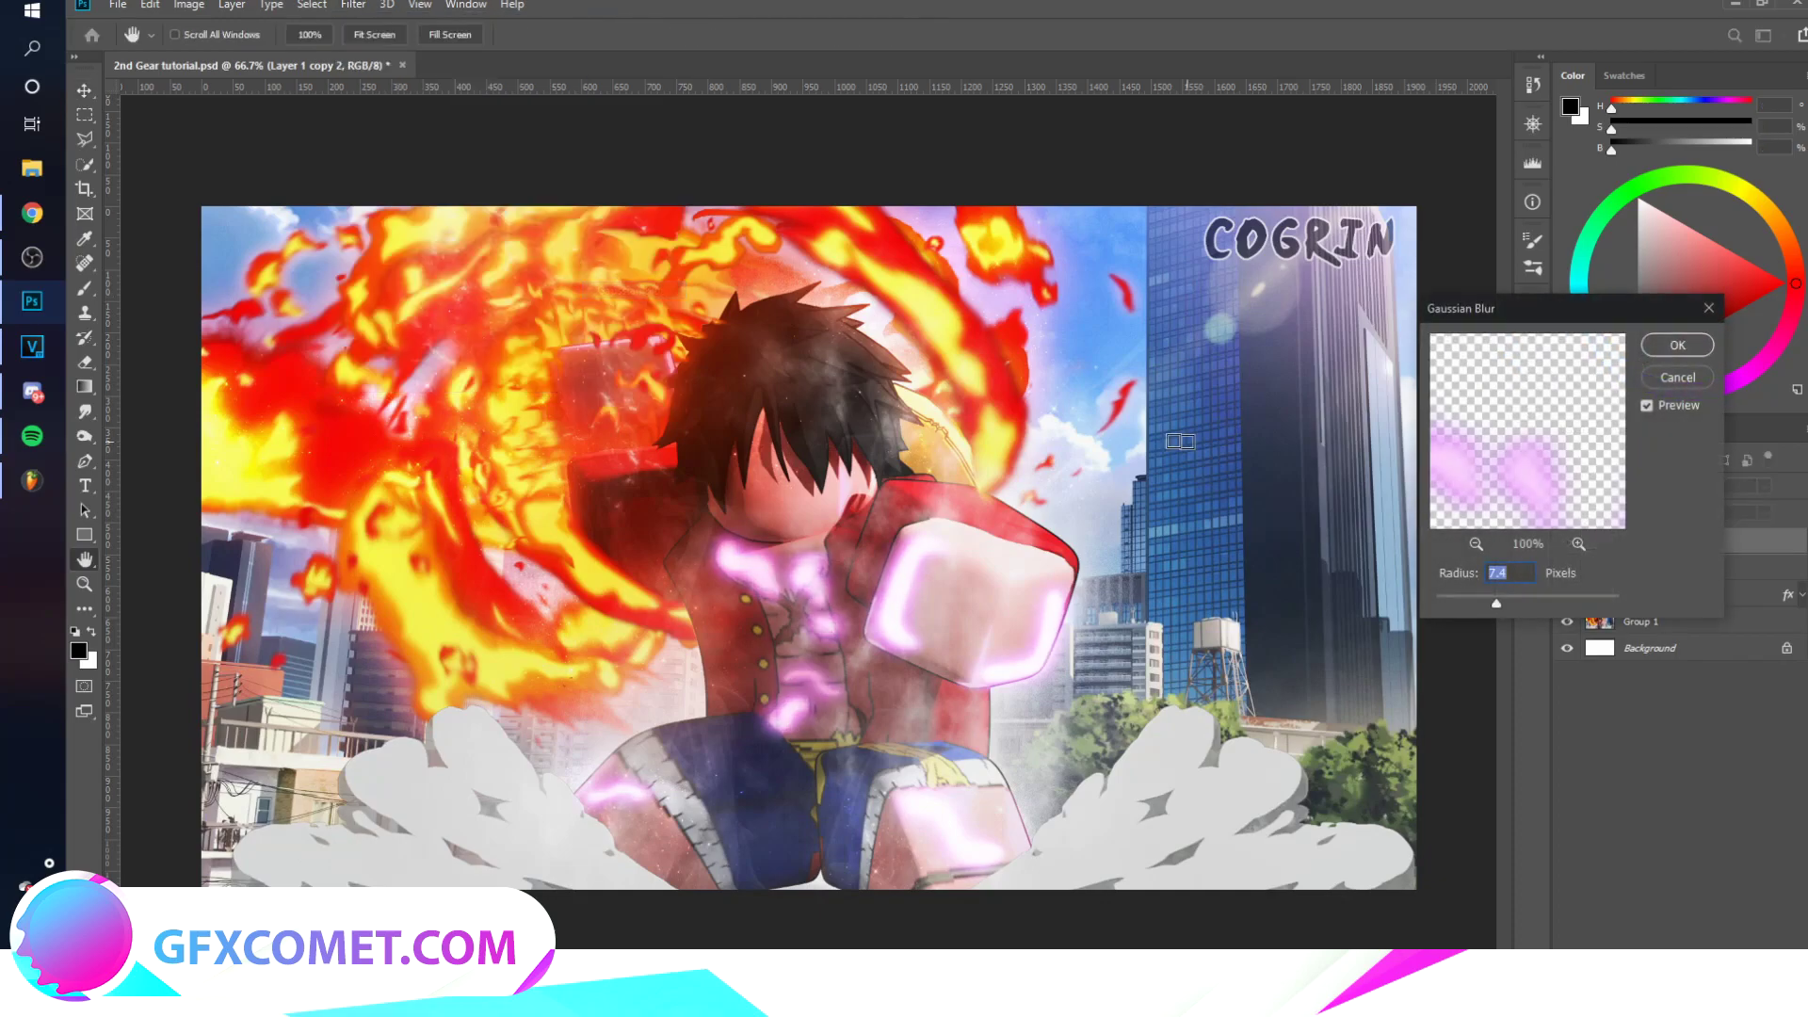
mouse_move(1496, 603)
mouse_down()
mouse_move(1523, 599)
mouse_move(1474, 603)
mouse_move(1531, 599)
mouse_up()
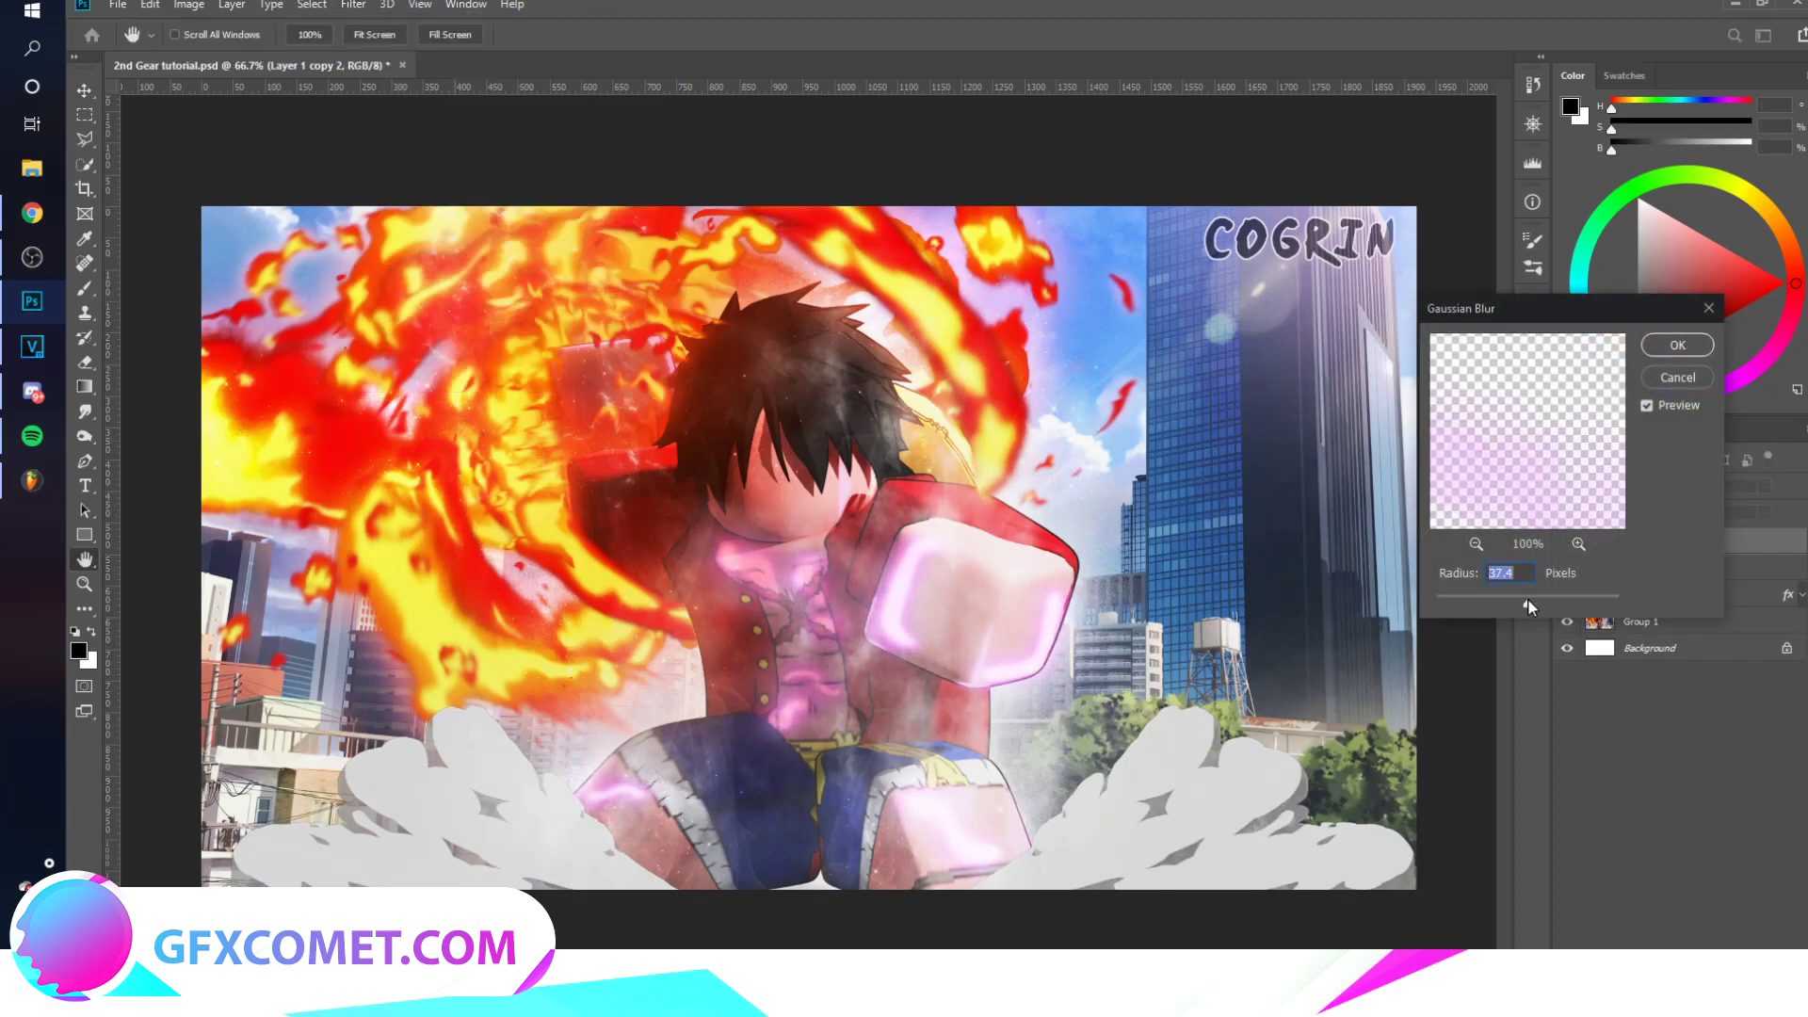
click(1644, 339)
click(1633, 486)
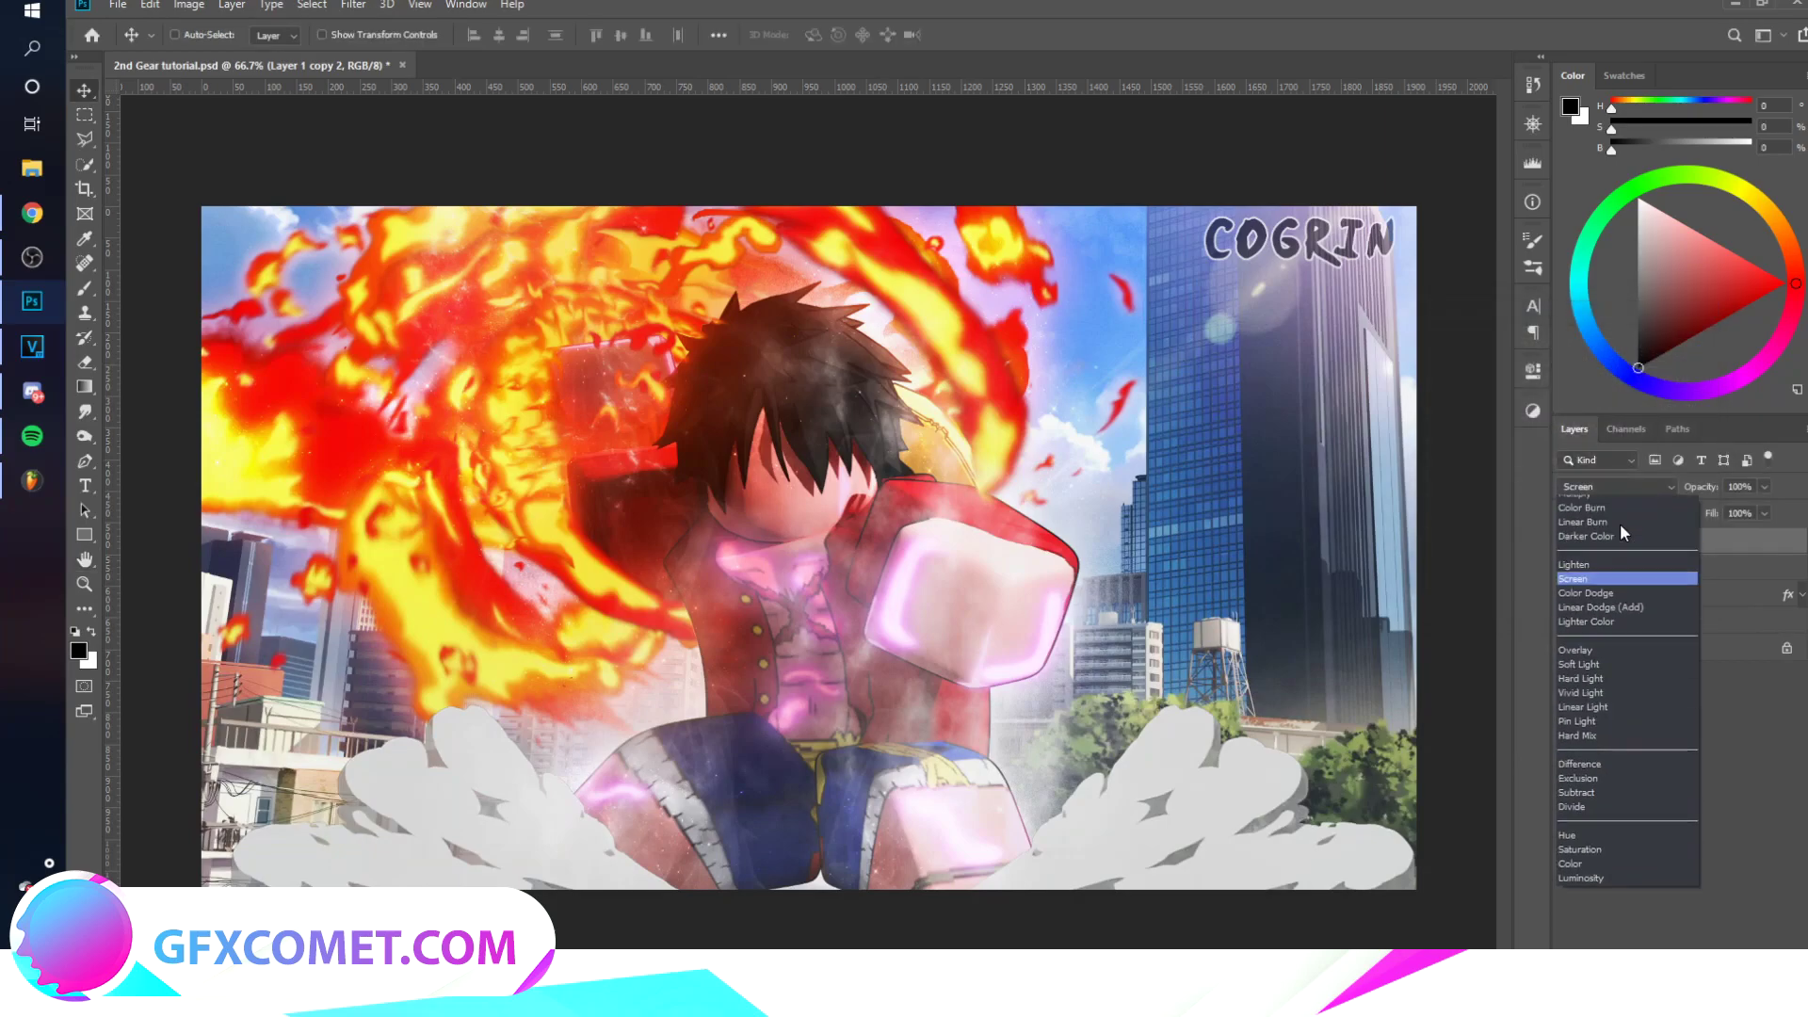
click(1600, 712)
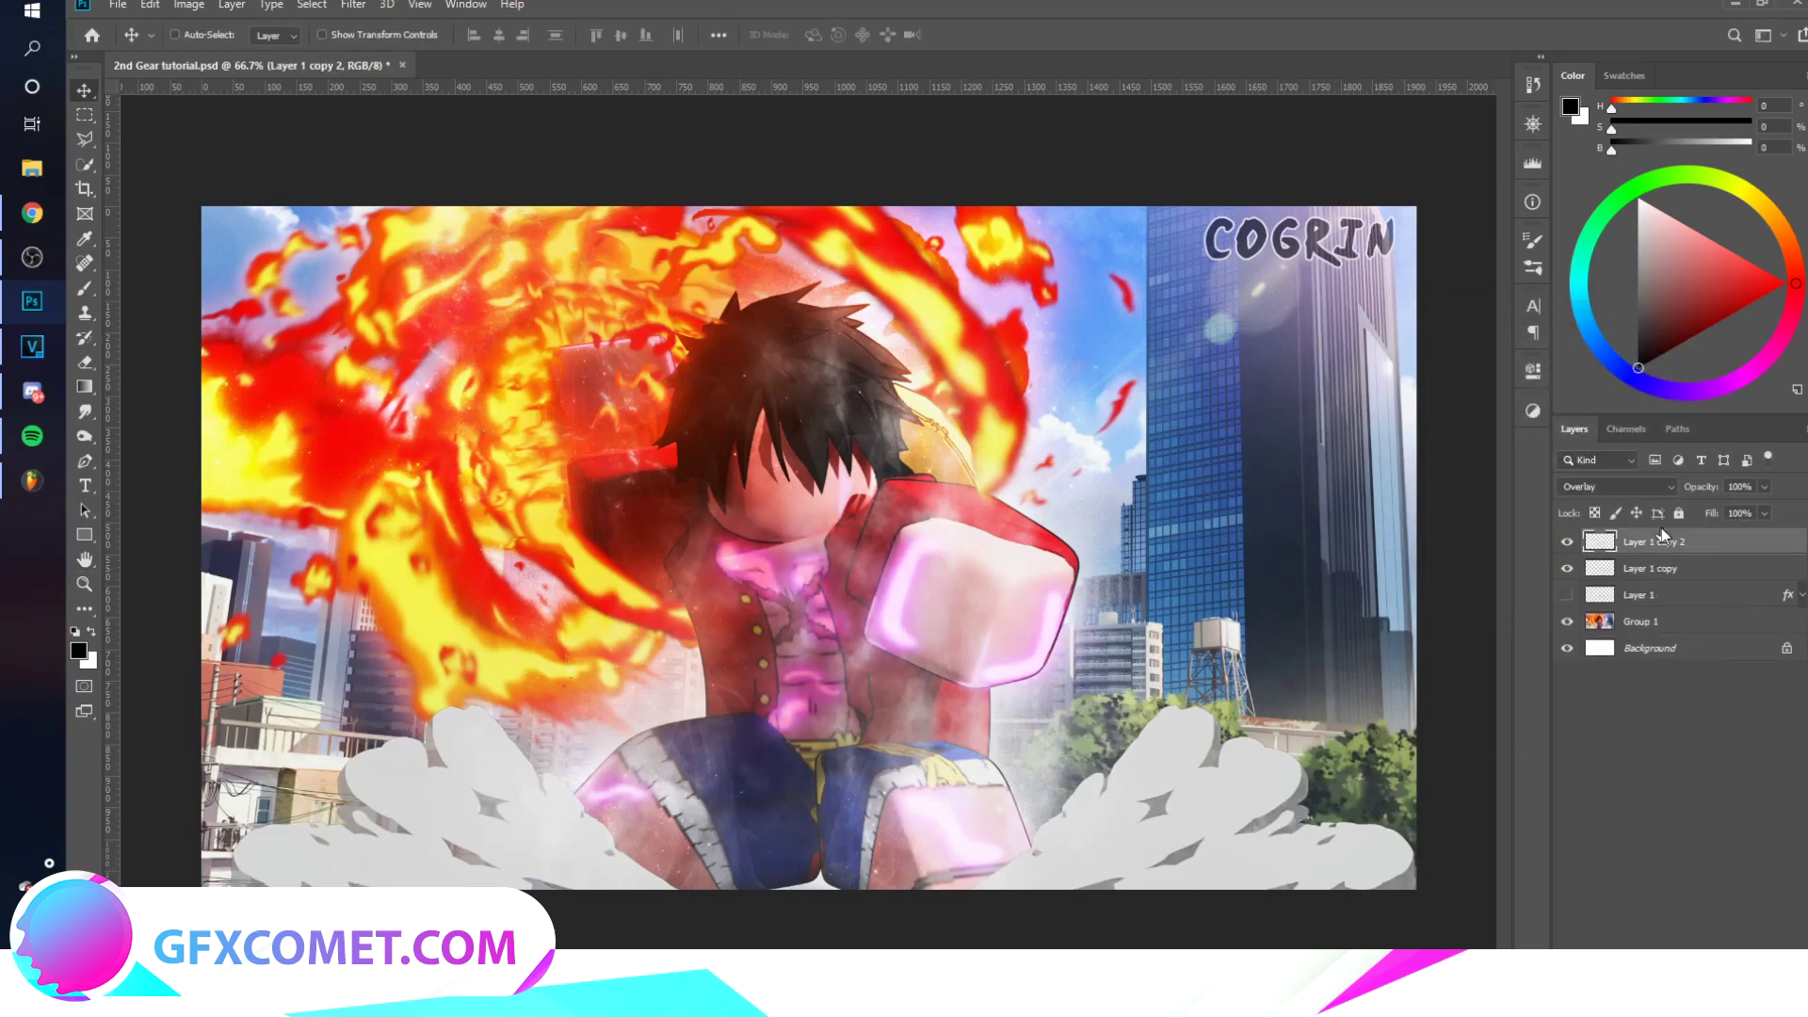
Step: Duplicate the blurred glow layer and set the new copy's blend mode to Screen
key(ctrl+j)
click(1641, 487)
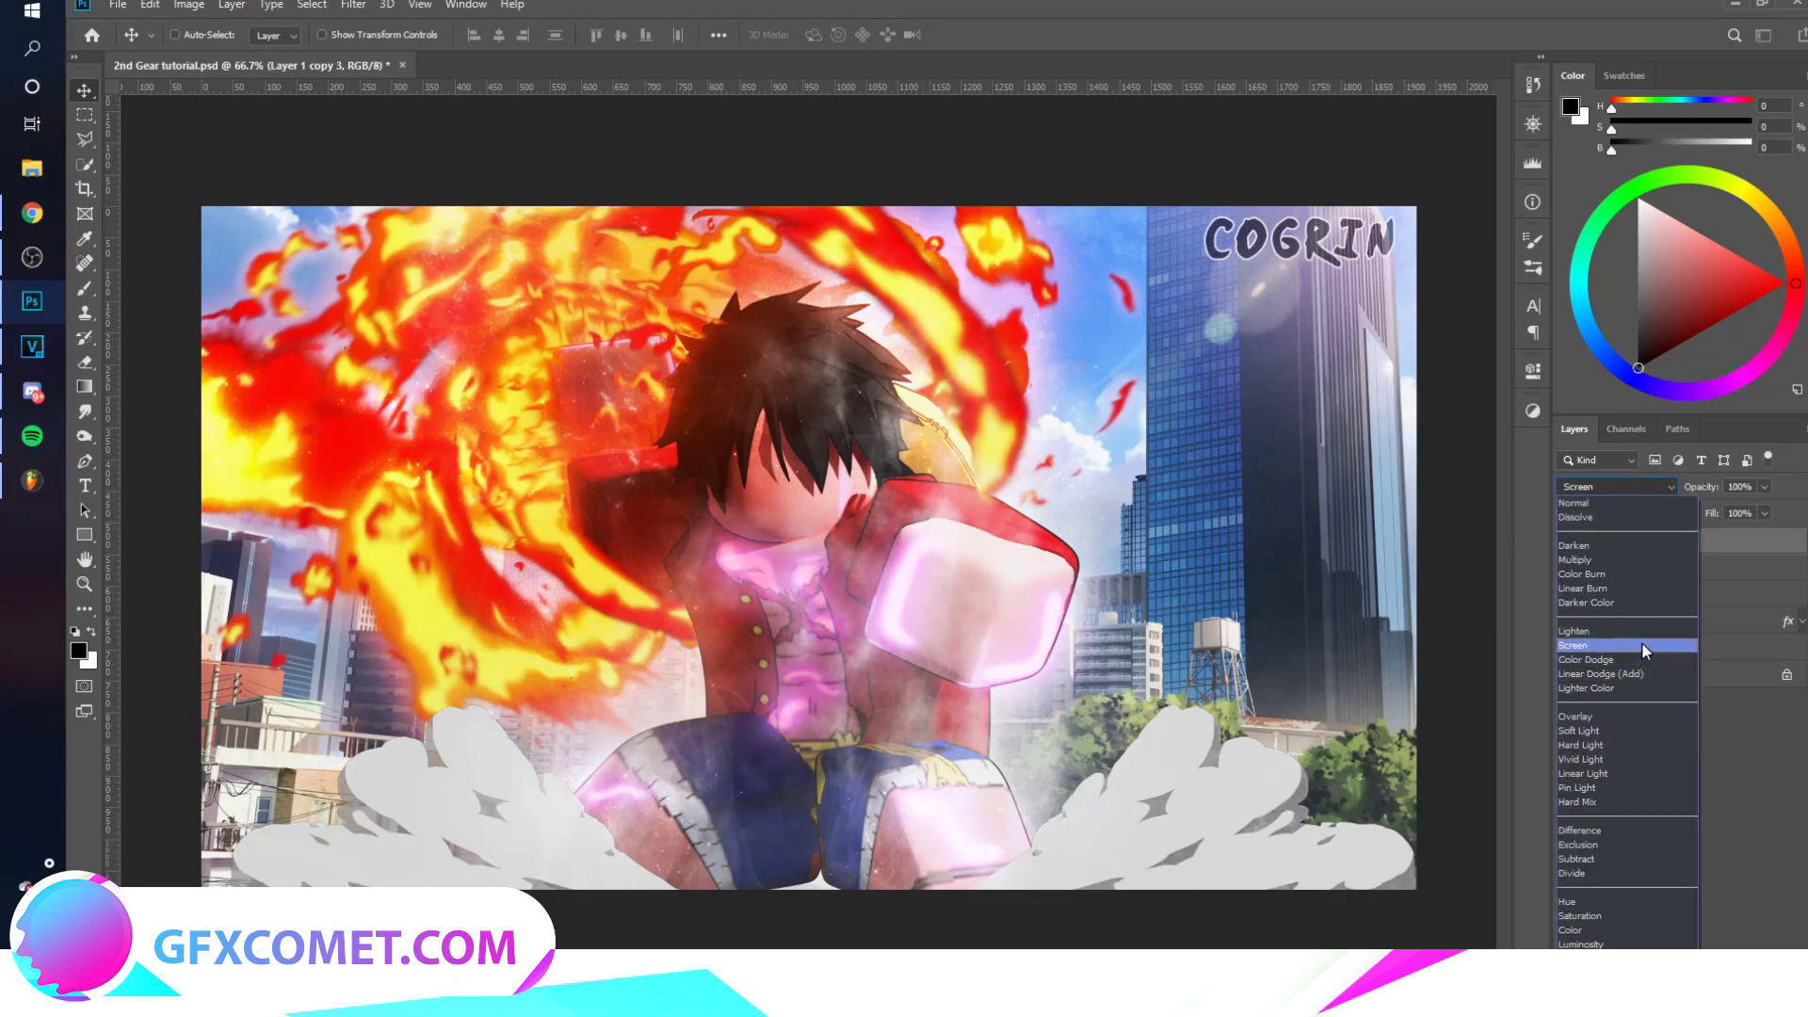
click(1641, 645)
click(1566, 595)
click(1567, 595)
Step: Duplicate the sharp Layer 1 copy and set the duplicate to Normal at 26% opacity
click(1648, 596)
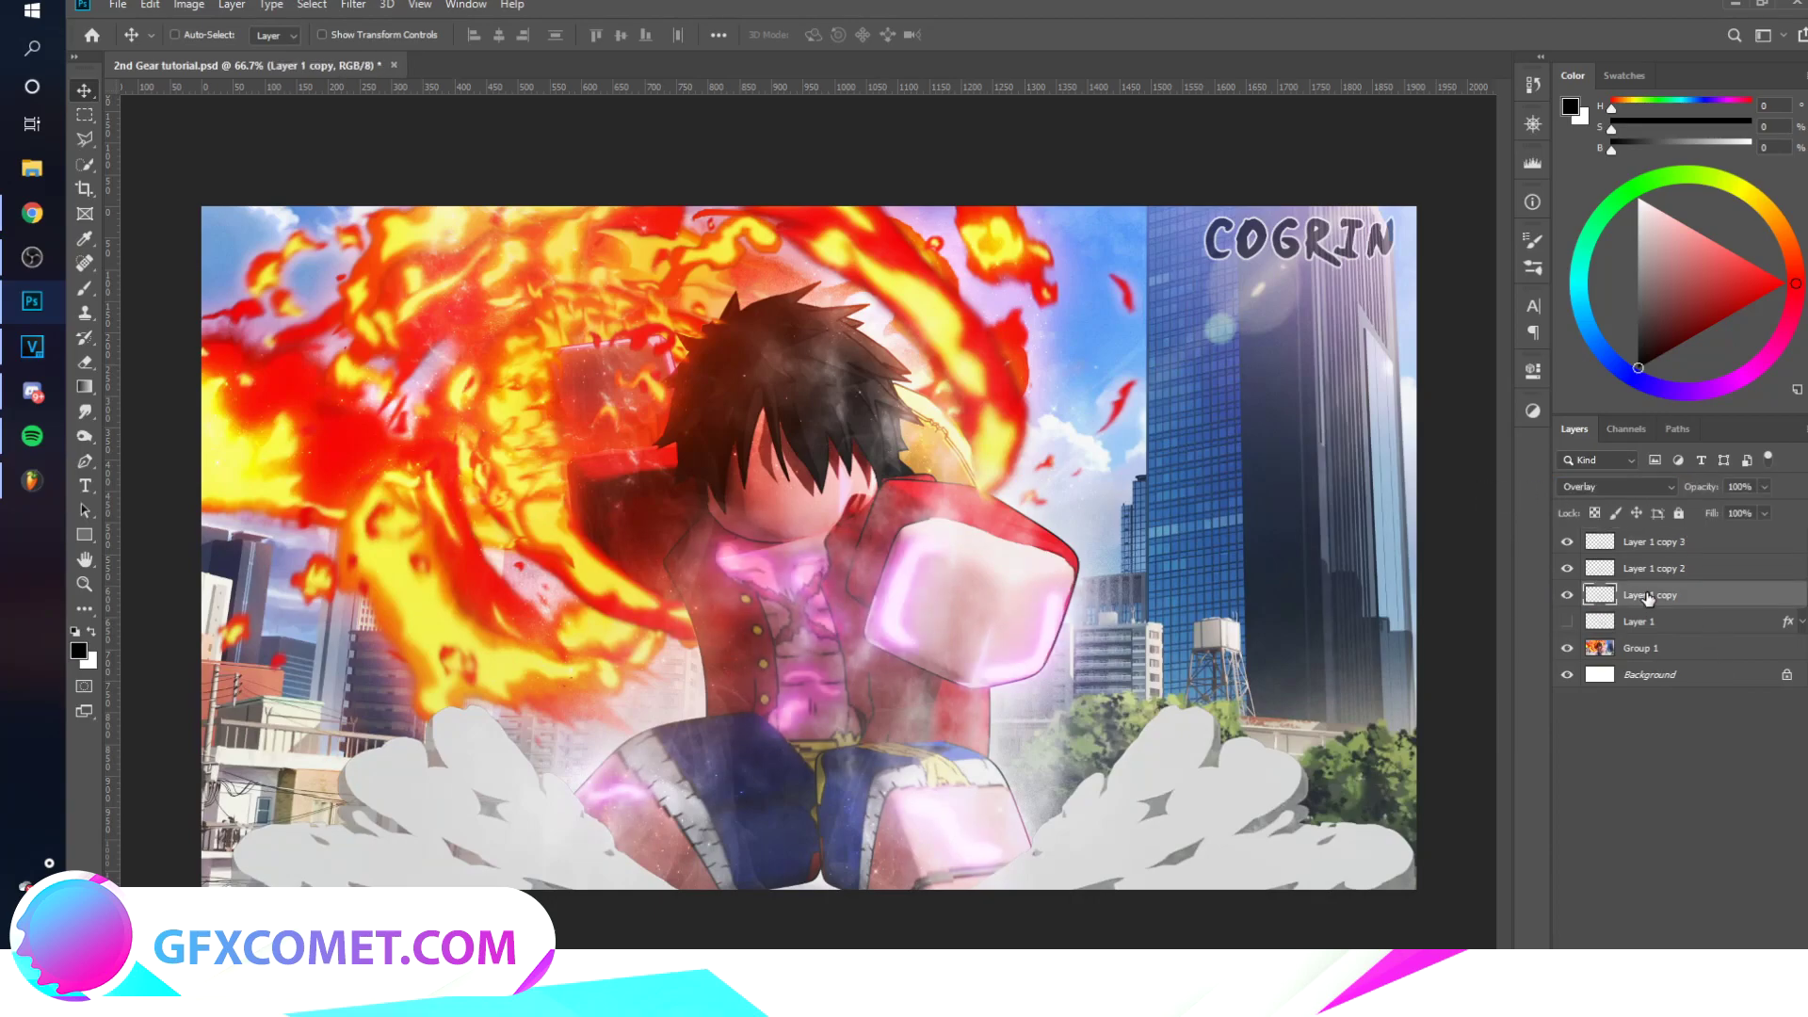
key(ctrl+j)
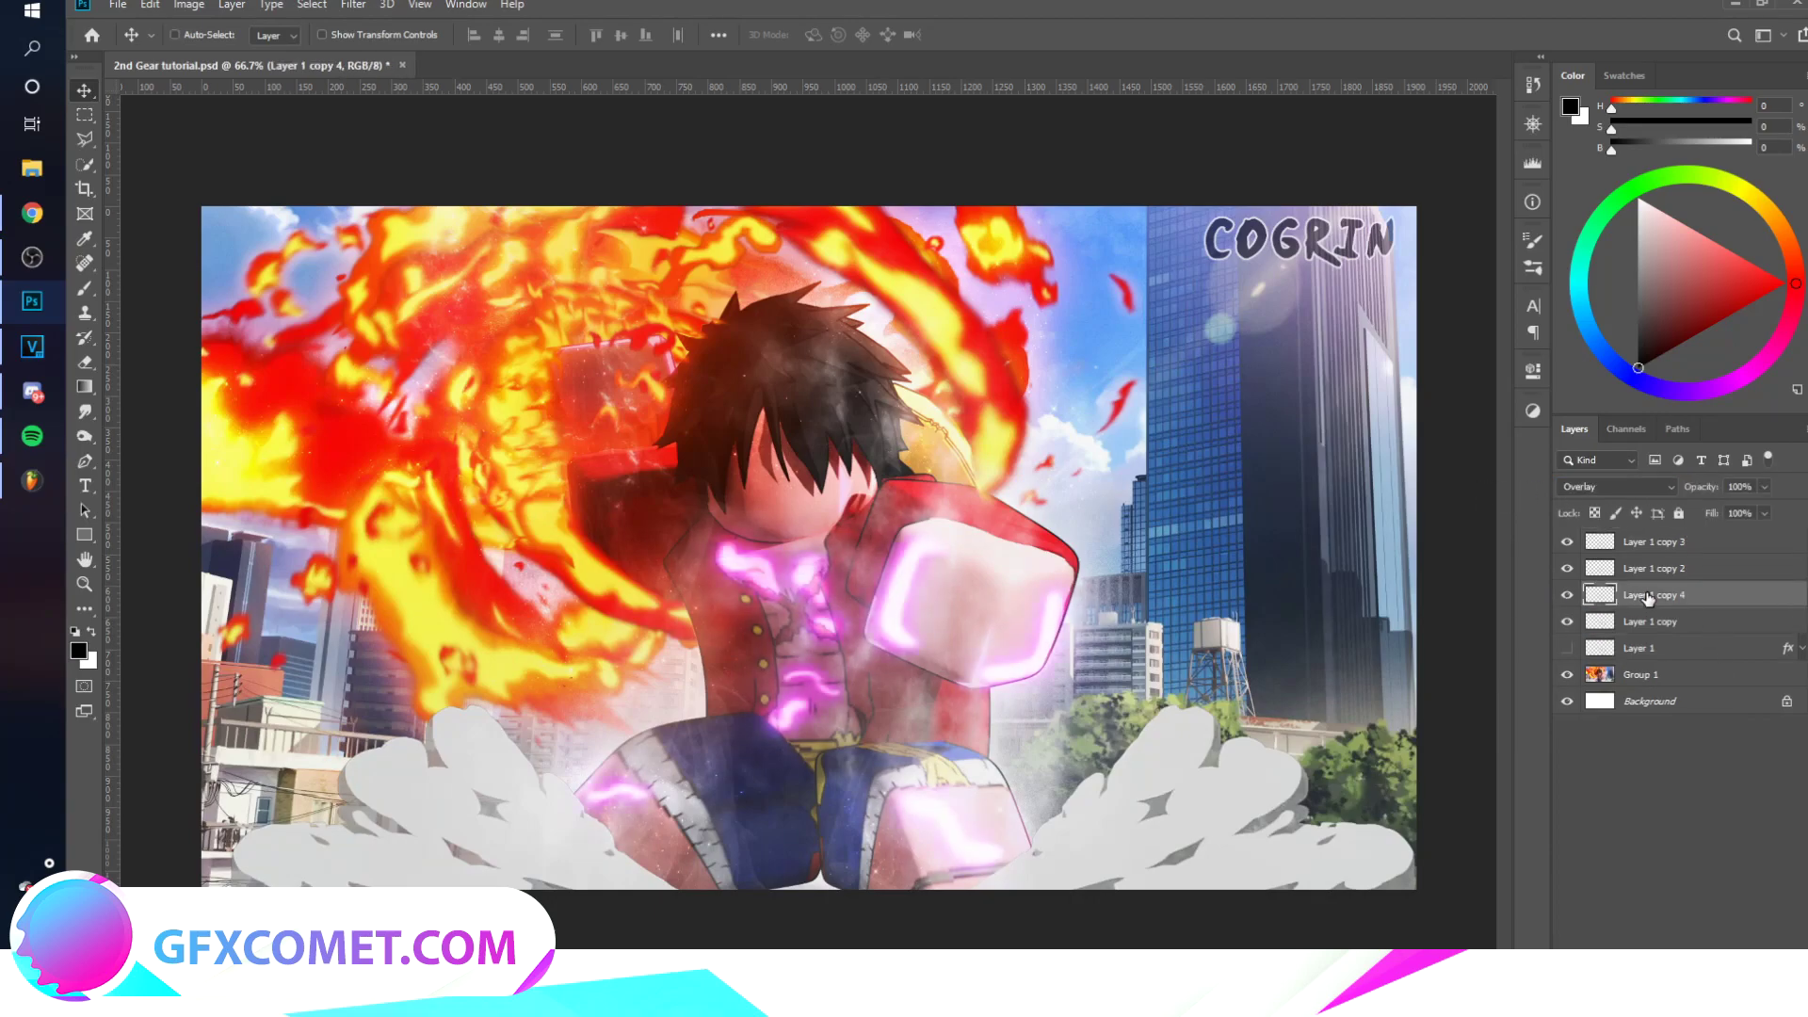
click(1642, 484)
click(1623, 506)
drag(1698, 487, 1441, 517)
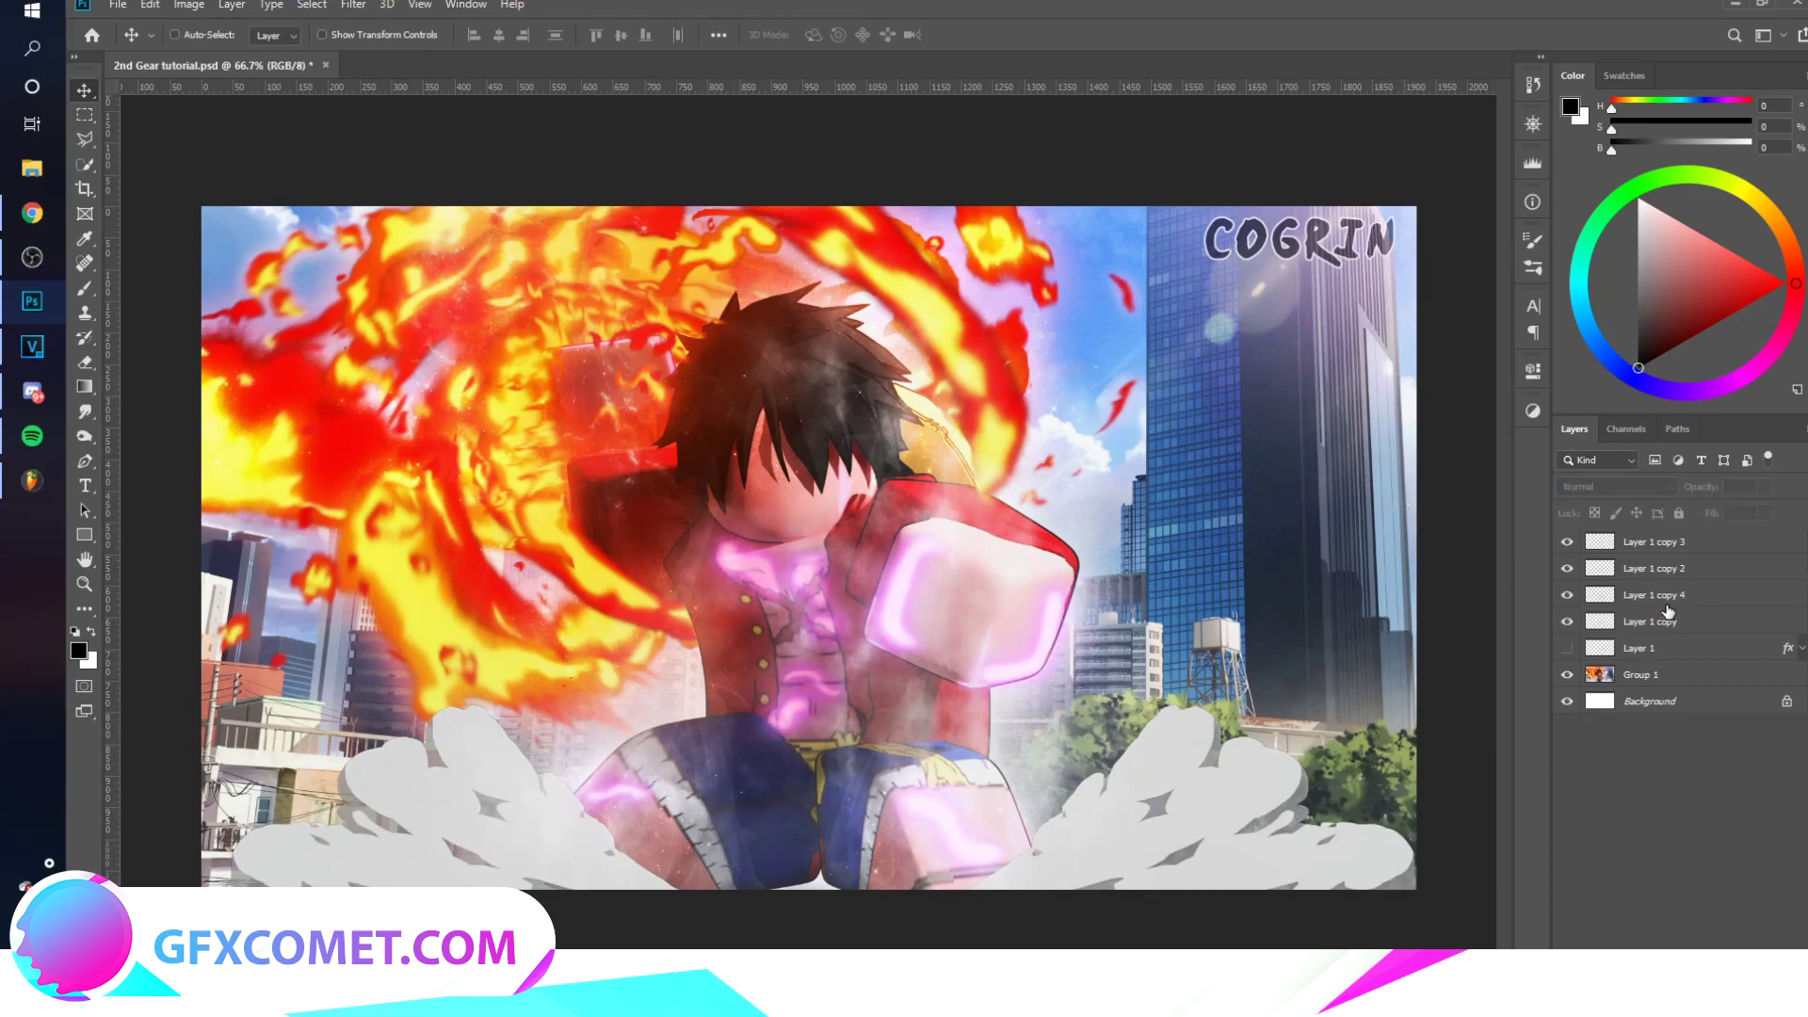
Step: Duplicate the 26% opacity layer as an Overlay copy and lower the topmost Screen layer's opacity to 54%
key(ctrl+j)
click(1634, 481)
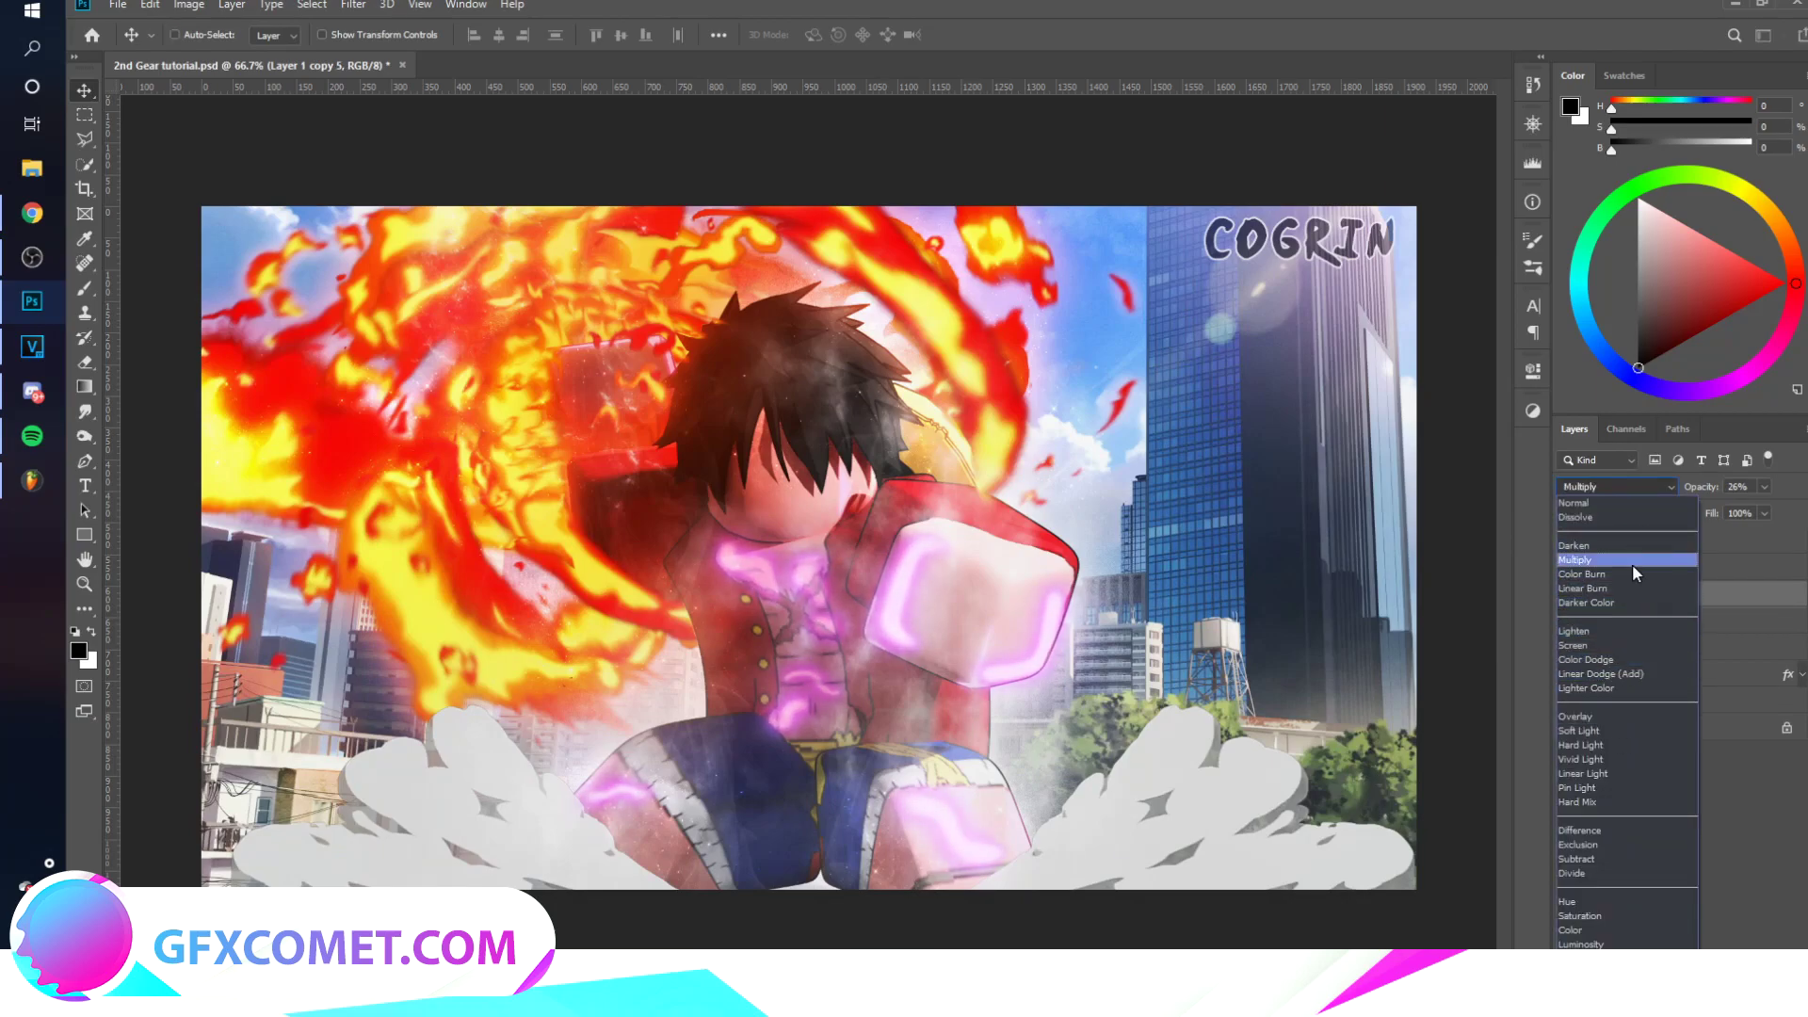
click(1648, 730)
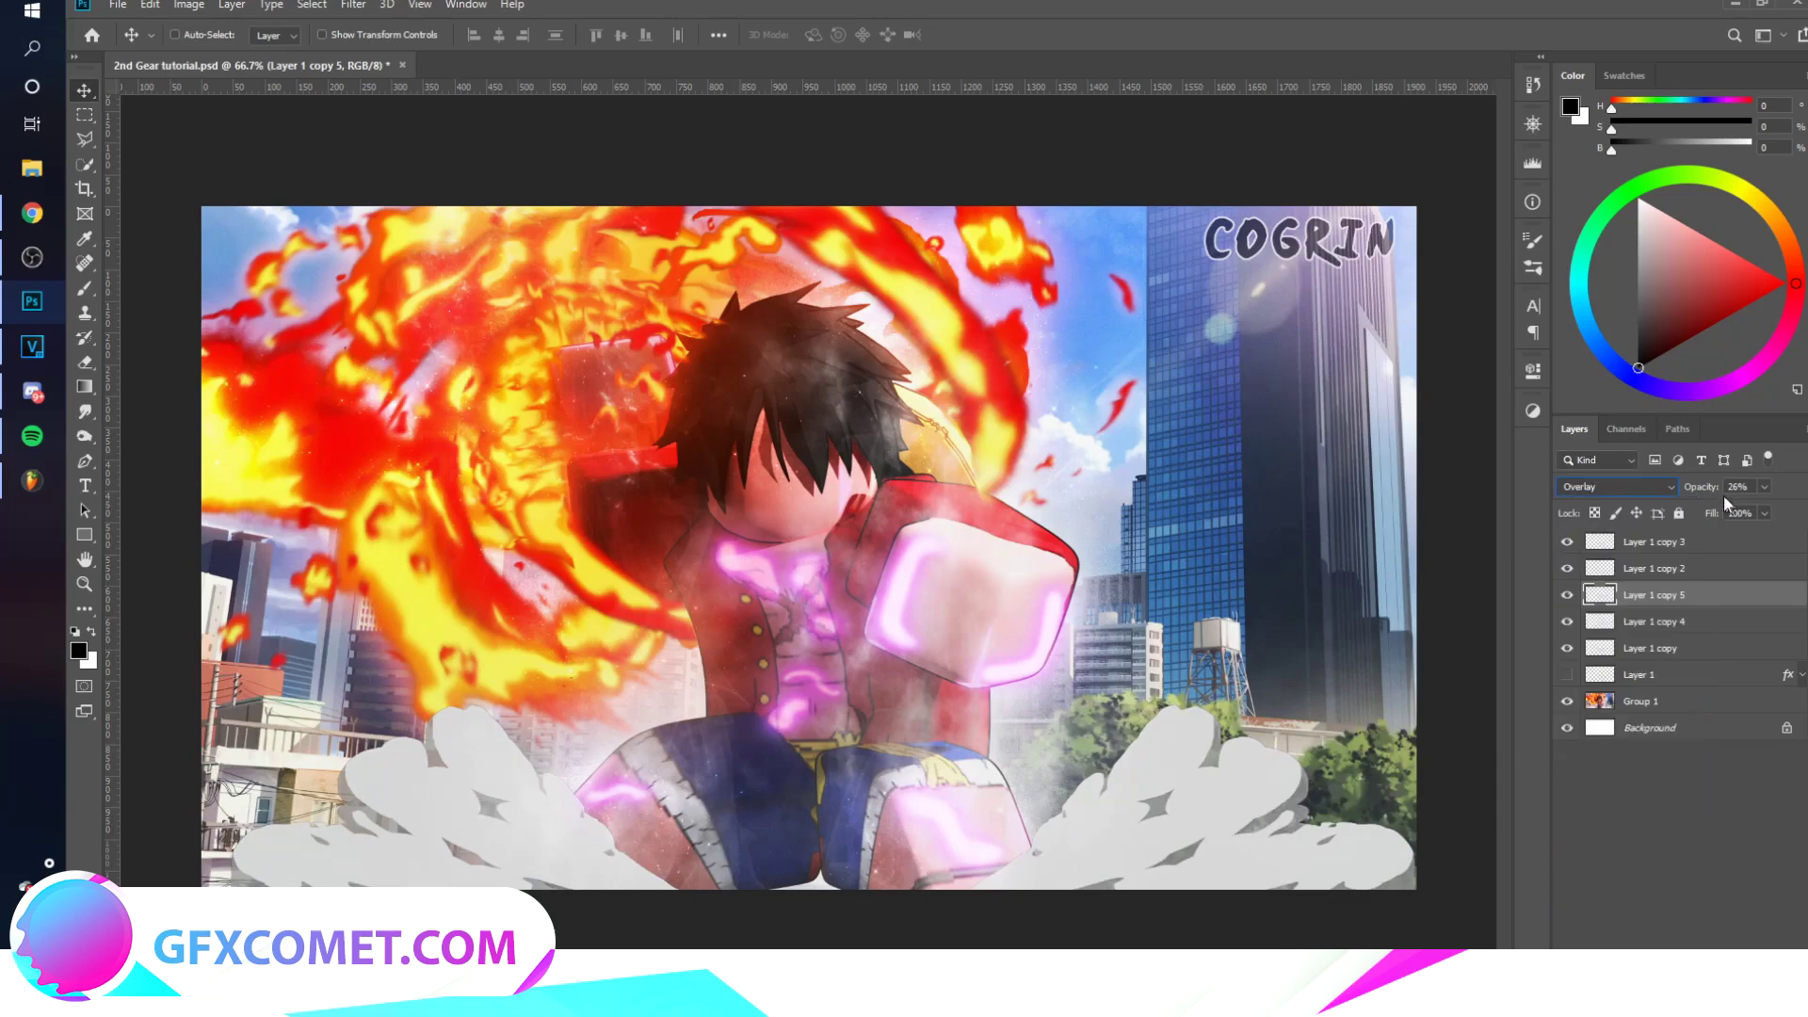
click(1695, 543)
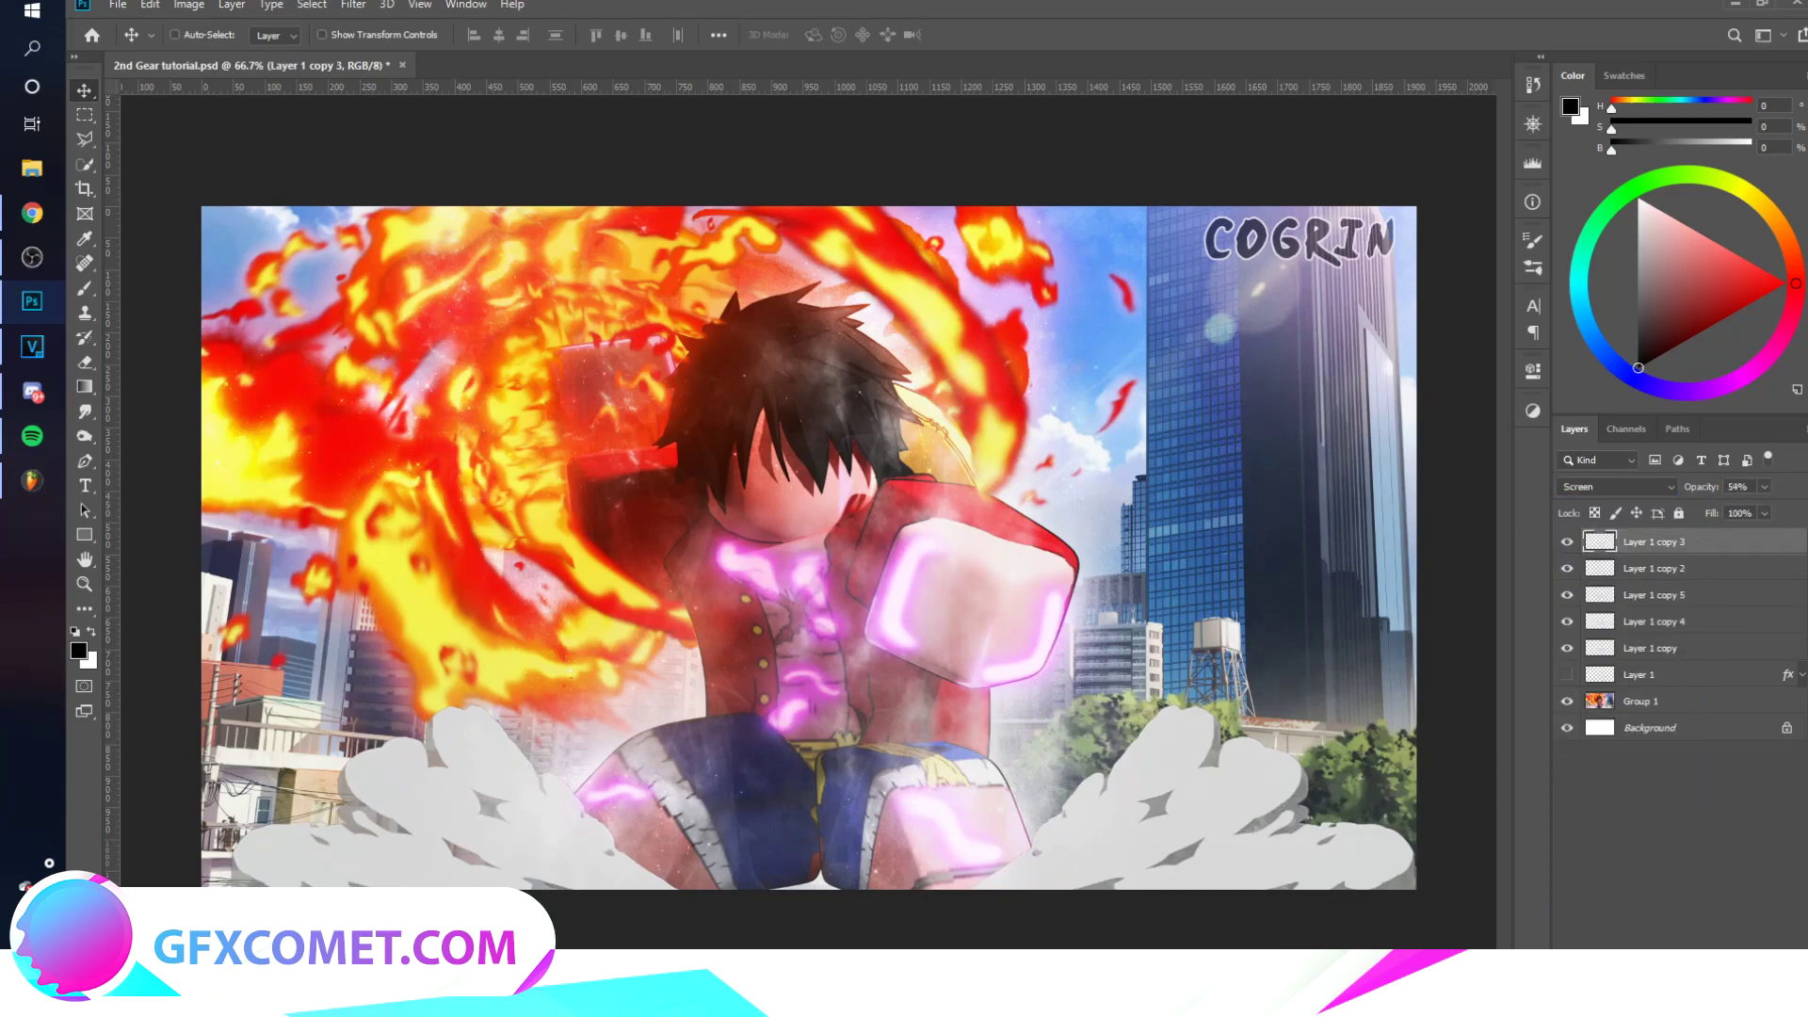
Step: Create a new layer on top with Transparency Shapes Layer disabled and its blend mode set to Color Dodge
key(ctrl+shift+alt+n)
right_click(1721, 544)
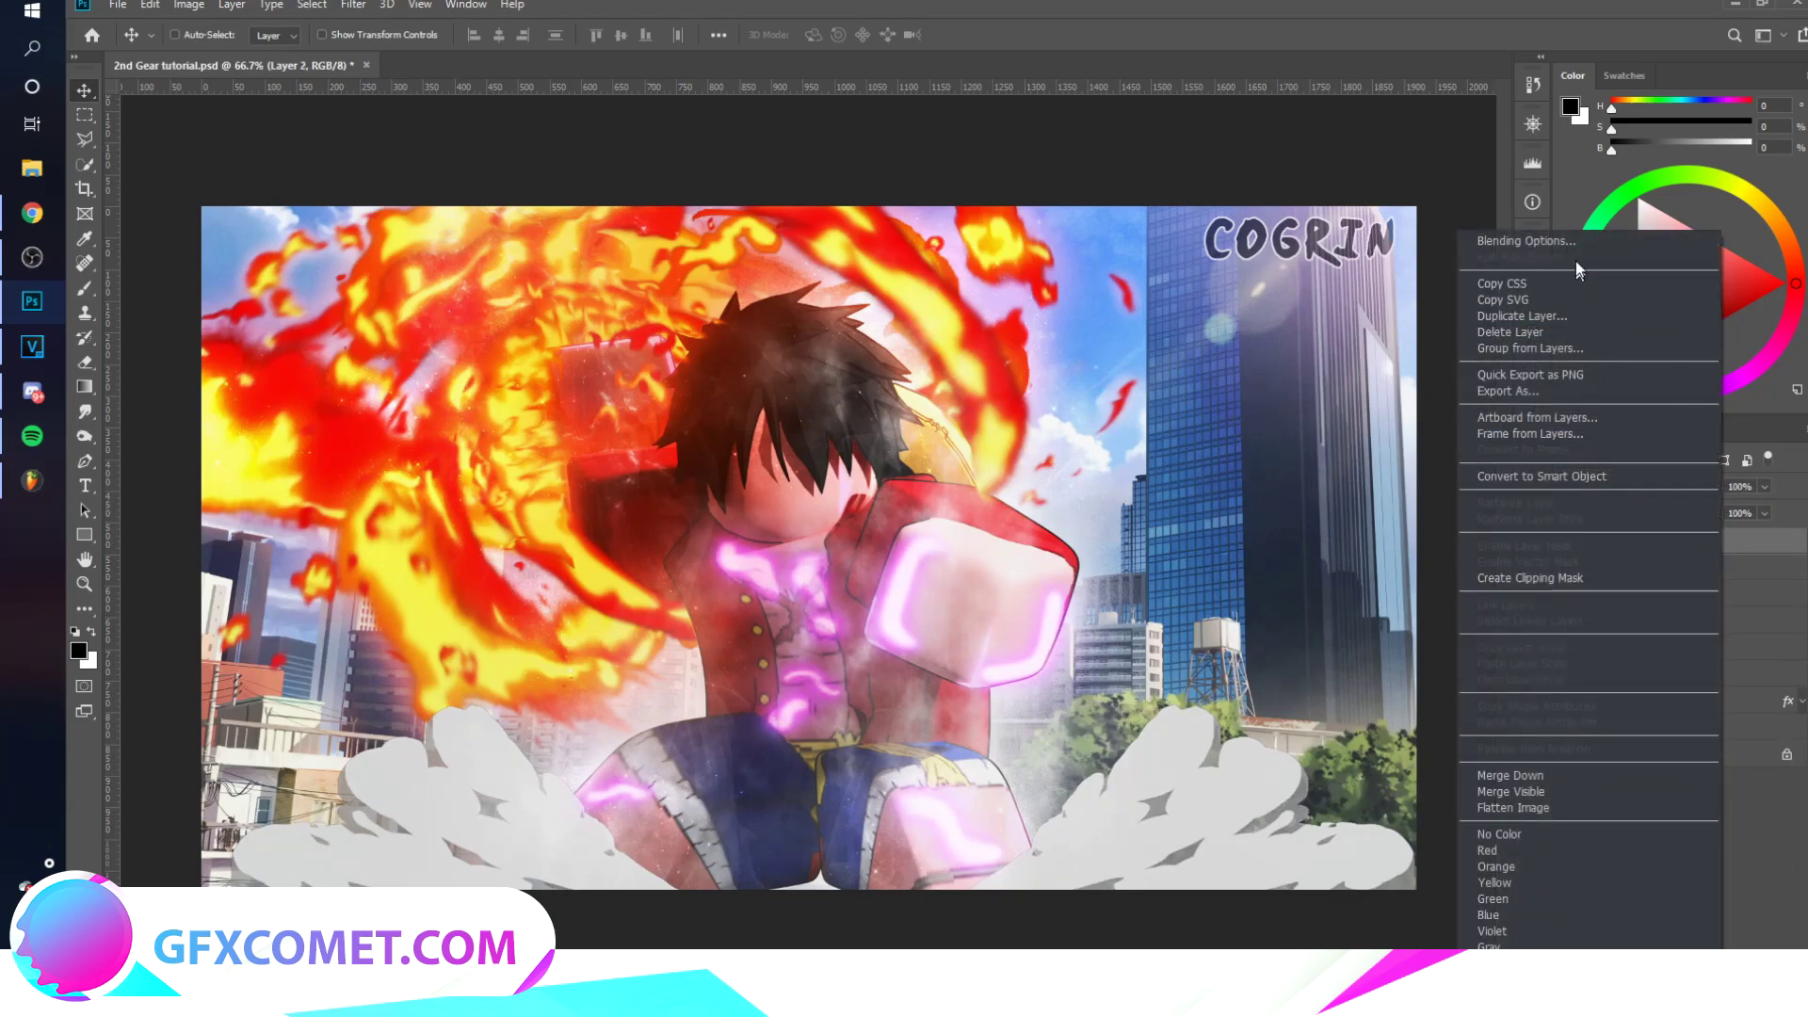
click(1576, 247)
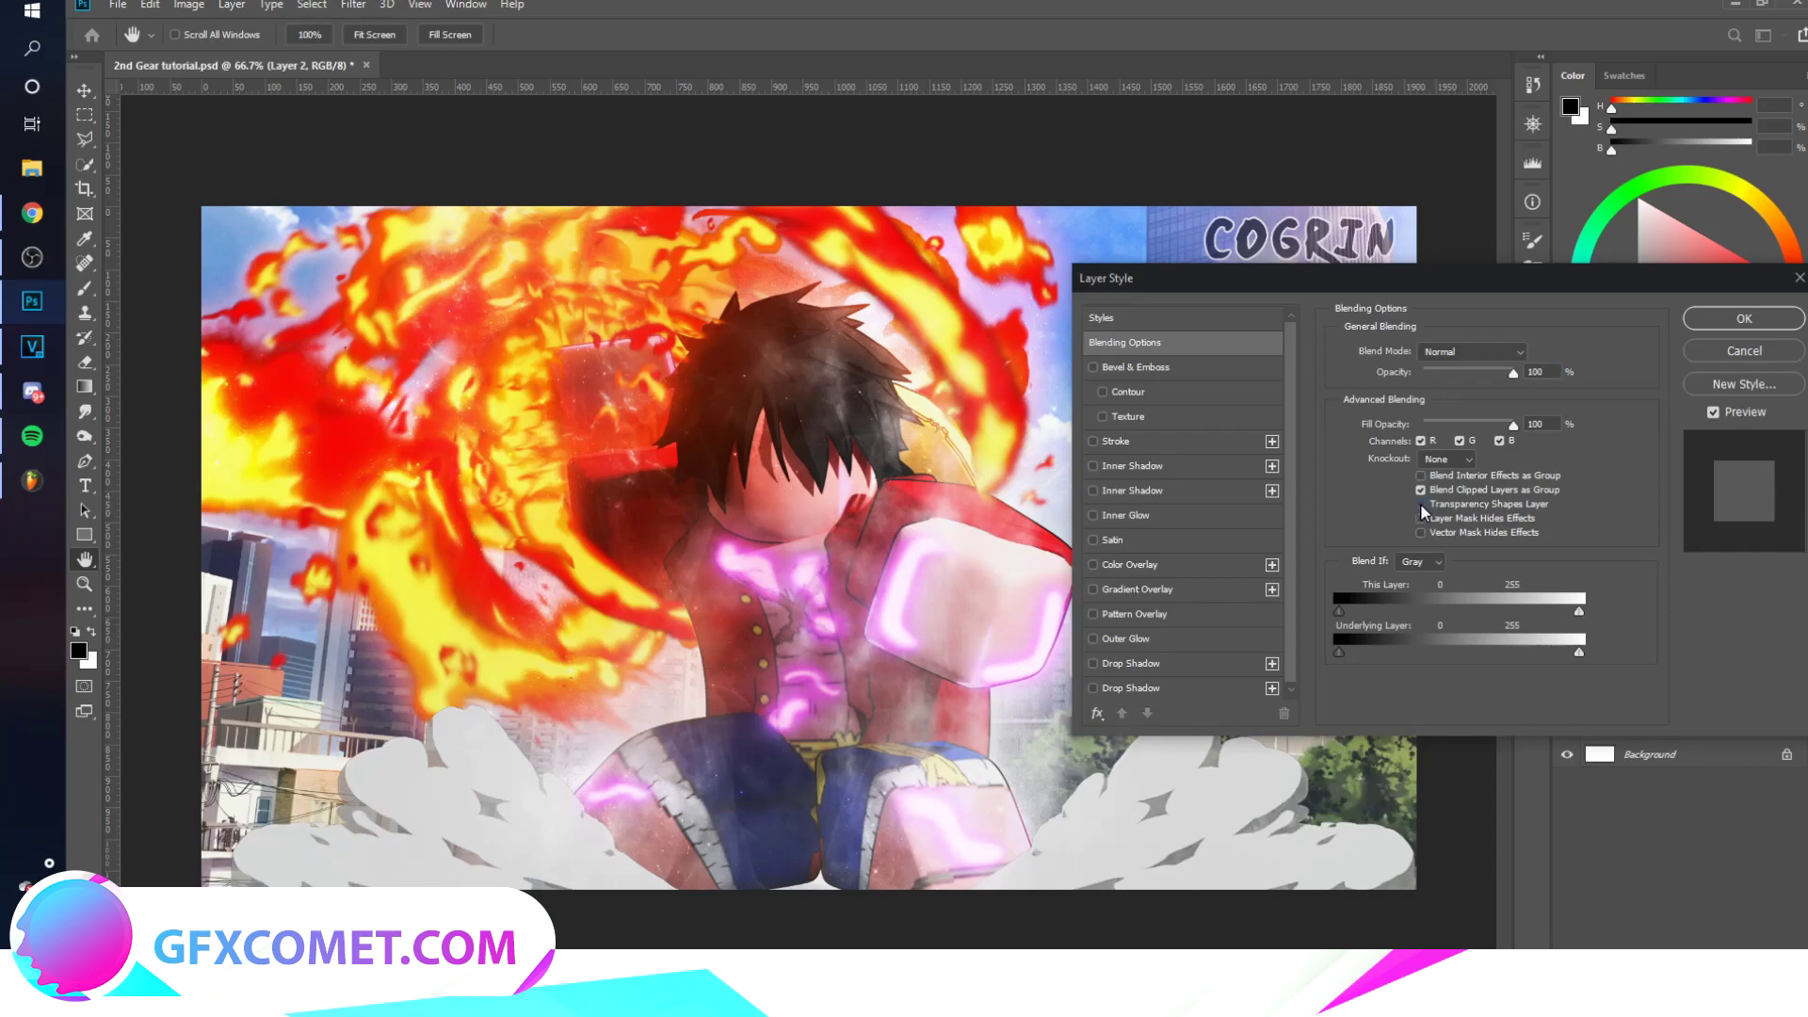
click(1731, 324)
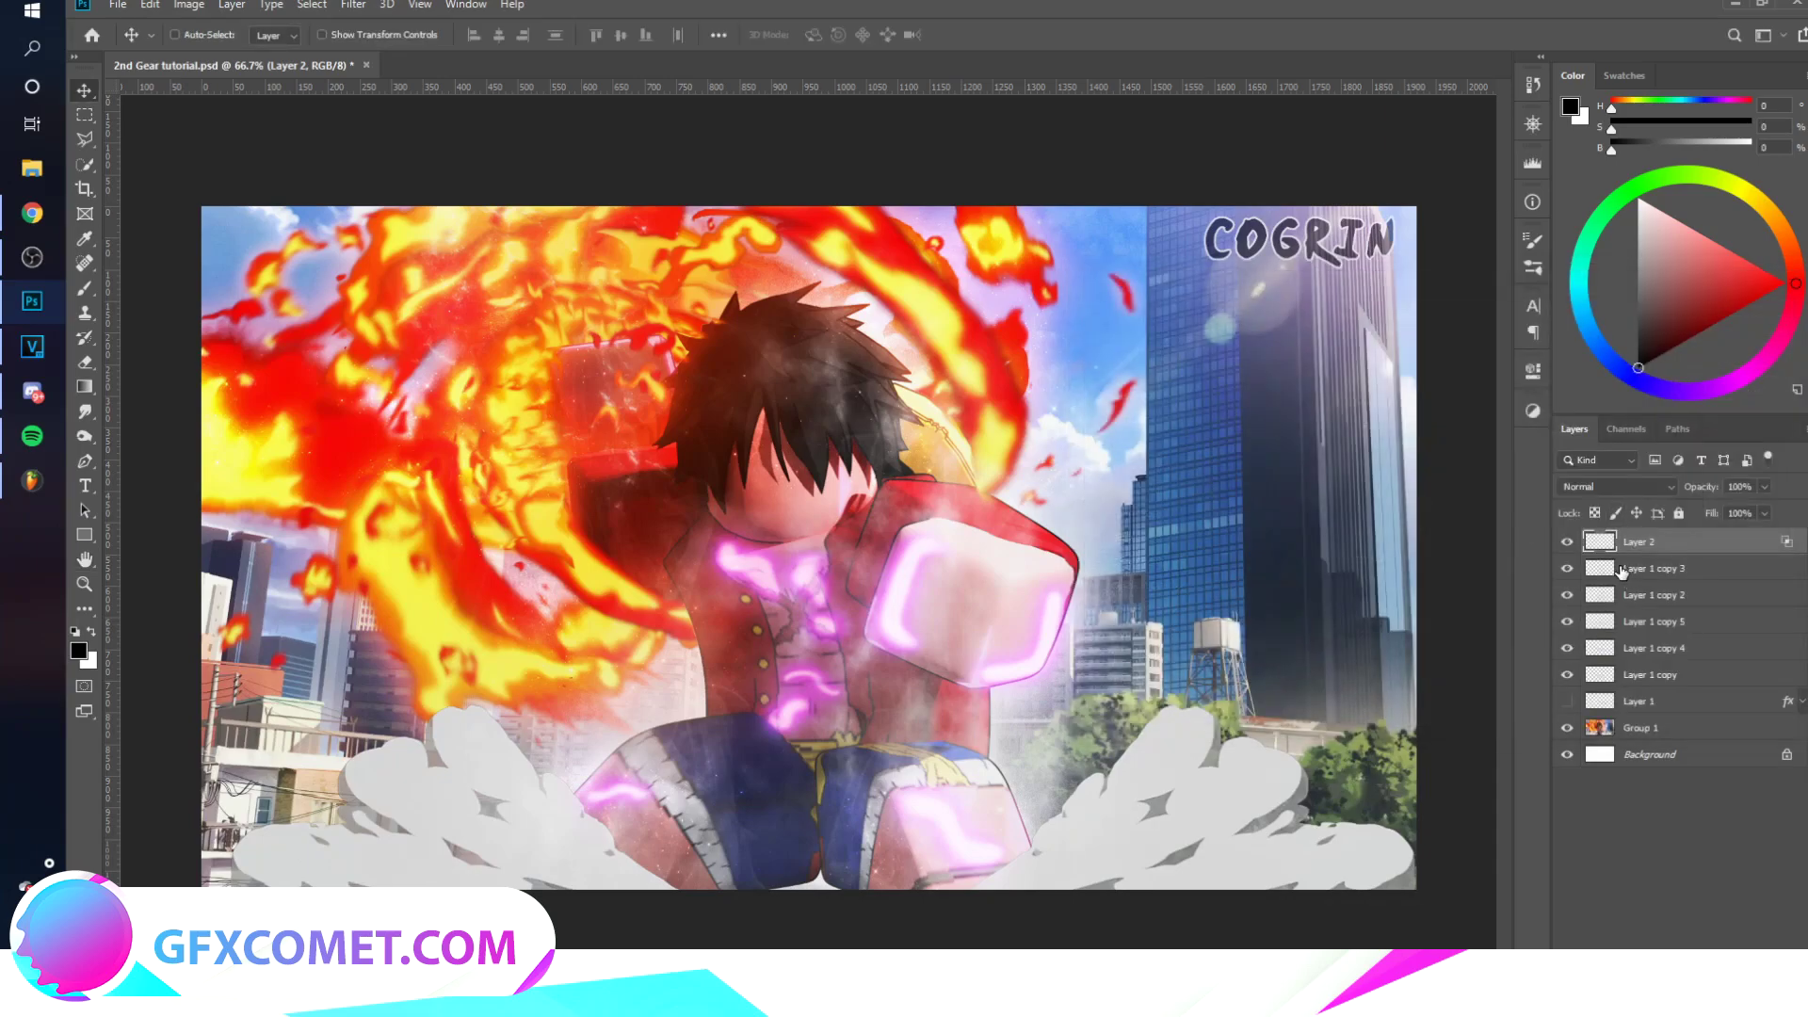
click(1618, 486)
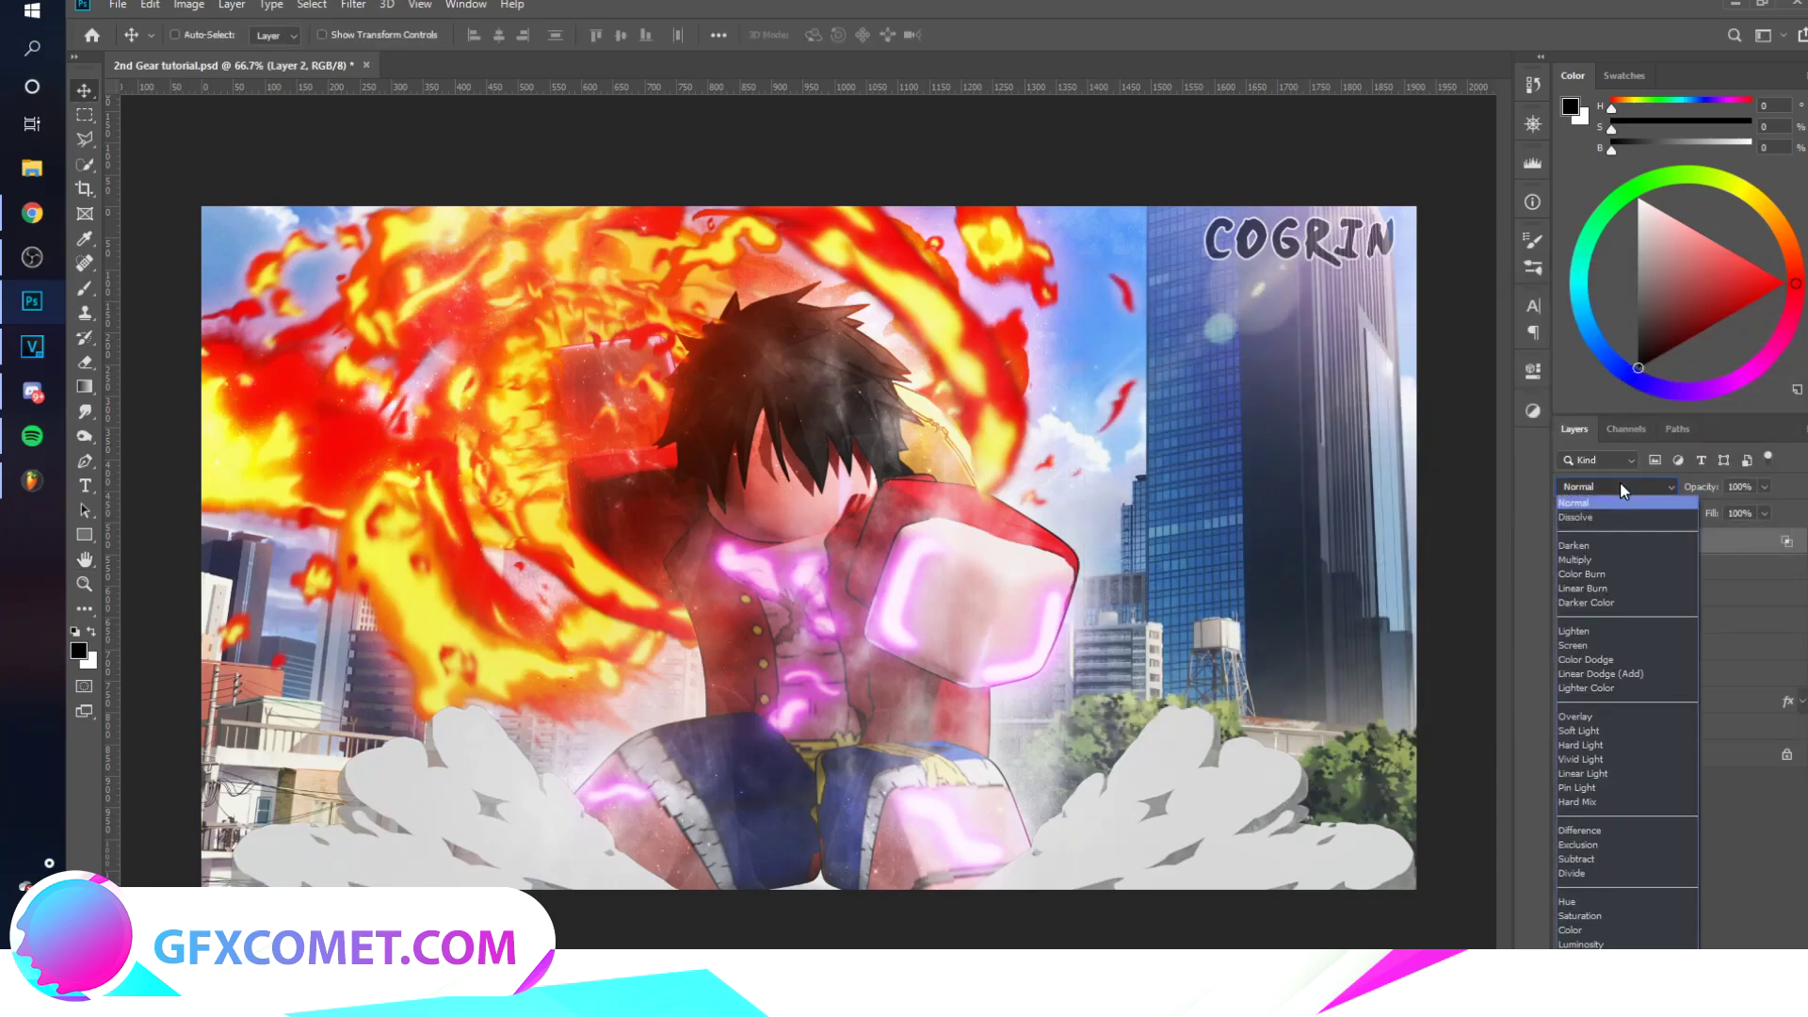
click(1635, 659)
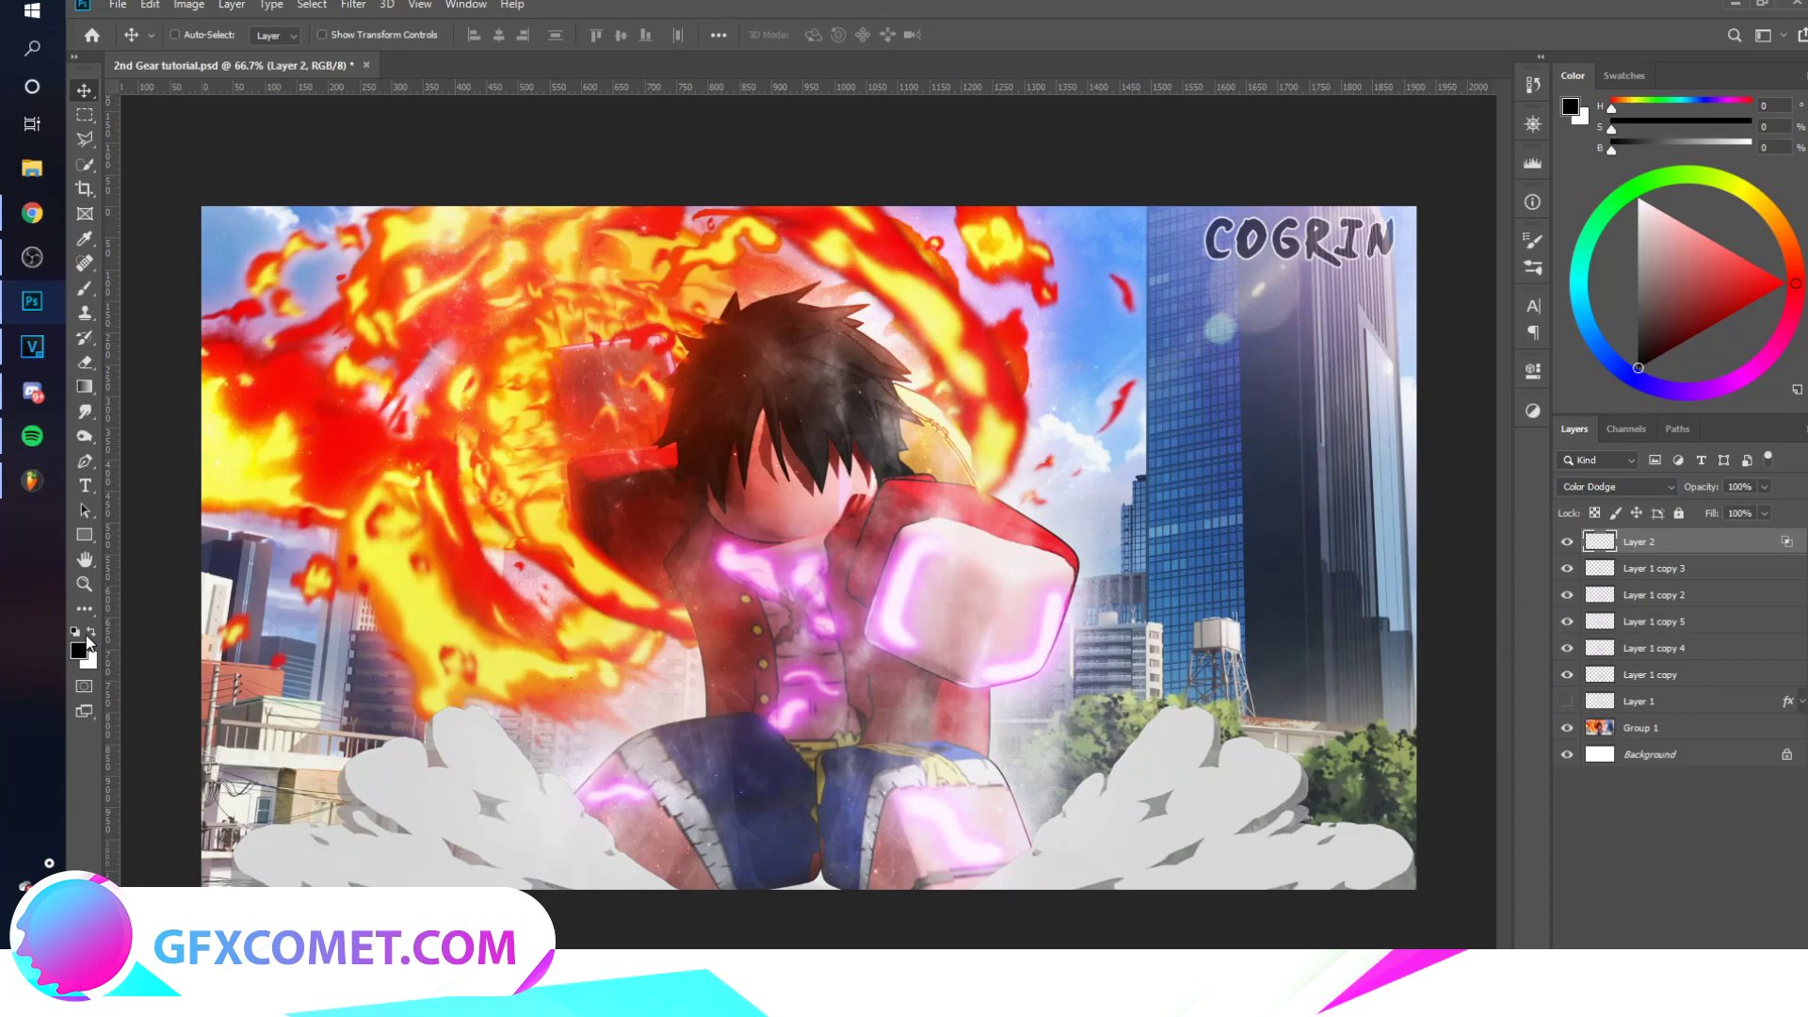
Step: Set up the Brush tool with white as the foreground color and enlarge the brush to 80 px
click(93, 628)
click(83, 289)
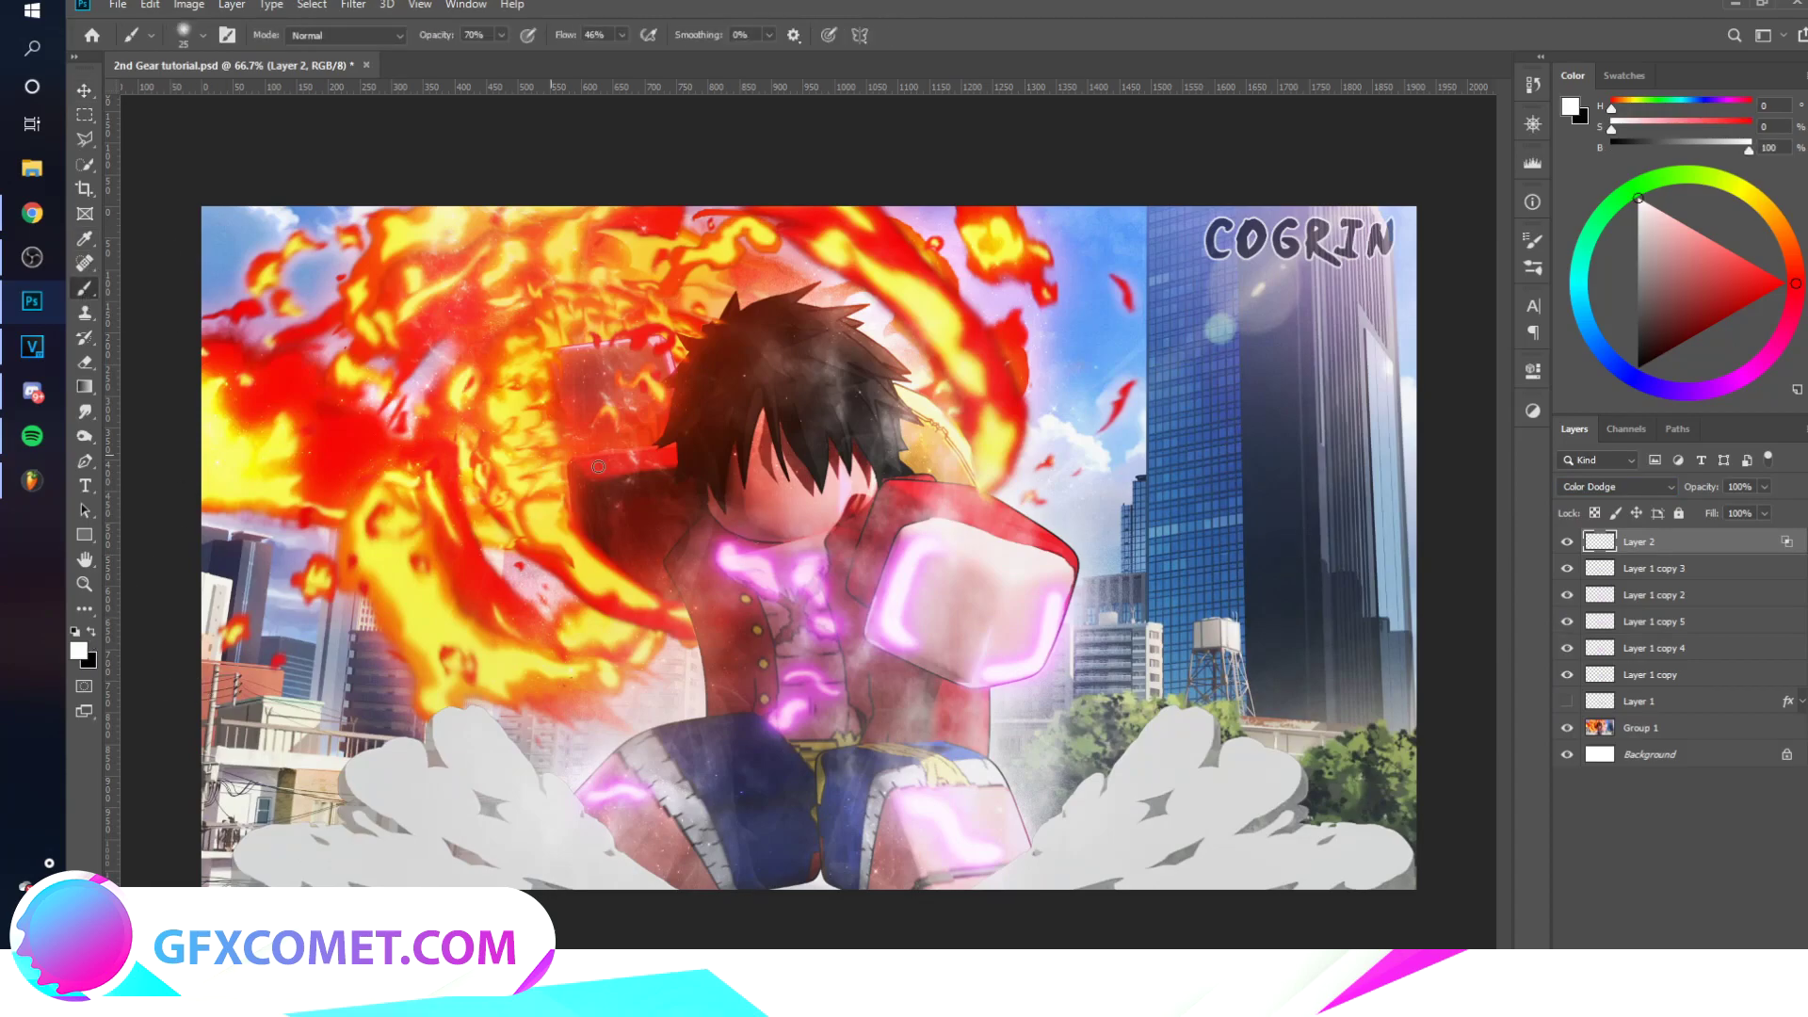
key(ctrl+plus)
key(bracketright)
key(bracketright)
key(bracketright)
key(bracketright)
key(bracketright)
key(bracketright)
key(bracketright)
key(bracketright)
key(bracketright)
key(bracketright)
key(bracketright)
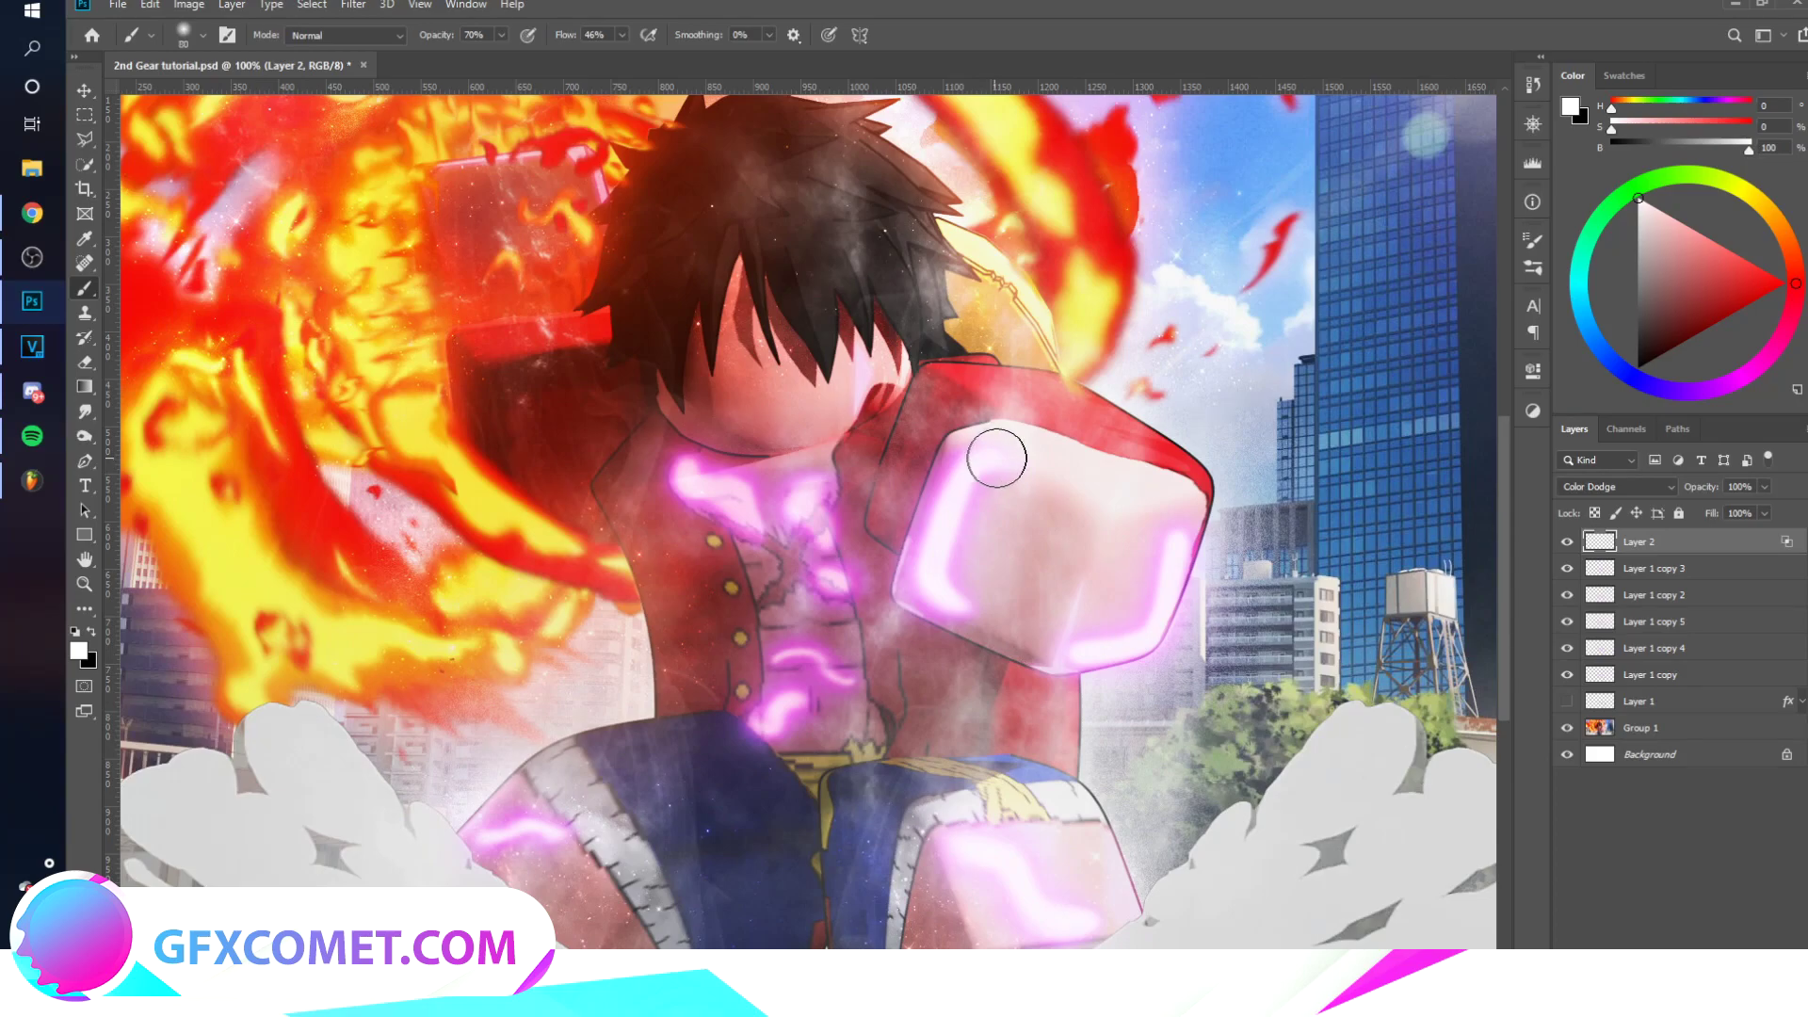
mouse_move(1008, 459)
mouse_down()
mouse_move(938, 498)
mouse_move(936, 551)
mouse_up()
key(ctrl+z)
drag(987, 456, 928, 616)
key(ctrl+z)
Step: Lower the brush opacity and flow and paint soft white highlights over the glow marks on the chest and fist
drag(440, 38, 426, 47)
drag(575, 39, 538, 51)
key(2)
drag(685, 470, 744, 515)
mouse_move(946, 587)
mouse_down()
mouse_move(1029, 596)
mouse_move(1032, 475)
mouse_move(998, 460)
mouse_up()
drag(1042, 657, 1190, 546)
Step: Paint a soft white highlight over the torso's glow marks and save the document
scroll(1096, 684, down, 2)
drag(786, 605, 799, 386)
key(v)
key(ctrl+minus)
key(ctrl+s)
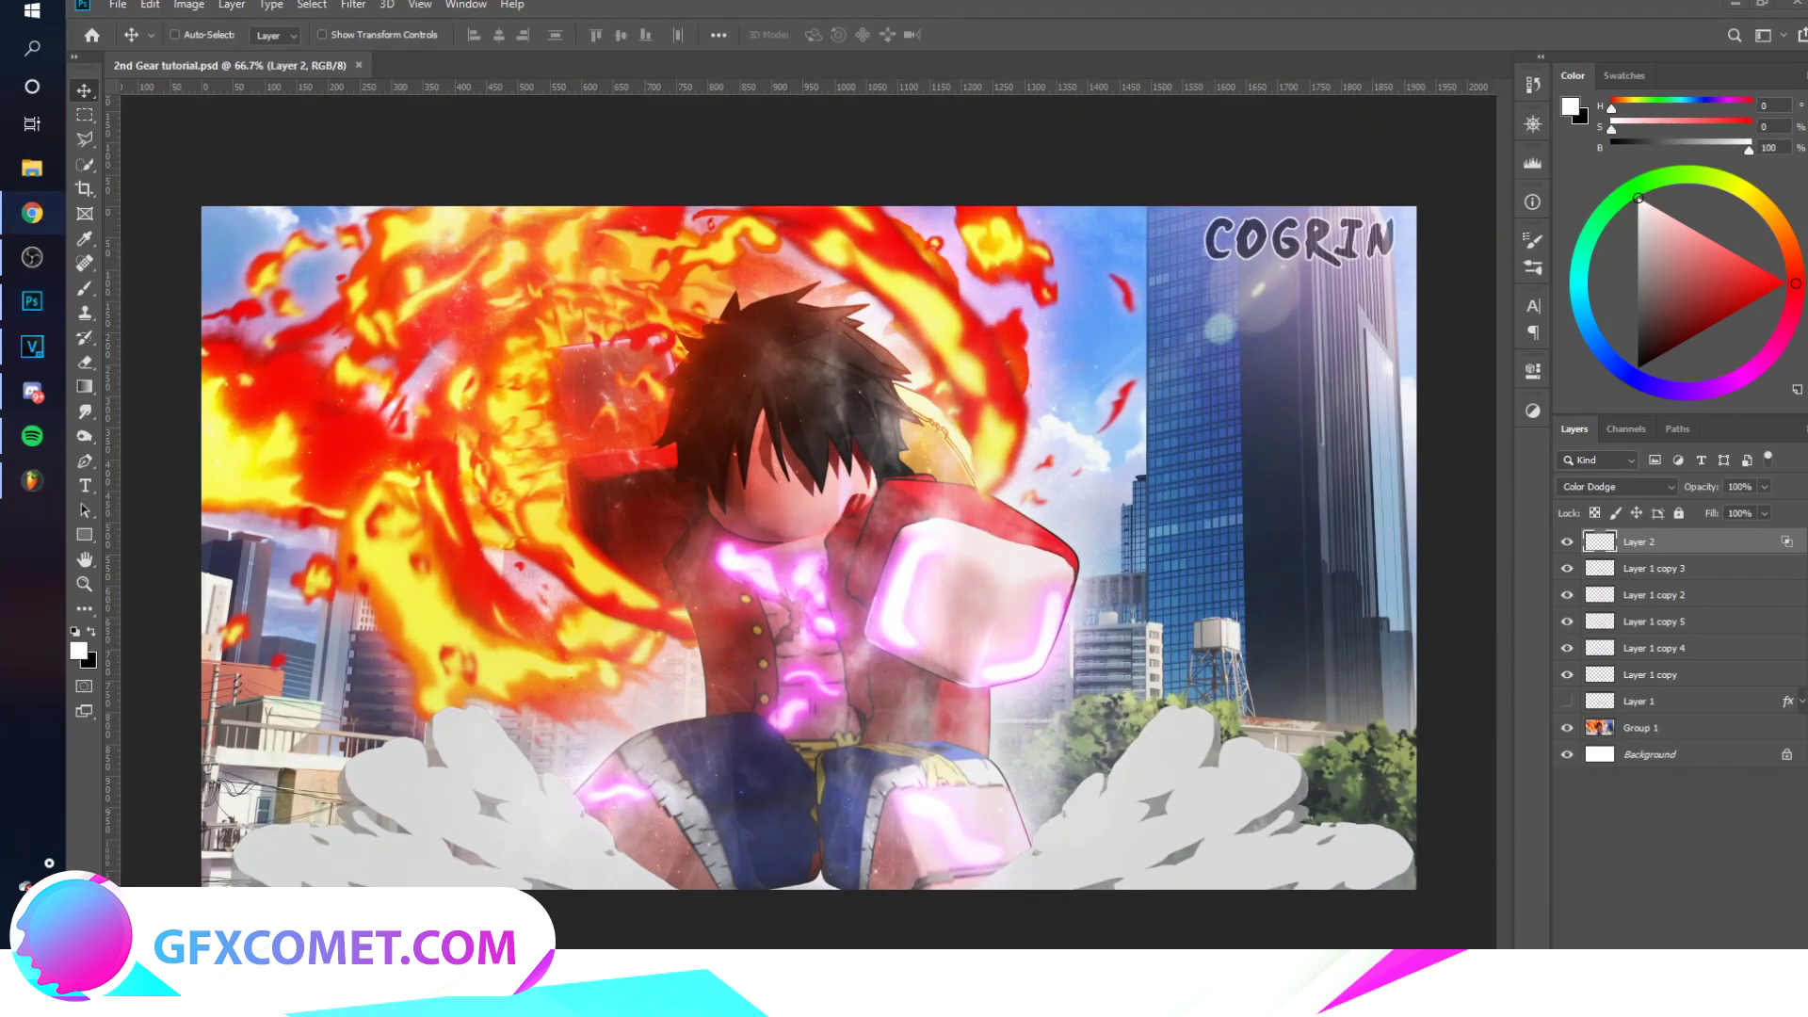
Step: Compare the artwork with and without the Color Dodge layer, then group all layers above the Background
click(1106, 695)
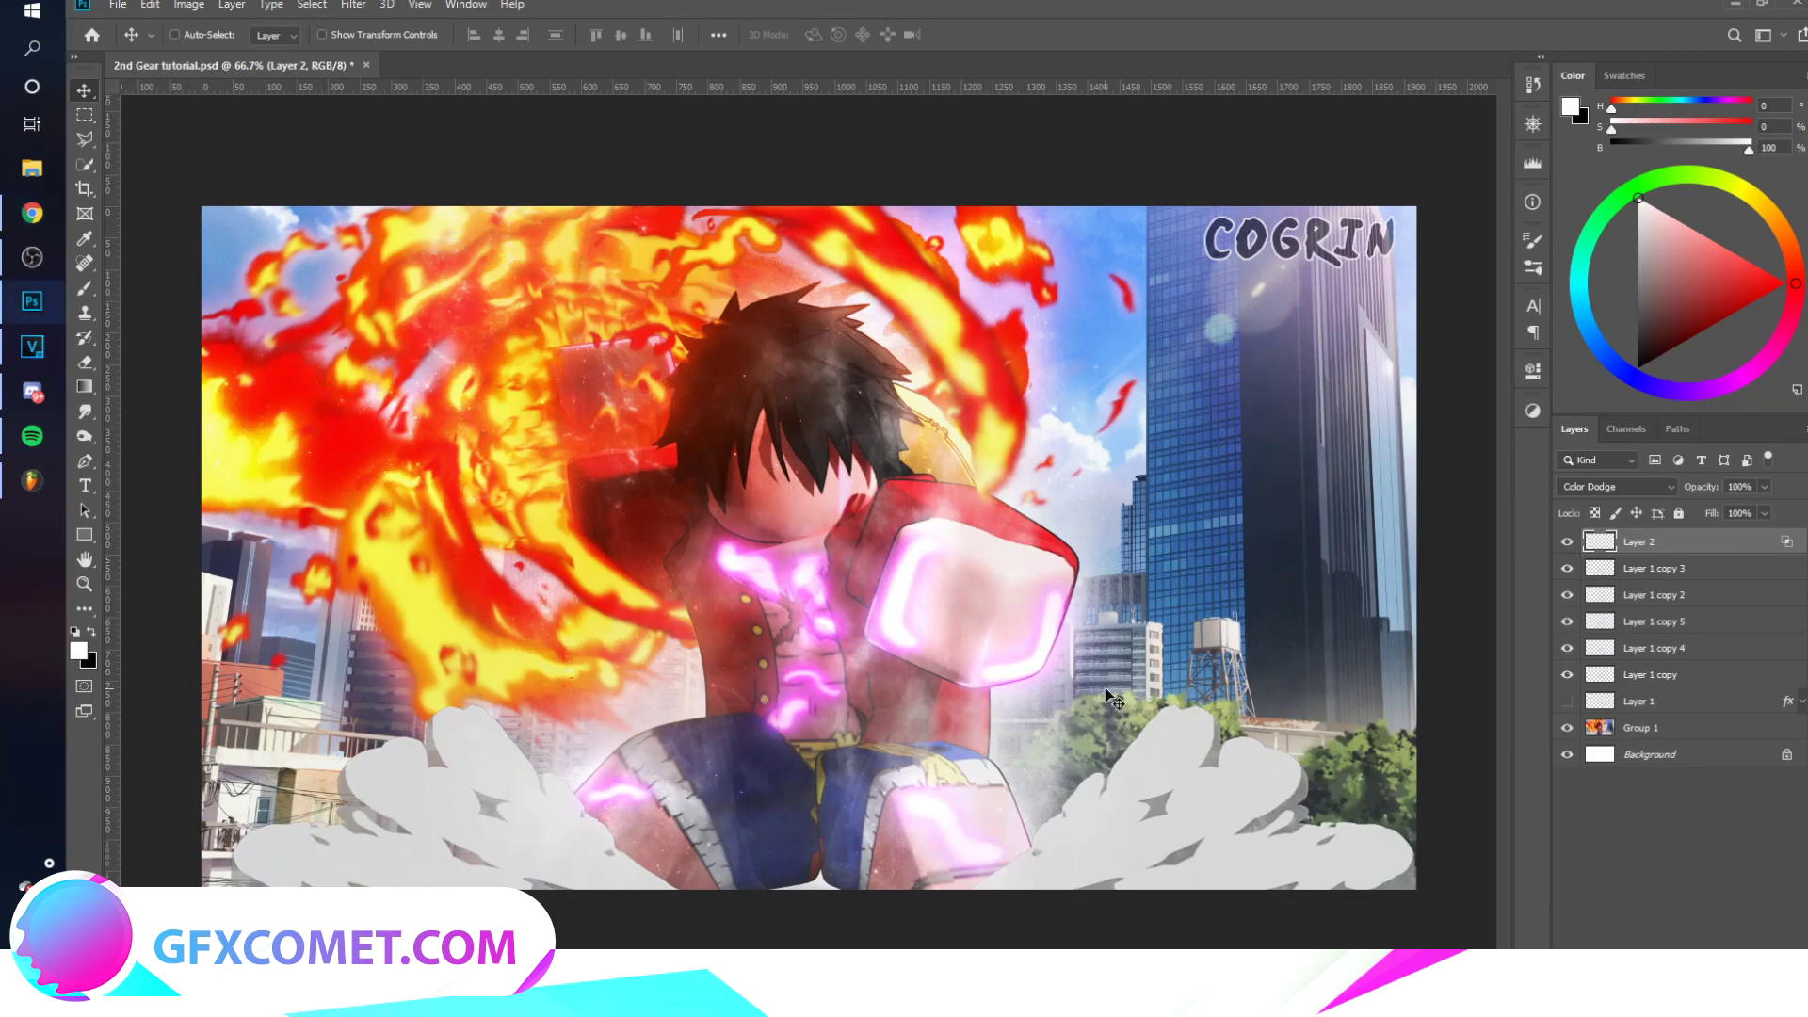
click(1566, 543)
click(1566, 542)
shift+click(1679, 734)
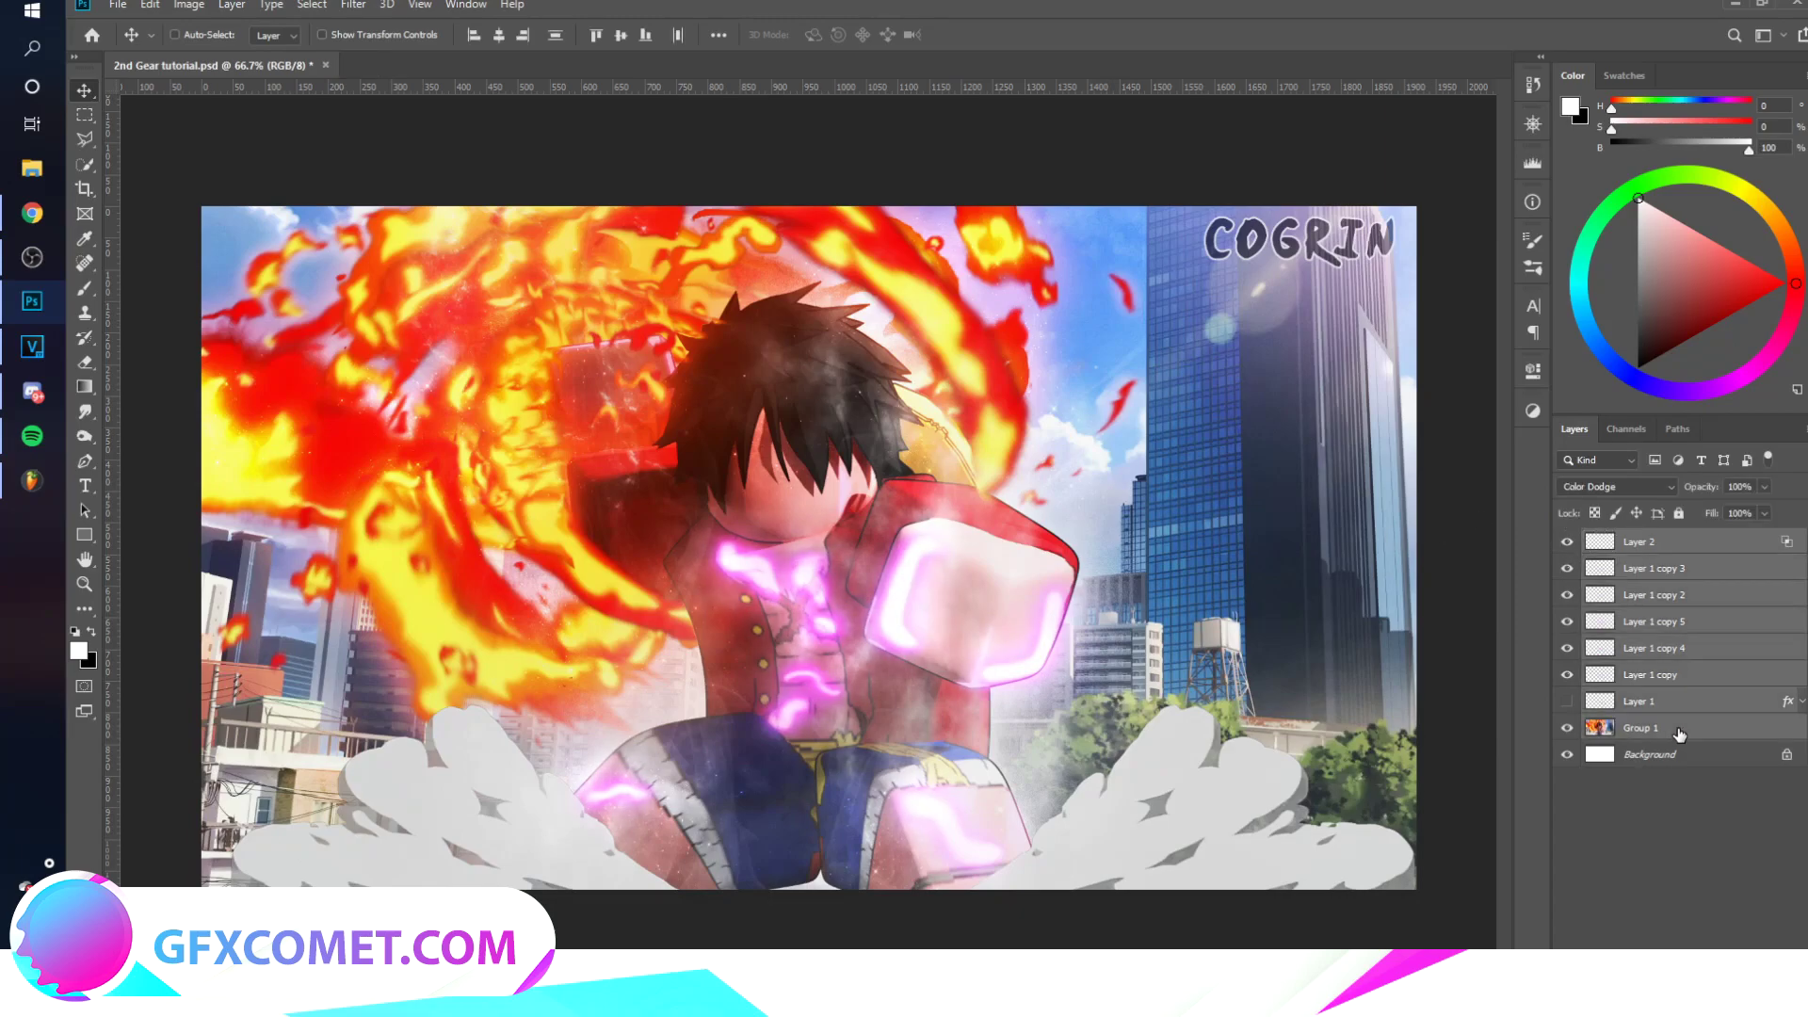
key(ctrl+g)
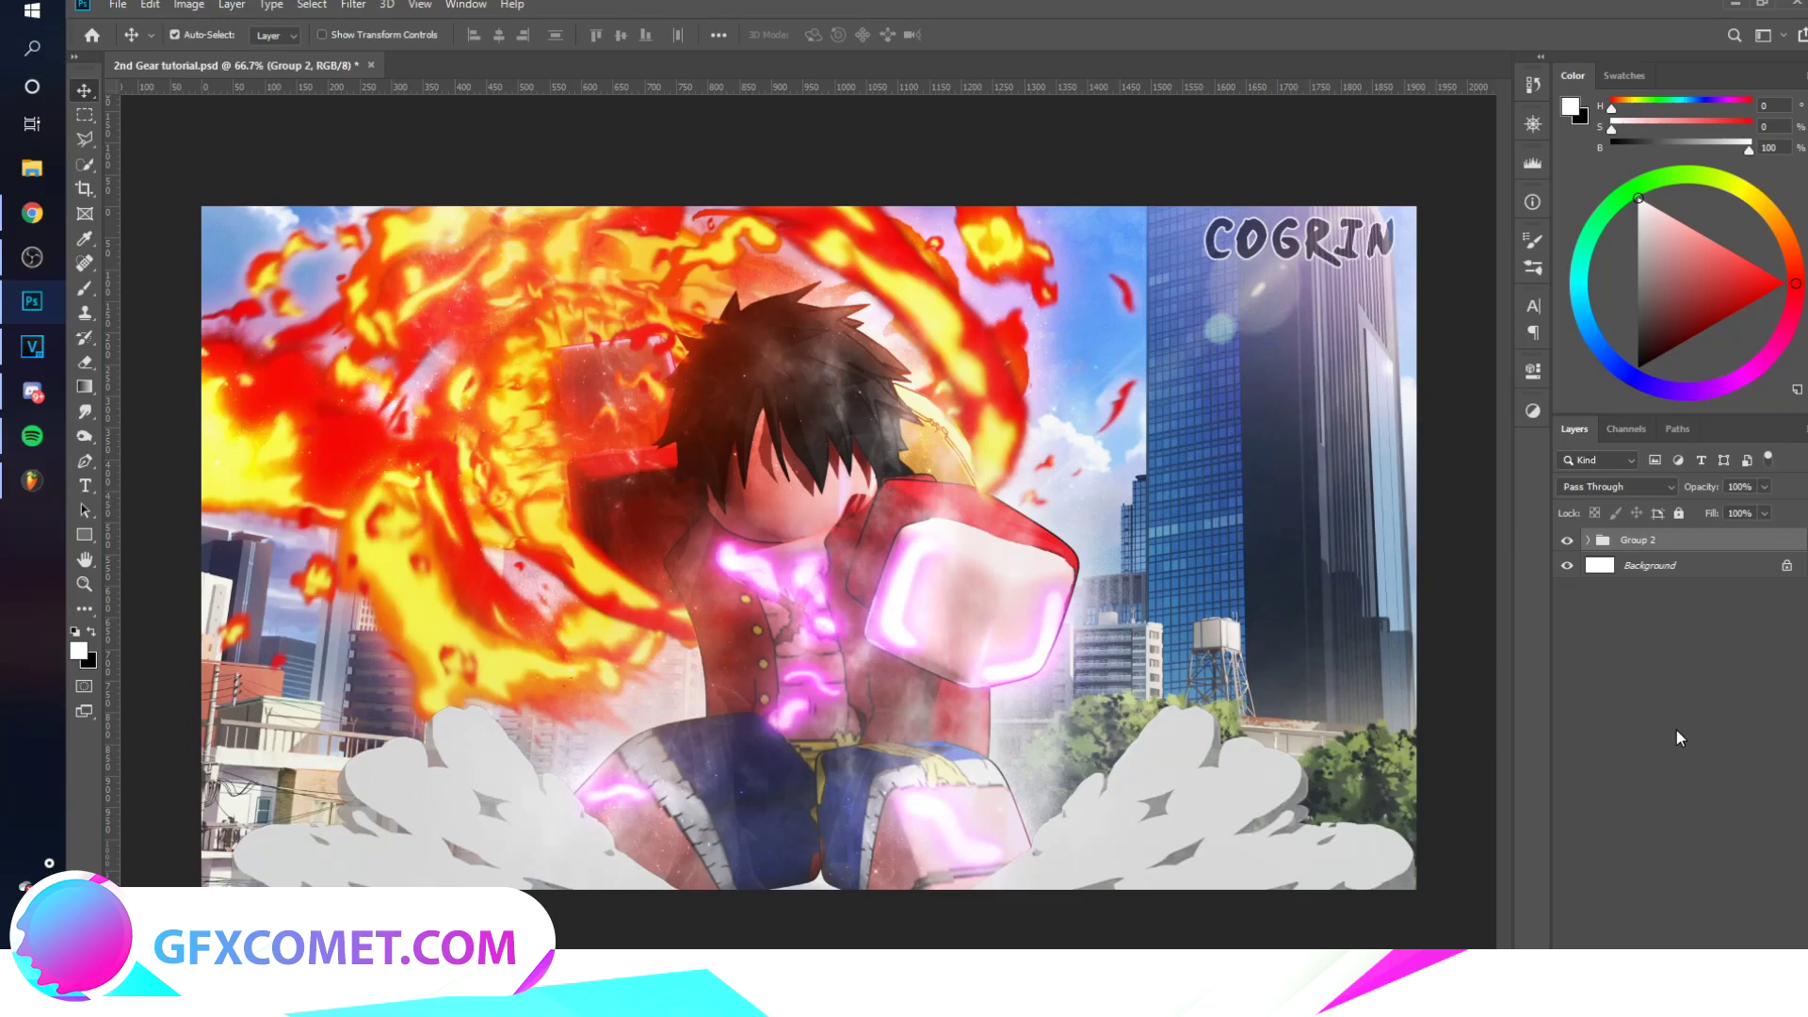
Step: Make a merged single-layer duplicate of Group 2 with the original group hidden, and select the entire canvas
key(ctrl+j)
click(1565, 564)
key(ctrl+e)
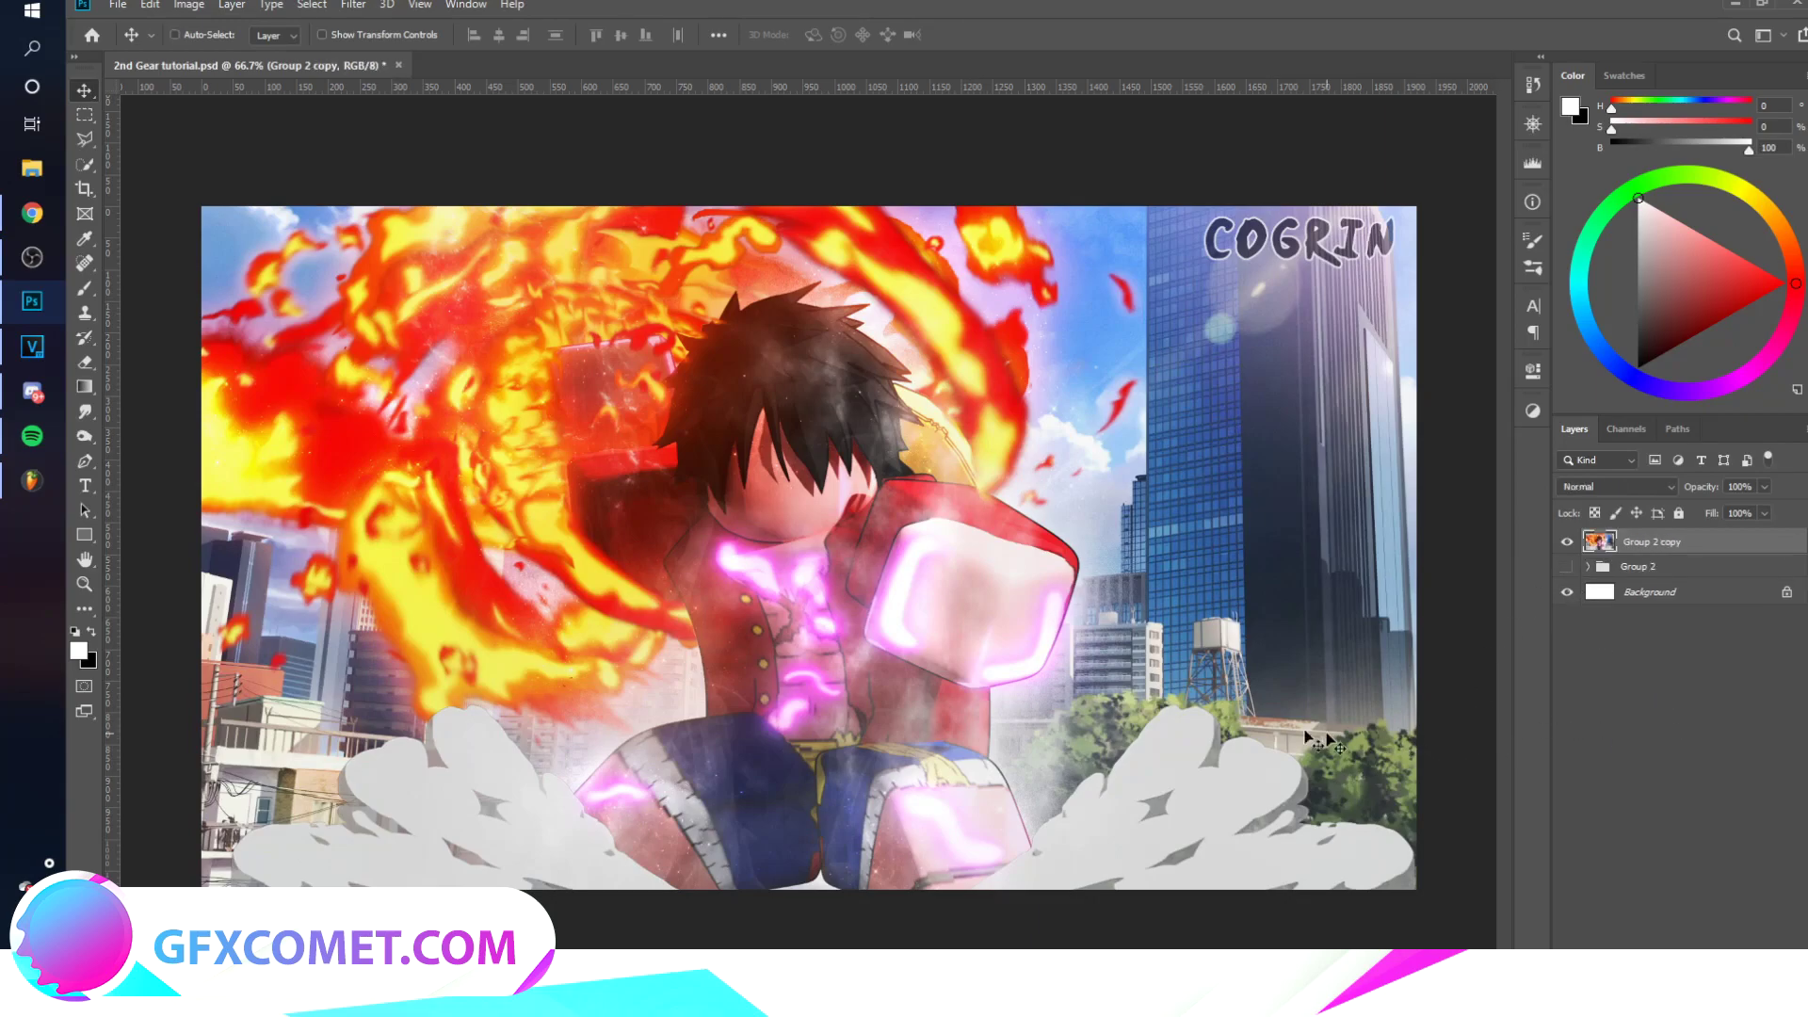
key(ctrl+a)
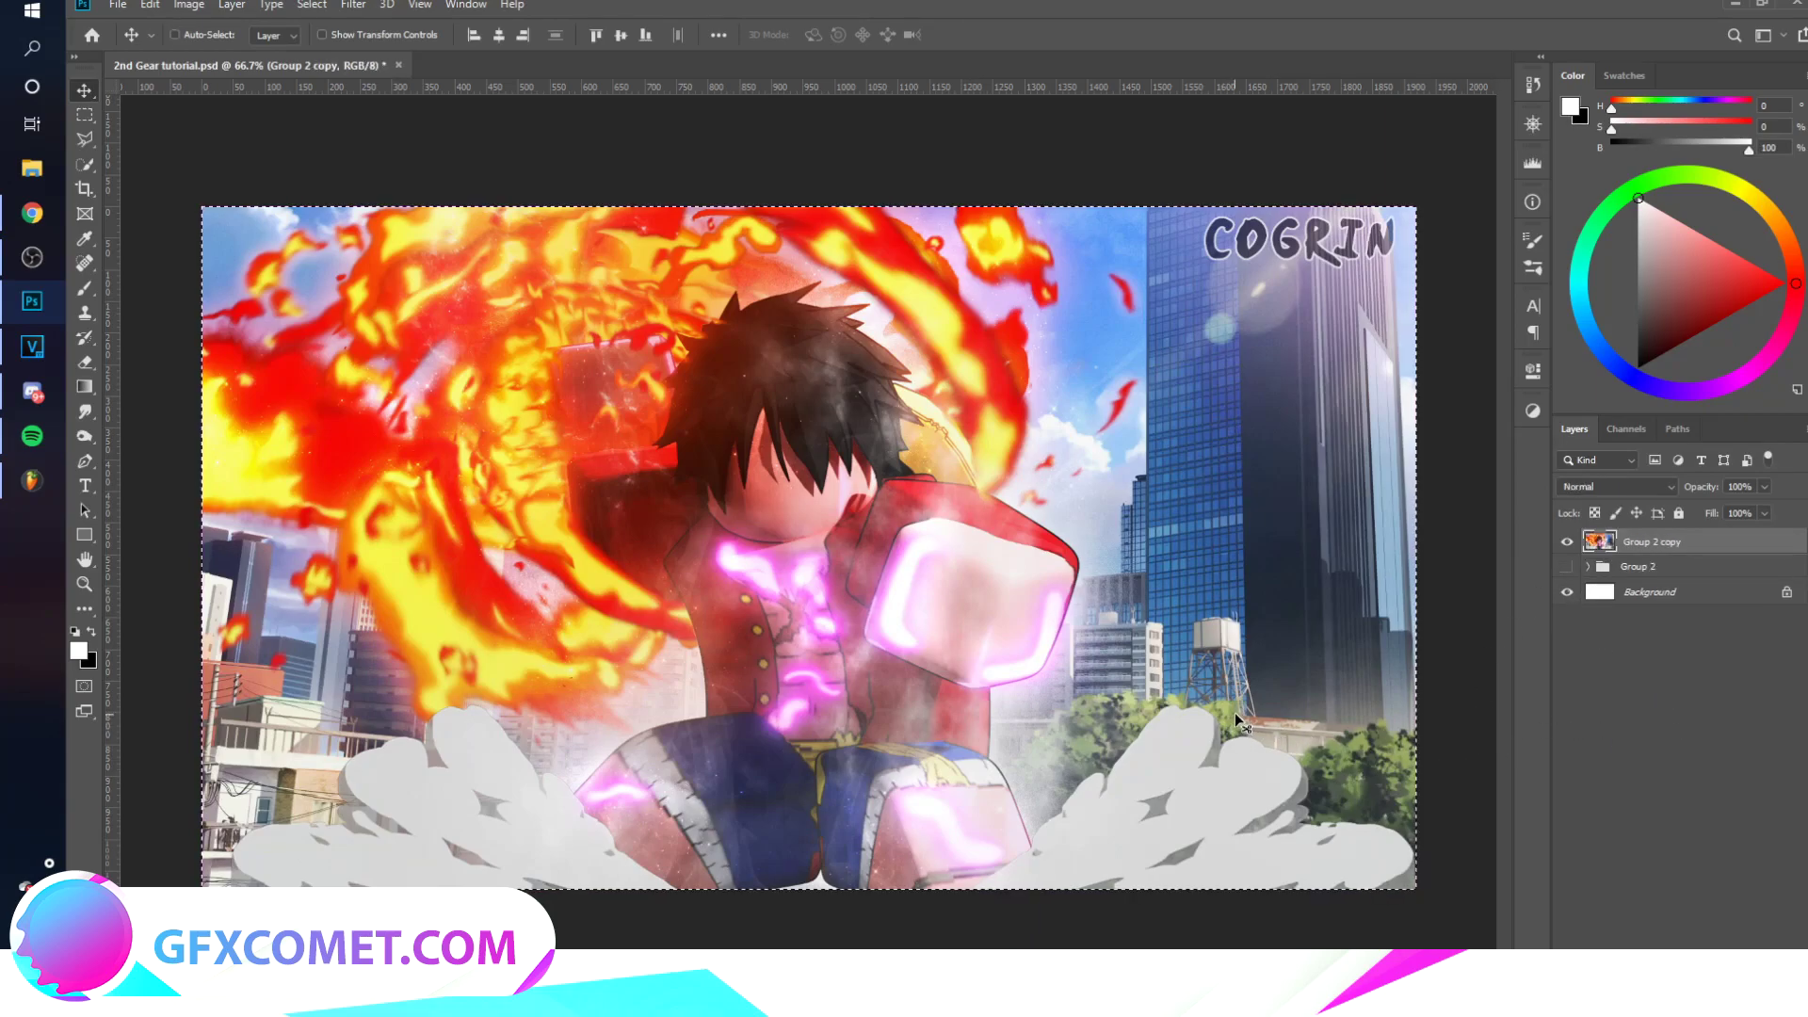
Step: Paste a merged copy of the whole canvas as a new layer above Group 2 copy
key(ctrl+shift+c)
key(ctrl+v)
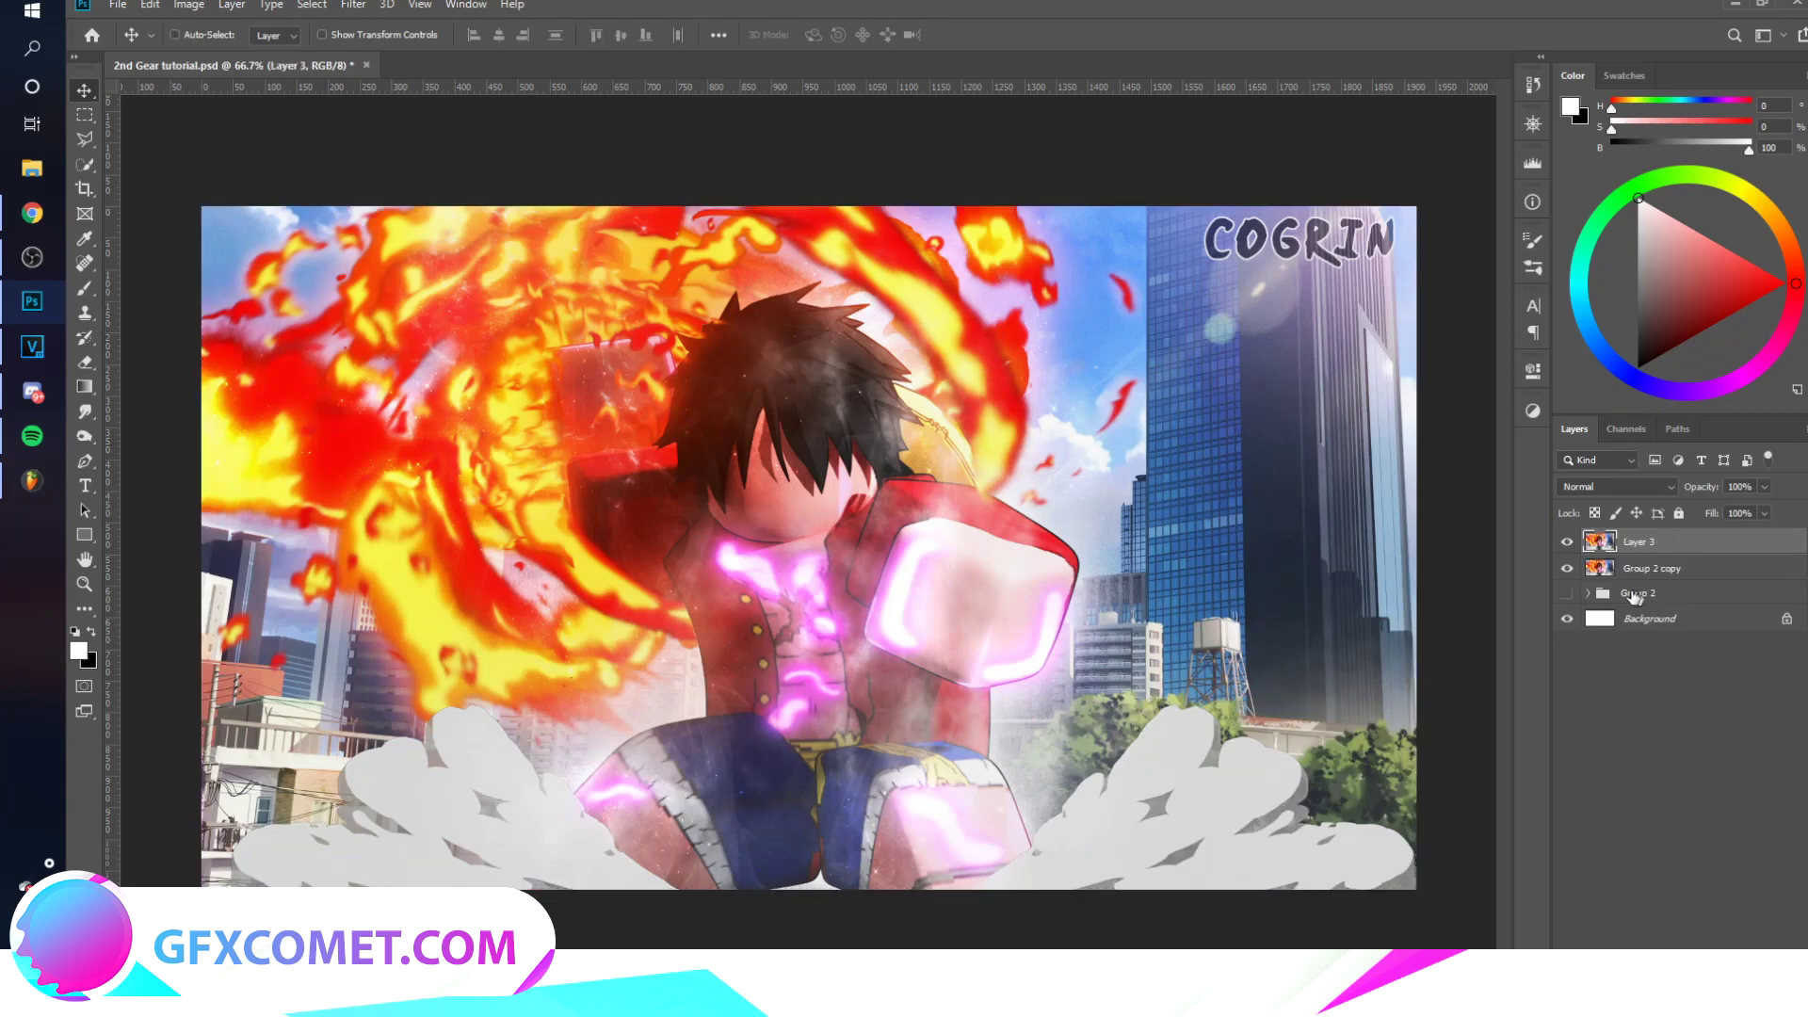
Step: Check that Layer 3 and Group 2 copy are separate duplicates by shifting and hiding each, undoing the moves
drag(1254, 527, 1247, 625)
key(ctrl+z)
click(1567, 541)
click(1567, 568)
click(1567, 568)
click(1624, 569)
drag(1352, 554, 1406, 516)
key(ctrl+z)
click(1637, 546)
click(1567, 542)
Step: Apply a Gaussian Blur with a 4.0 pixel radius to Layer 3
click(358, 7)
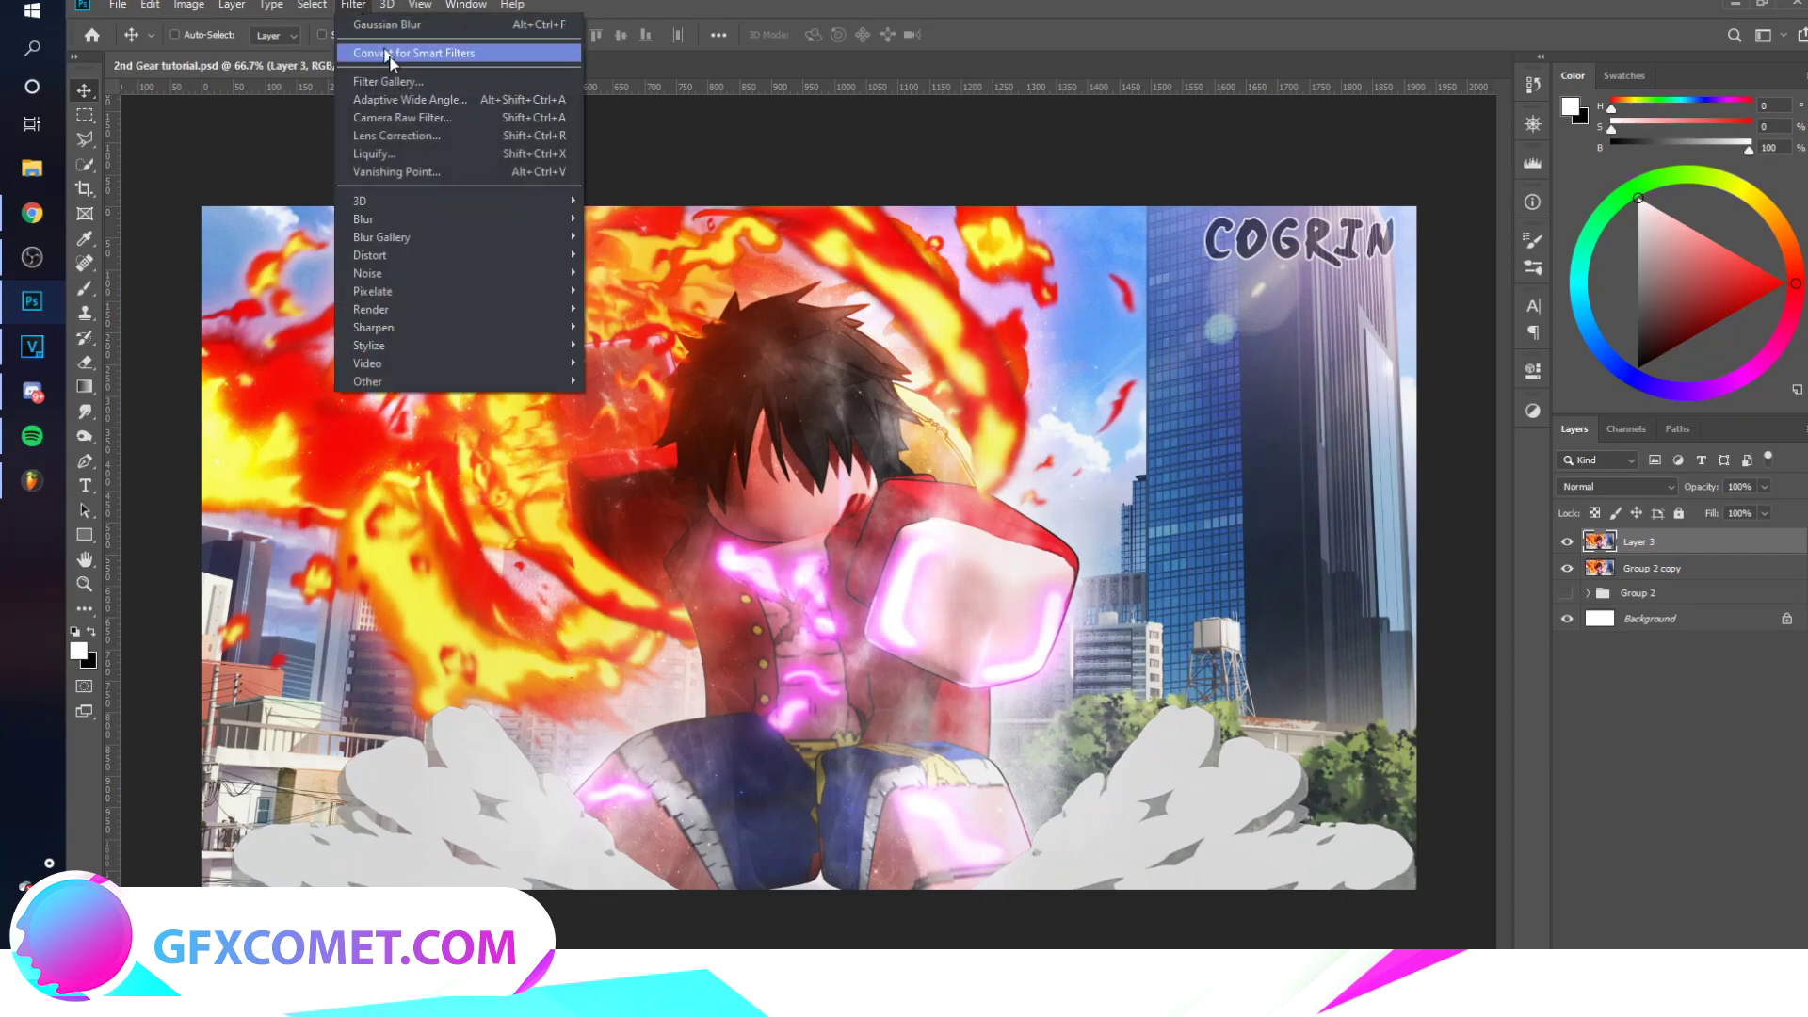
mouse_move(522, 217)
click(659, 297)
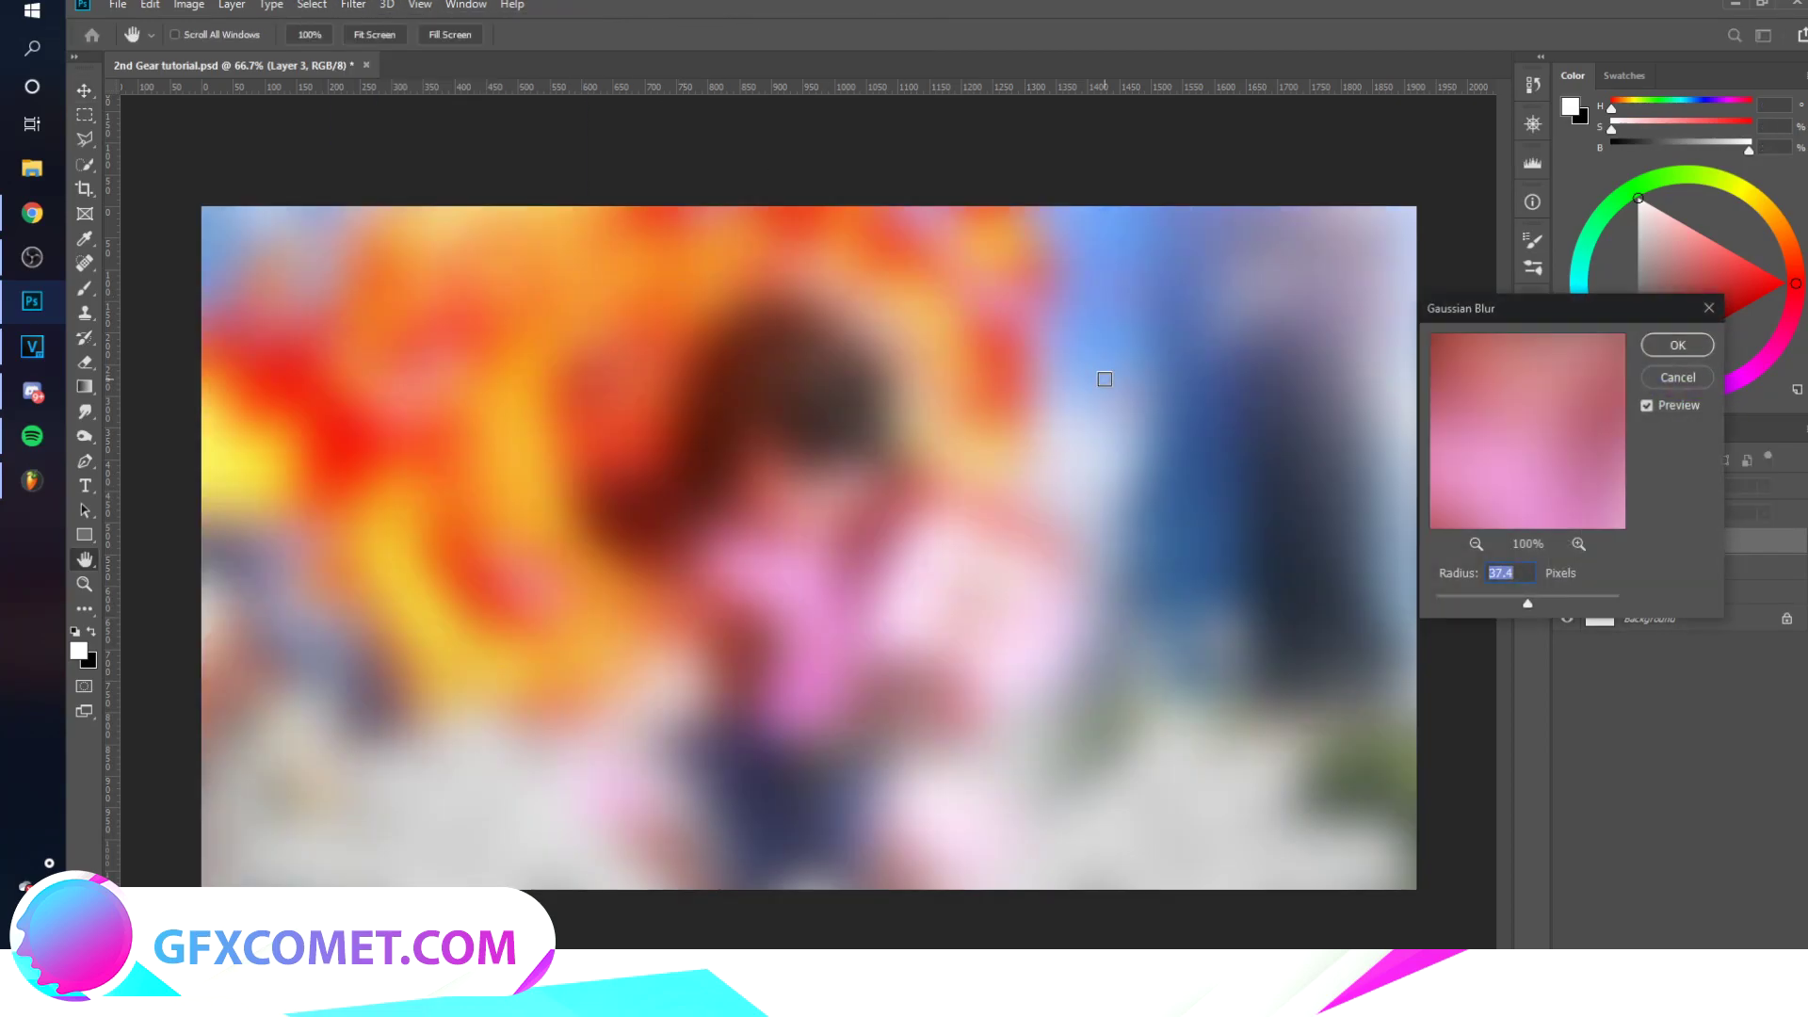
drag(1453, 597, 1478, 599)
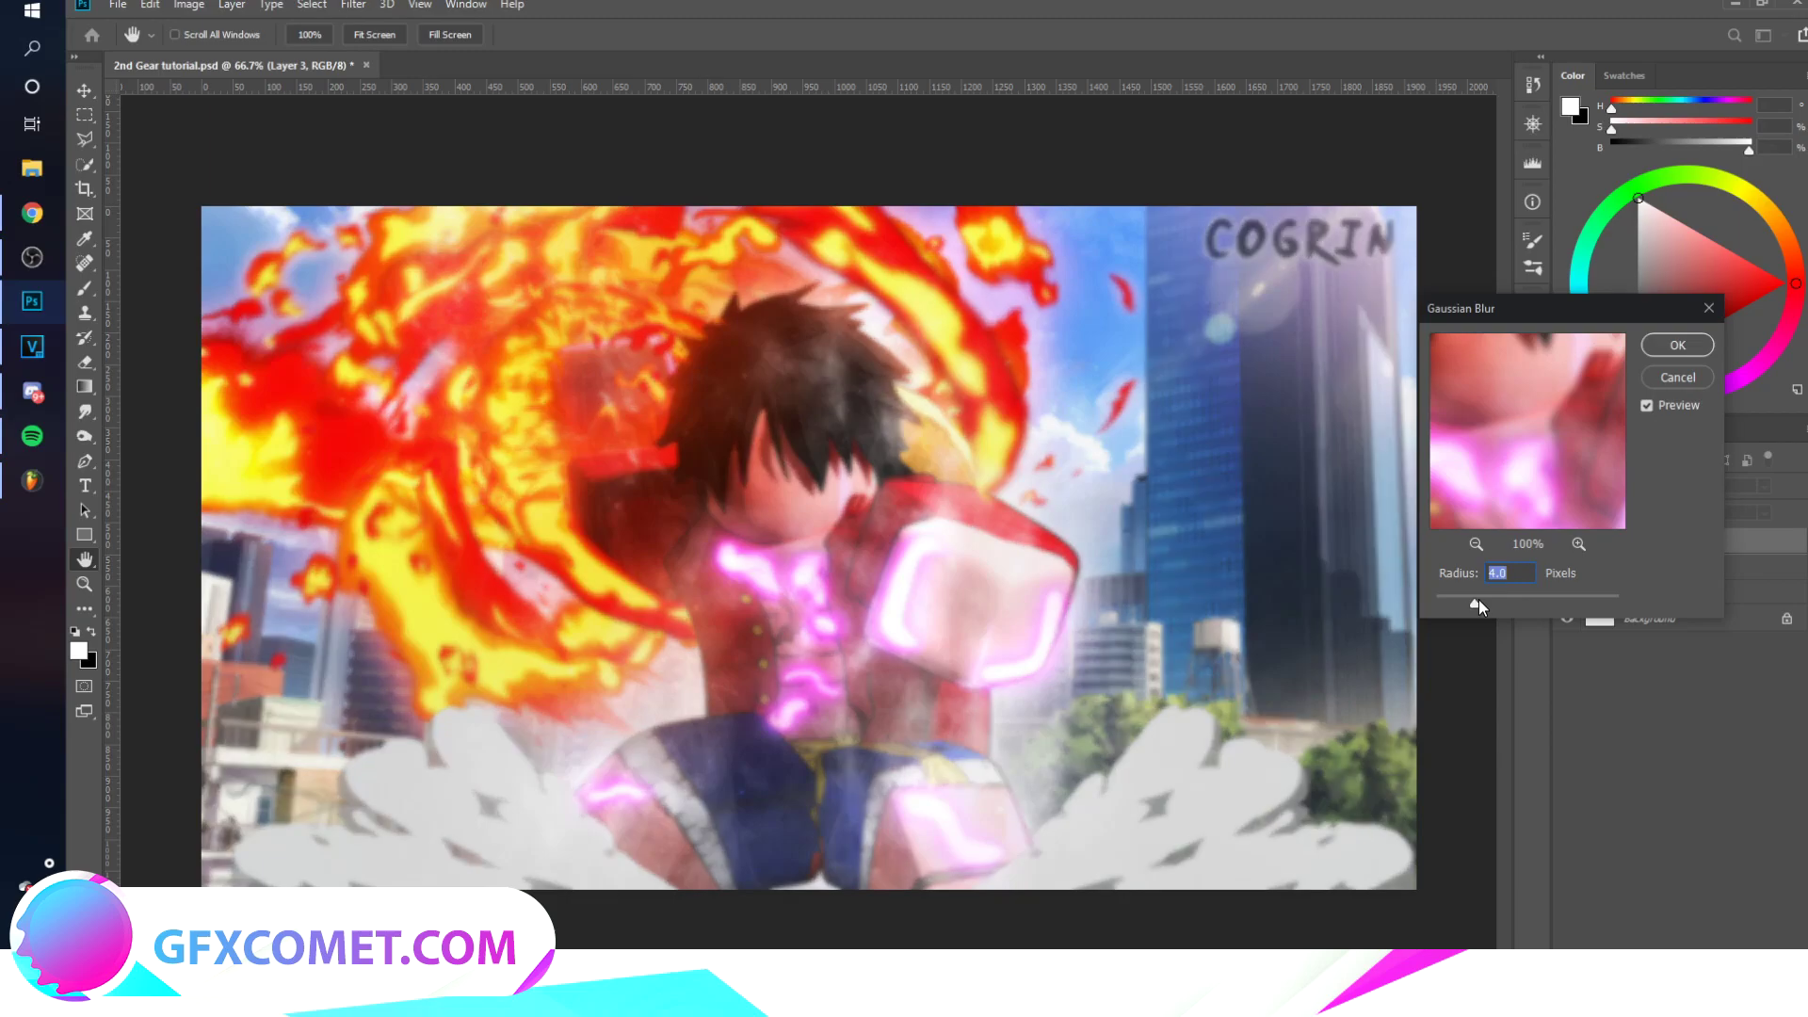
key(Return)
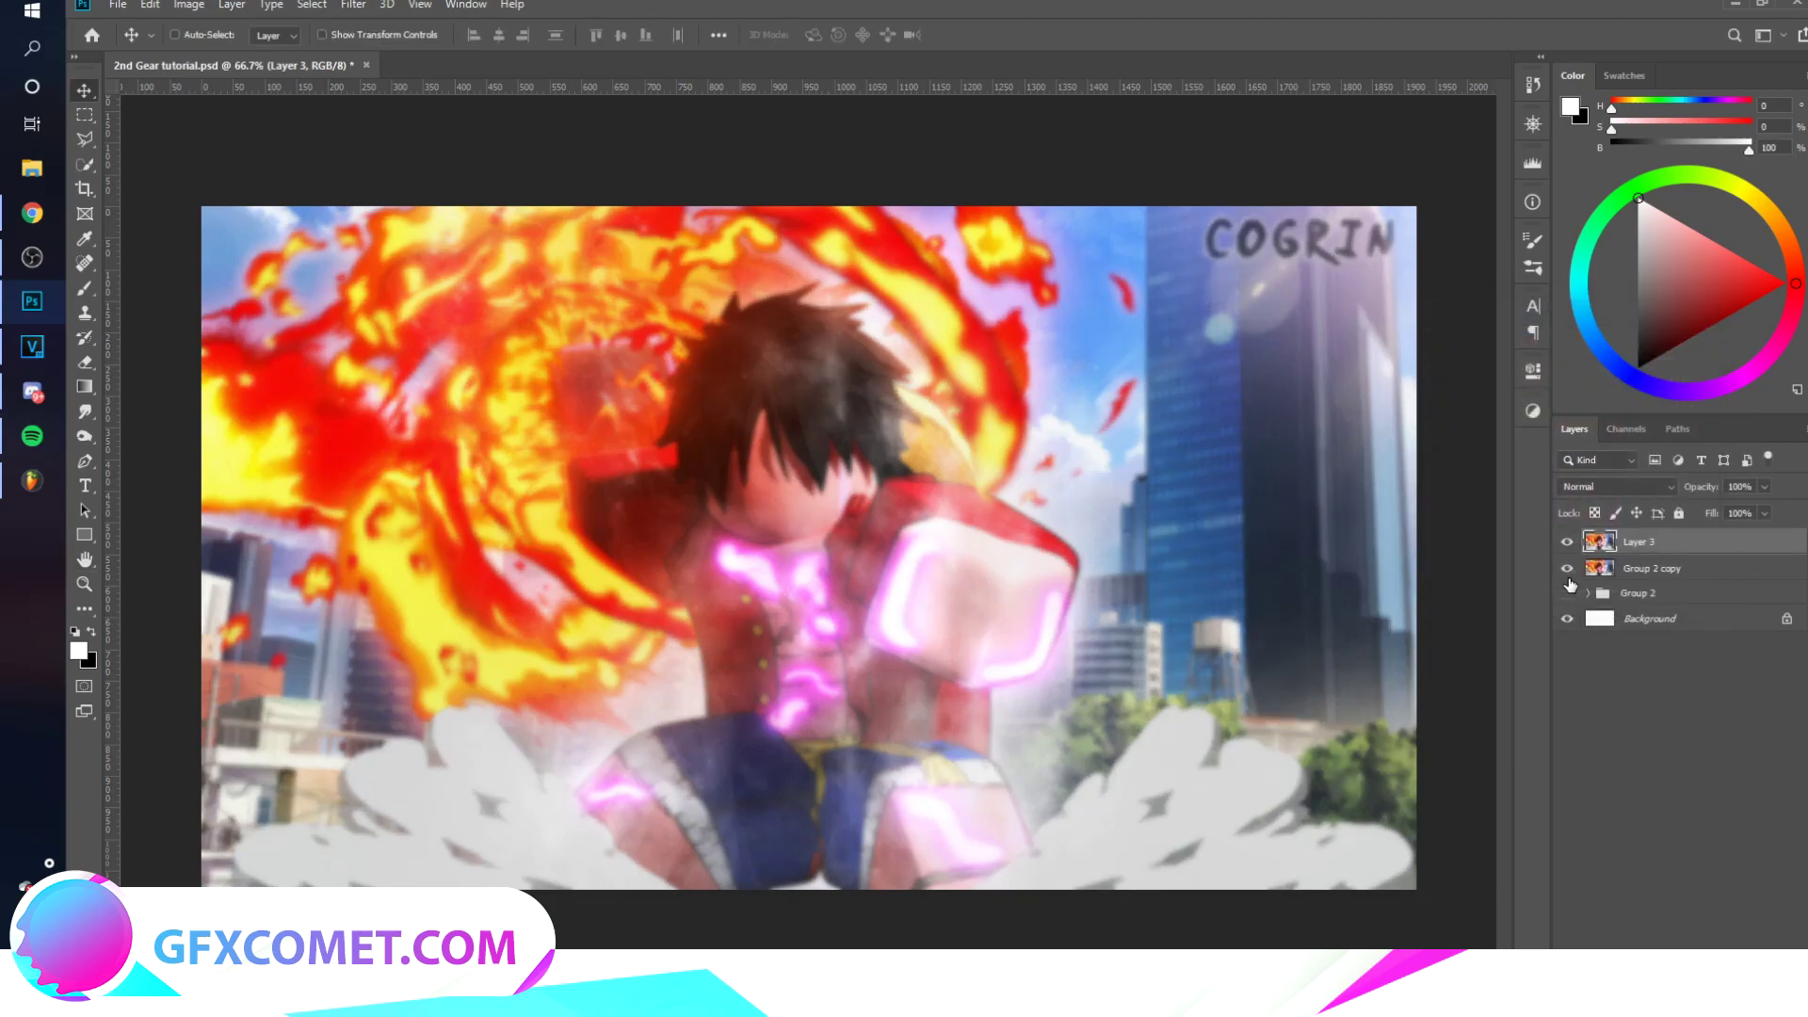
Step: Erase the blurred layer over the character's face and torso with a soft eraser of about 175 px
key(e)
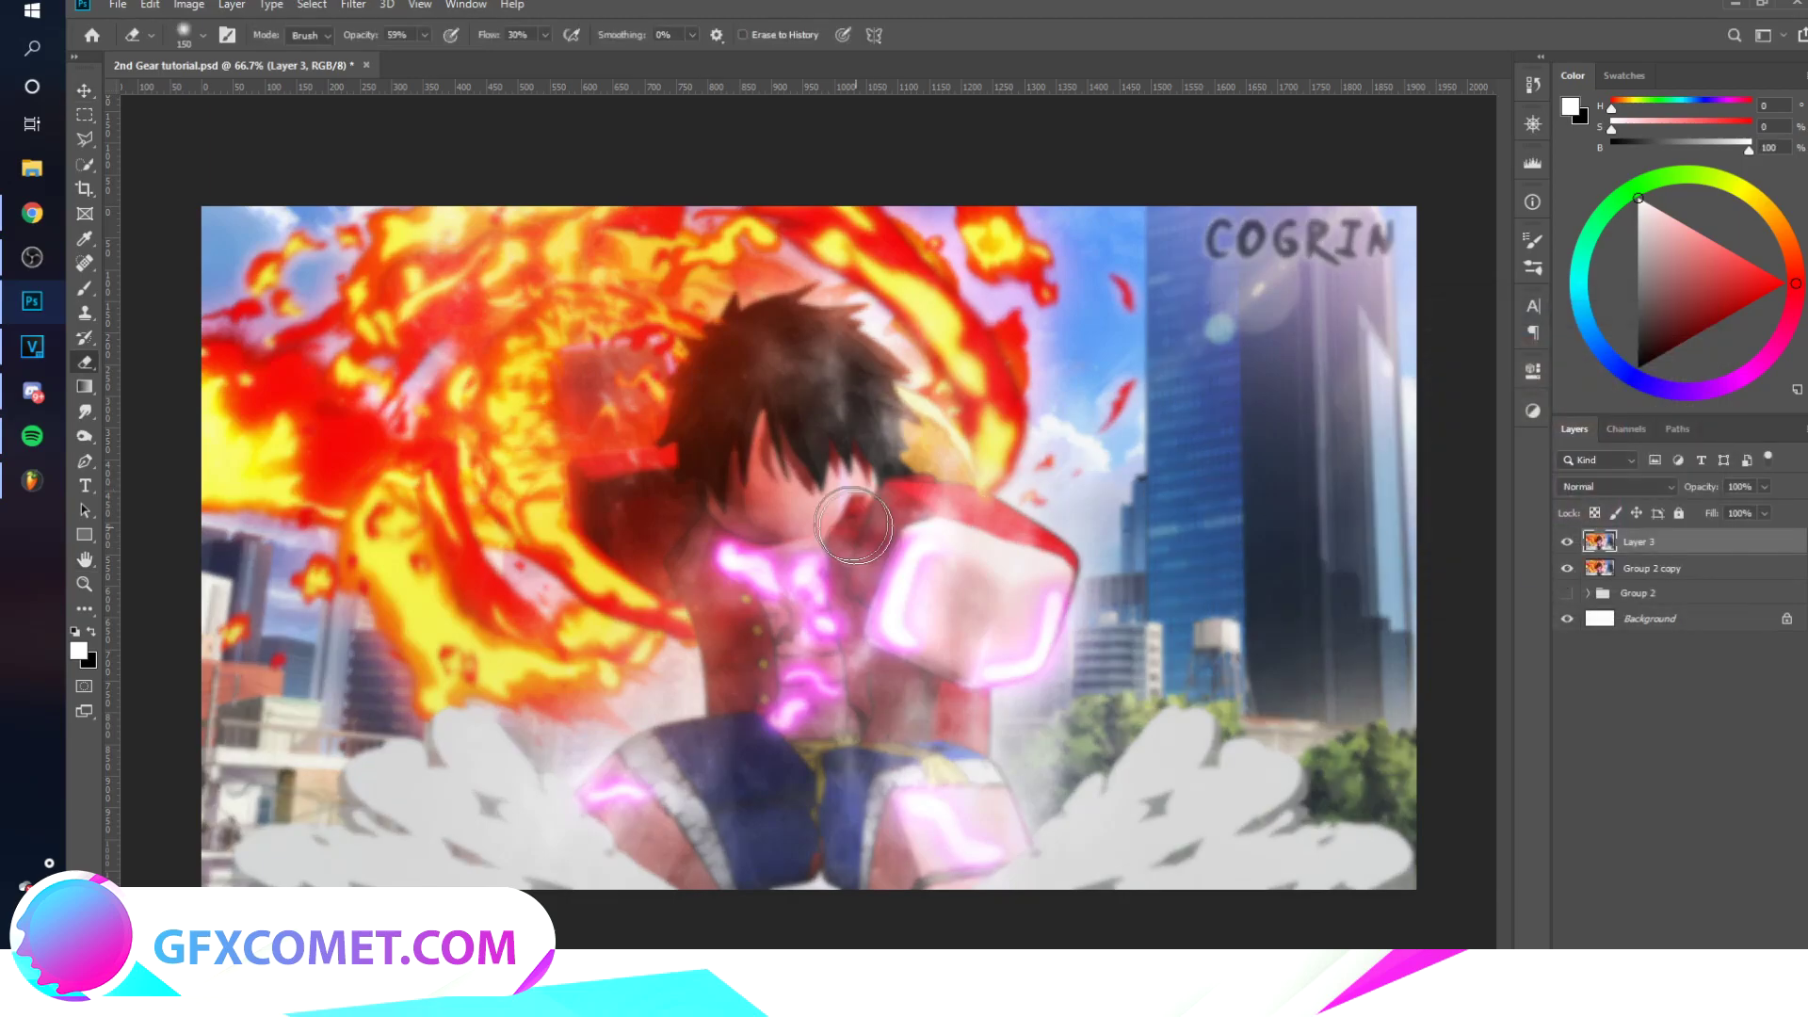
right_click(83, 364)
click(133, 365)
key([)
key([)
key(bracketright)
key(bracketright)
key(bracketright)
mouse_move(731, 516)
mouse_down()
mouse_move(773, 560)
mouse_move(808, 555)
mouse_move(828, 632)
mouse_move(699, 508)
mouse_move(648, 531)
mouse_move(663, 483)
mouse_up()
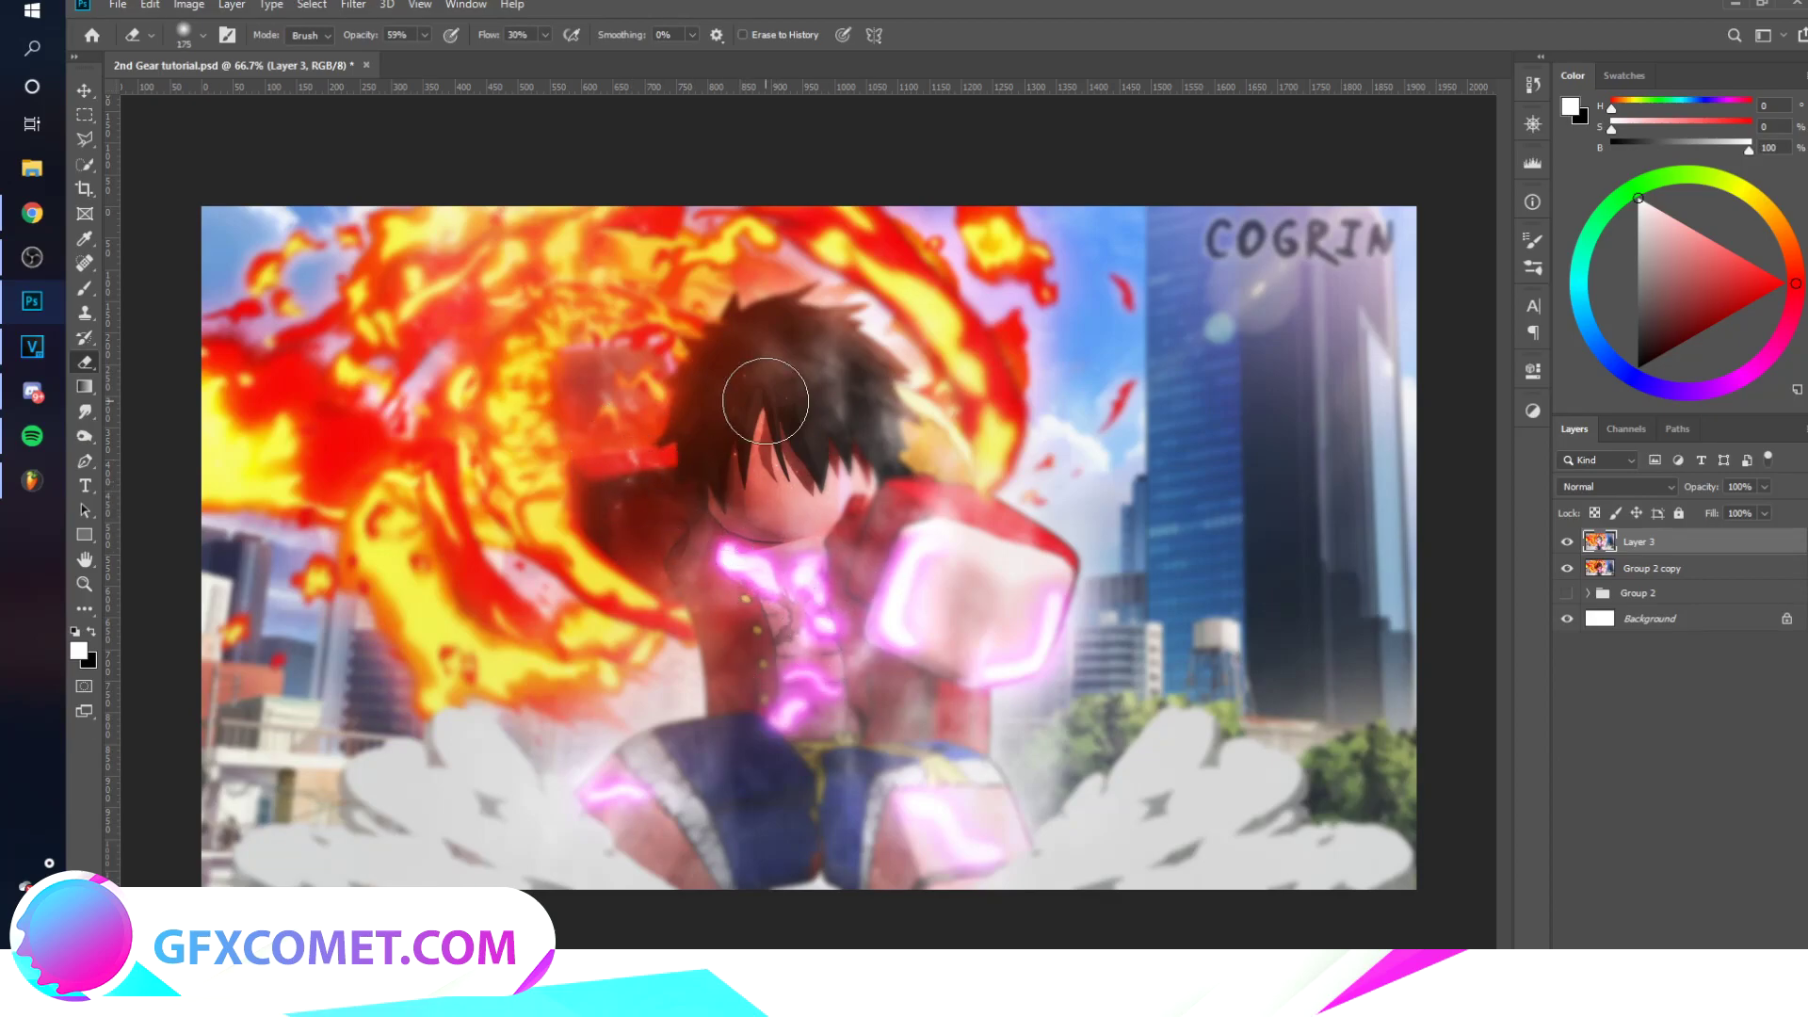
Step: Erase the remaining blur over the character's hair, hat, arm and legs with 200 px and 150 px eraser sizes
key(bracketright)
key(bracketright)
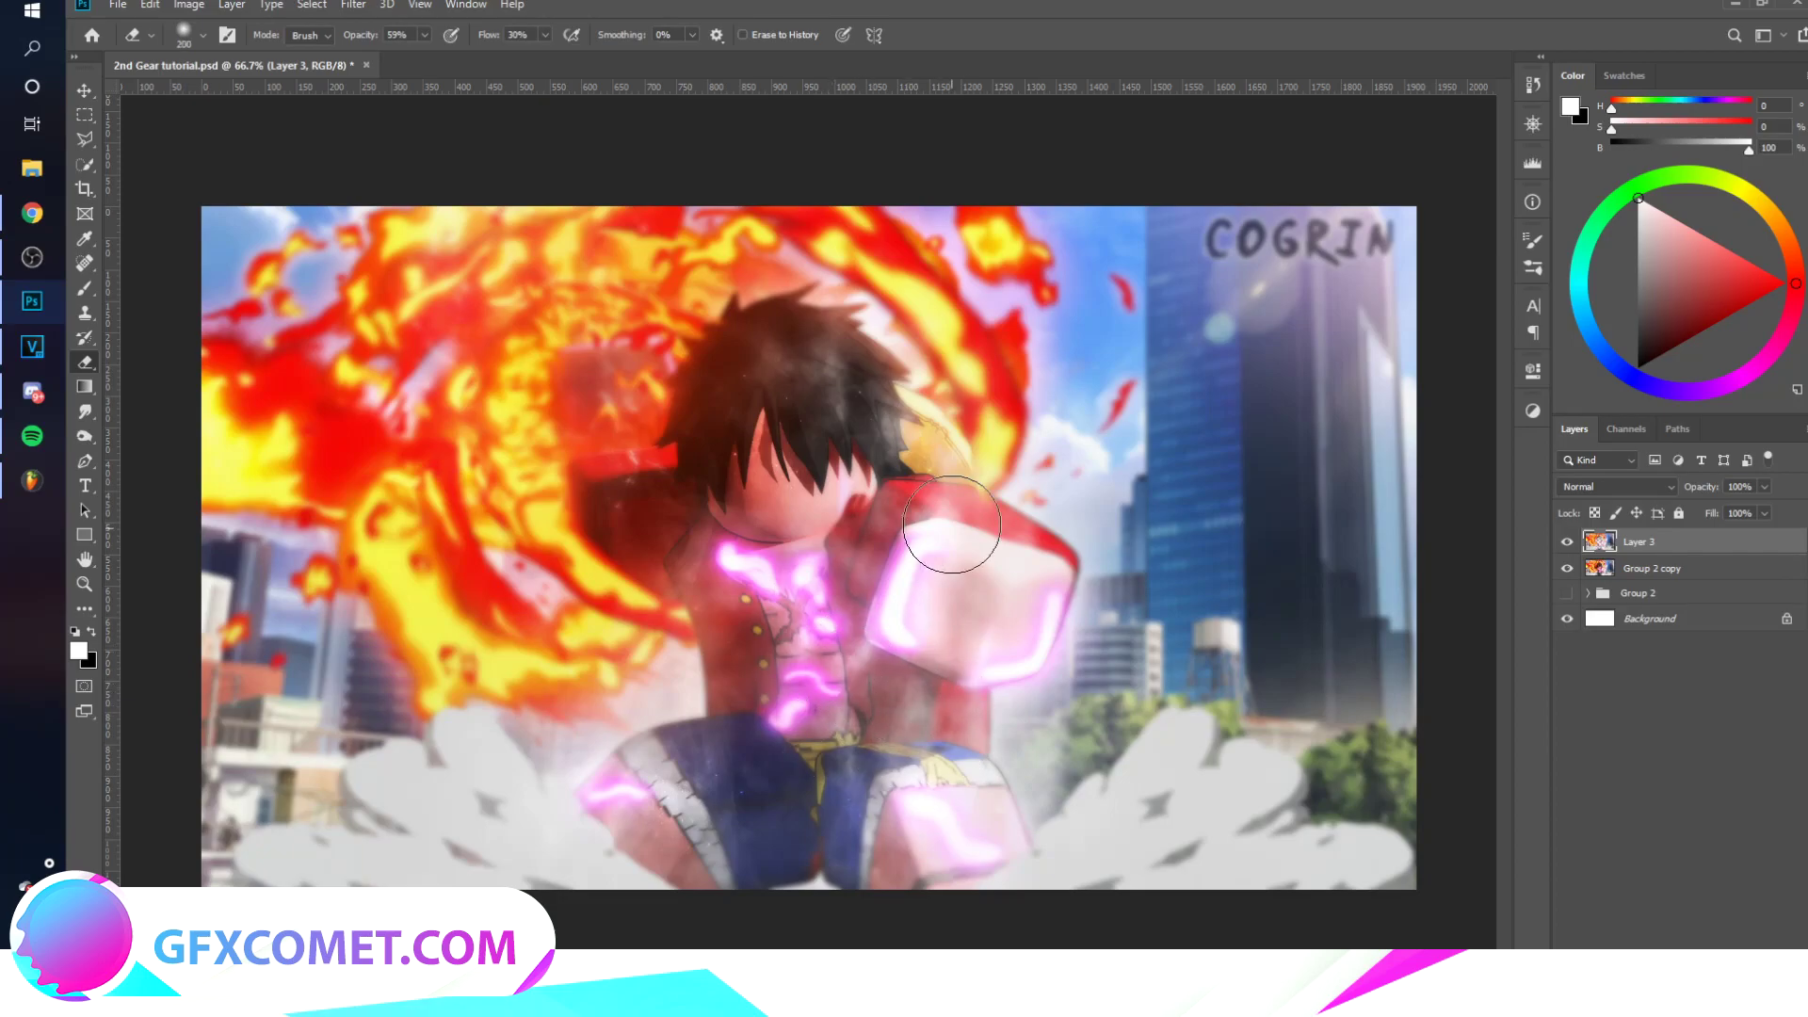
key(bracketleft)
key(bracketleft)
key(bracketleft)
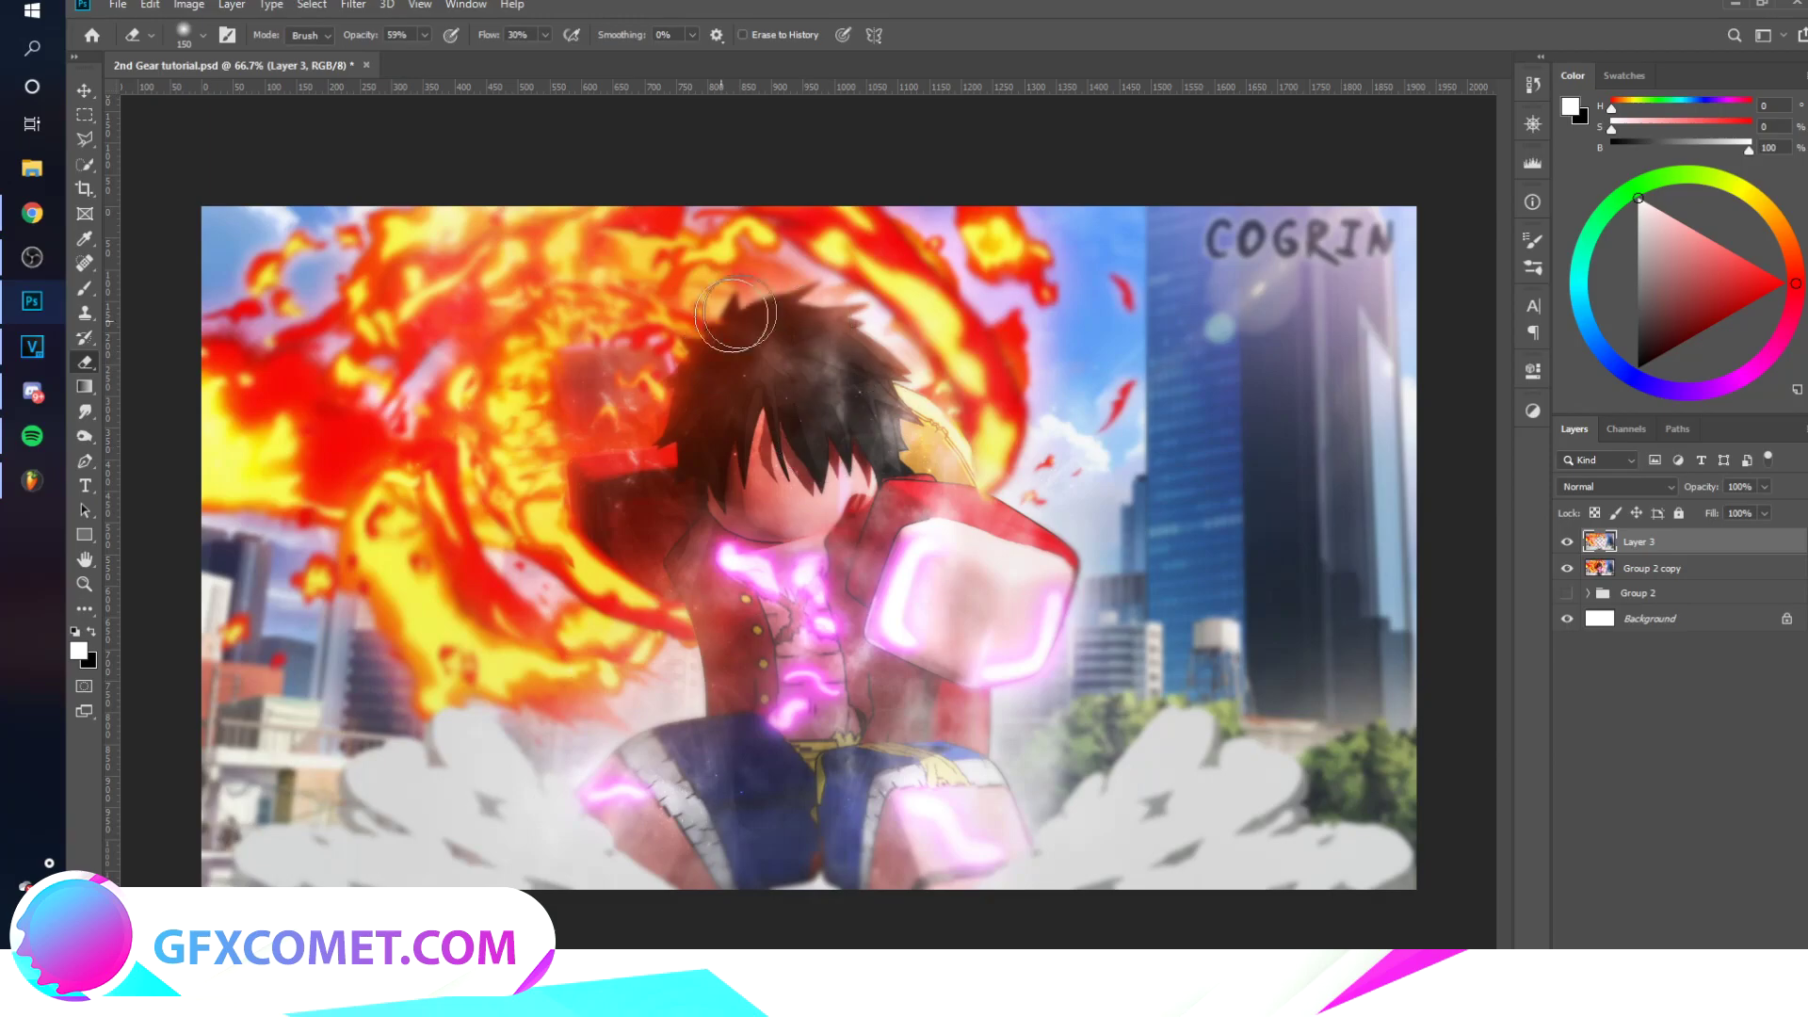
key(v)
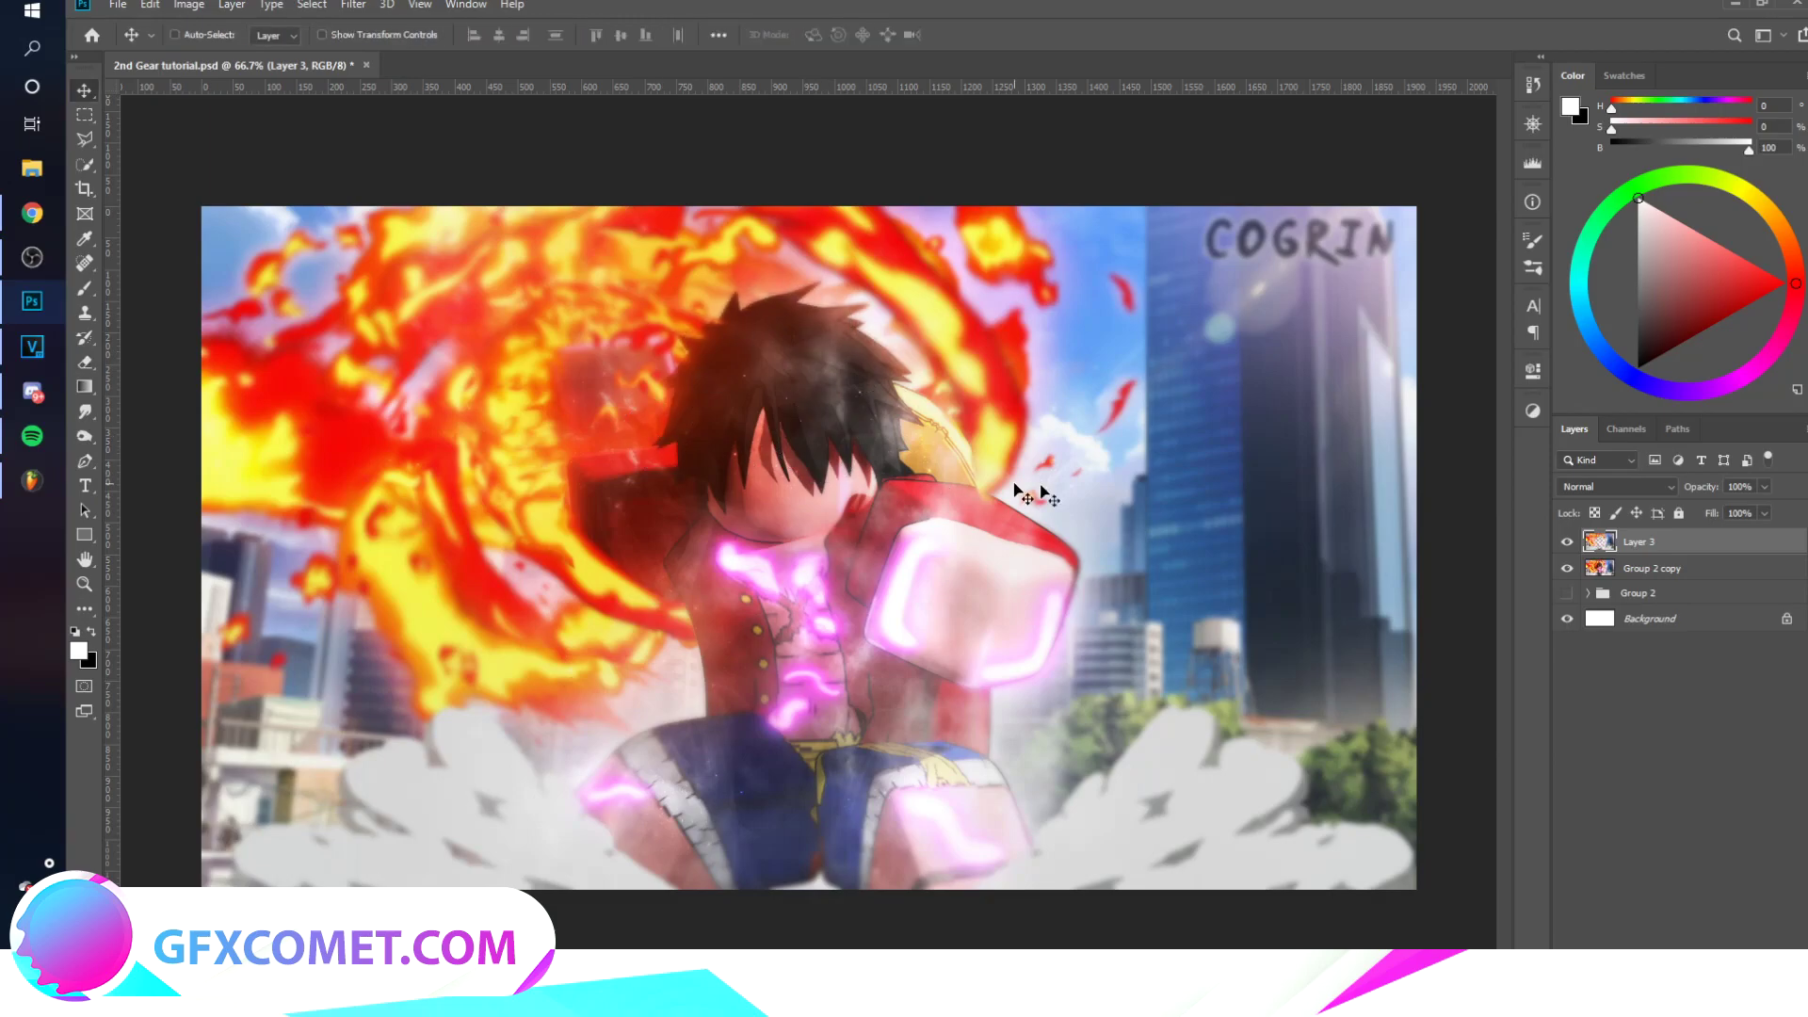
Step: Merge Layer 3 with Group 2 copy and duplicate the merged layer
shift+click(1722, 573)
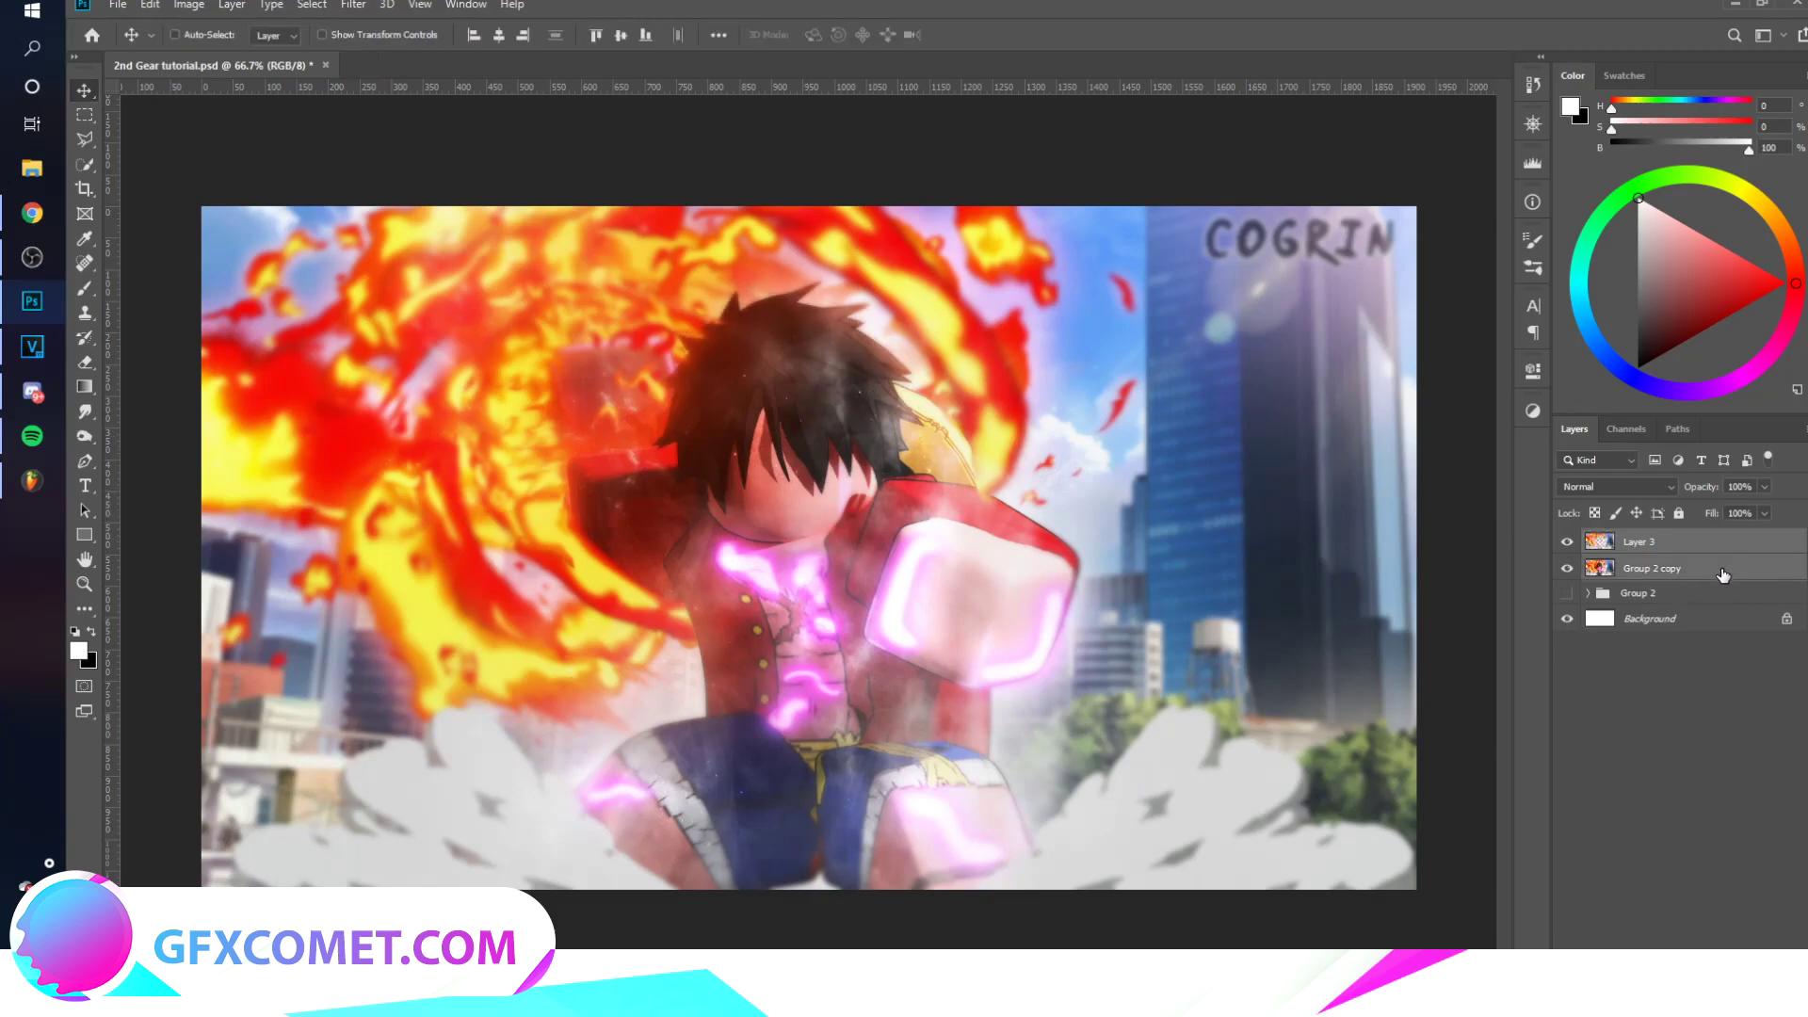
key(ctrl+e)
key(ctrl+j)
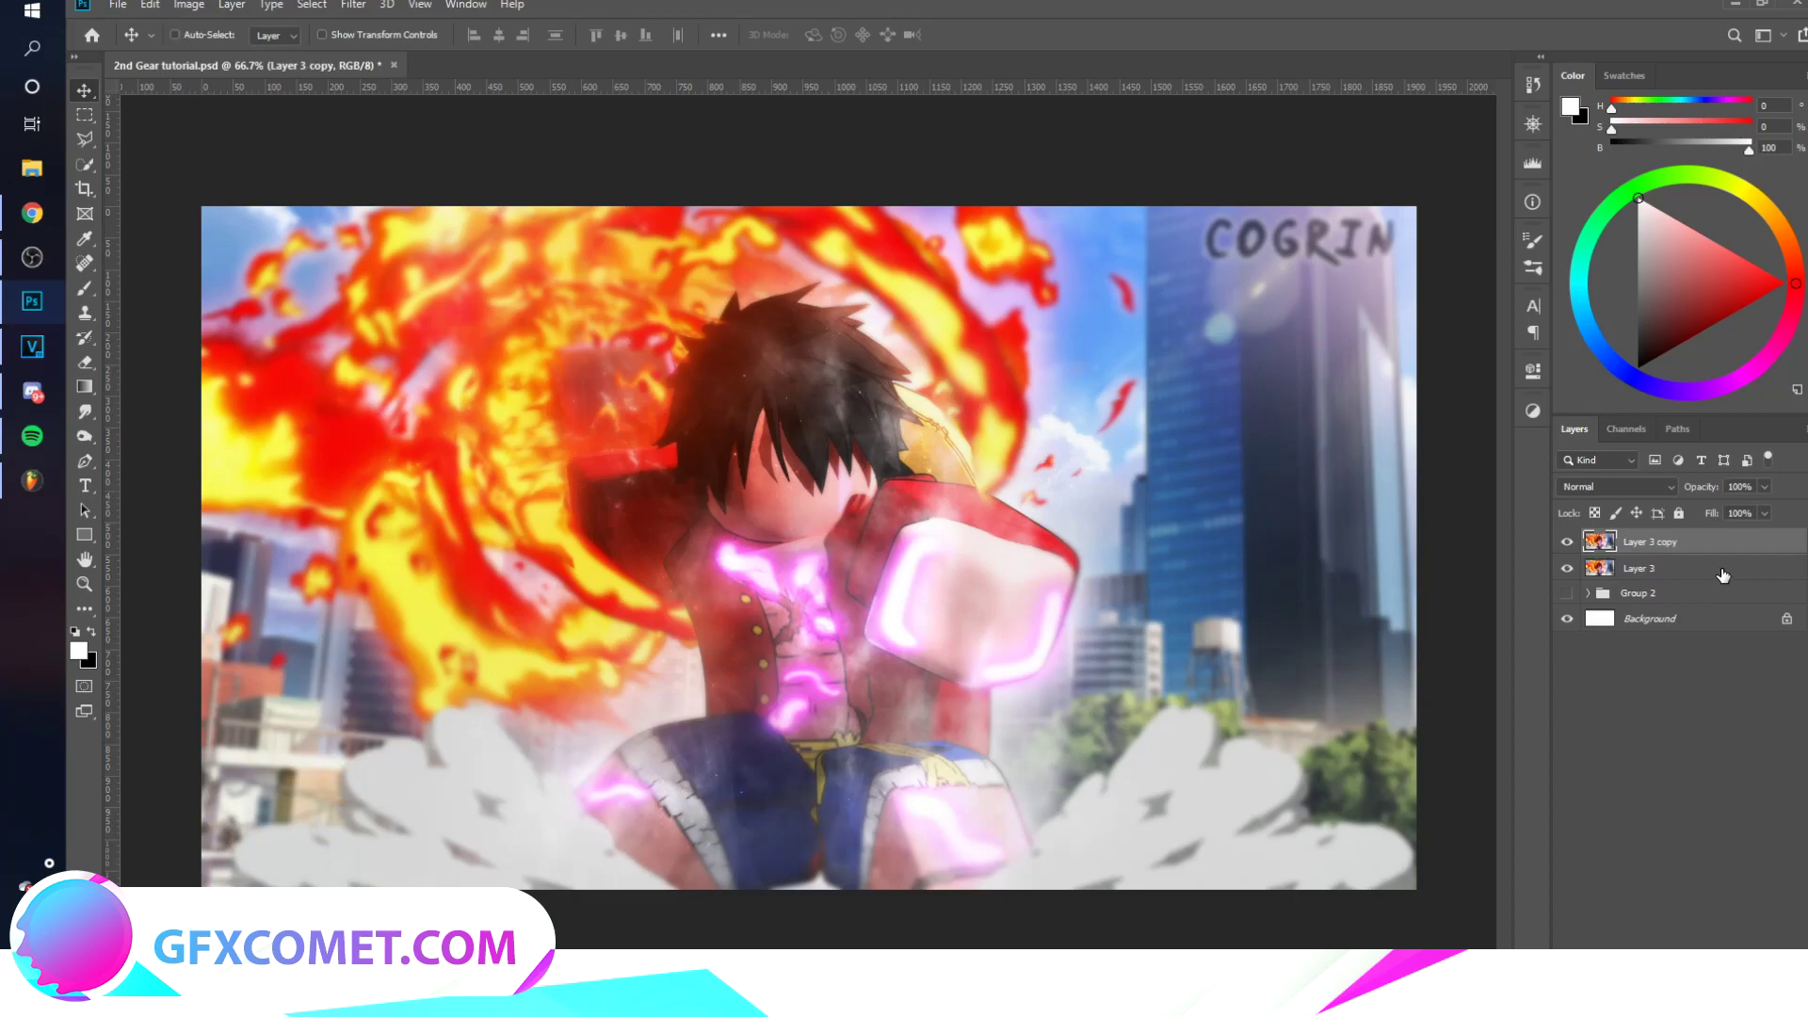
Step: Apply a Camera Raw filter to Layer 3 copy with Texture +77, Clarity +3, Vibrance +7 and adjusted light and tone sliders
click(353, 5)
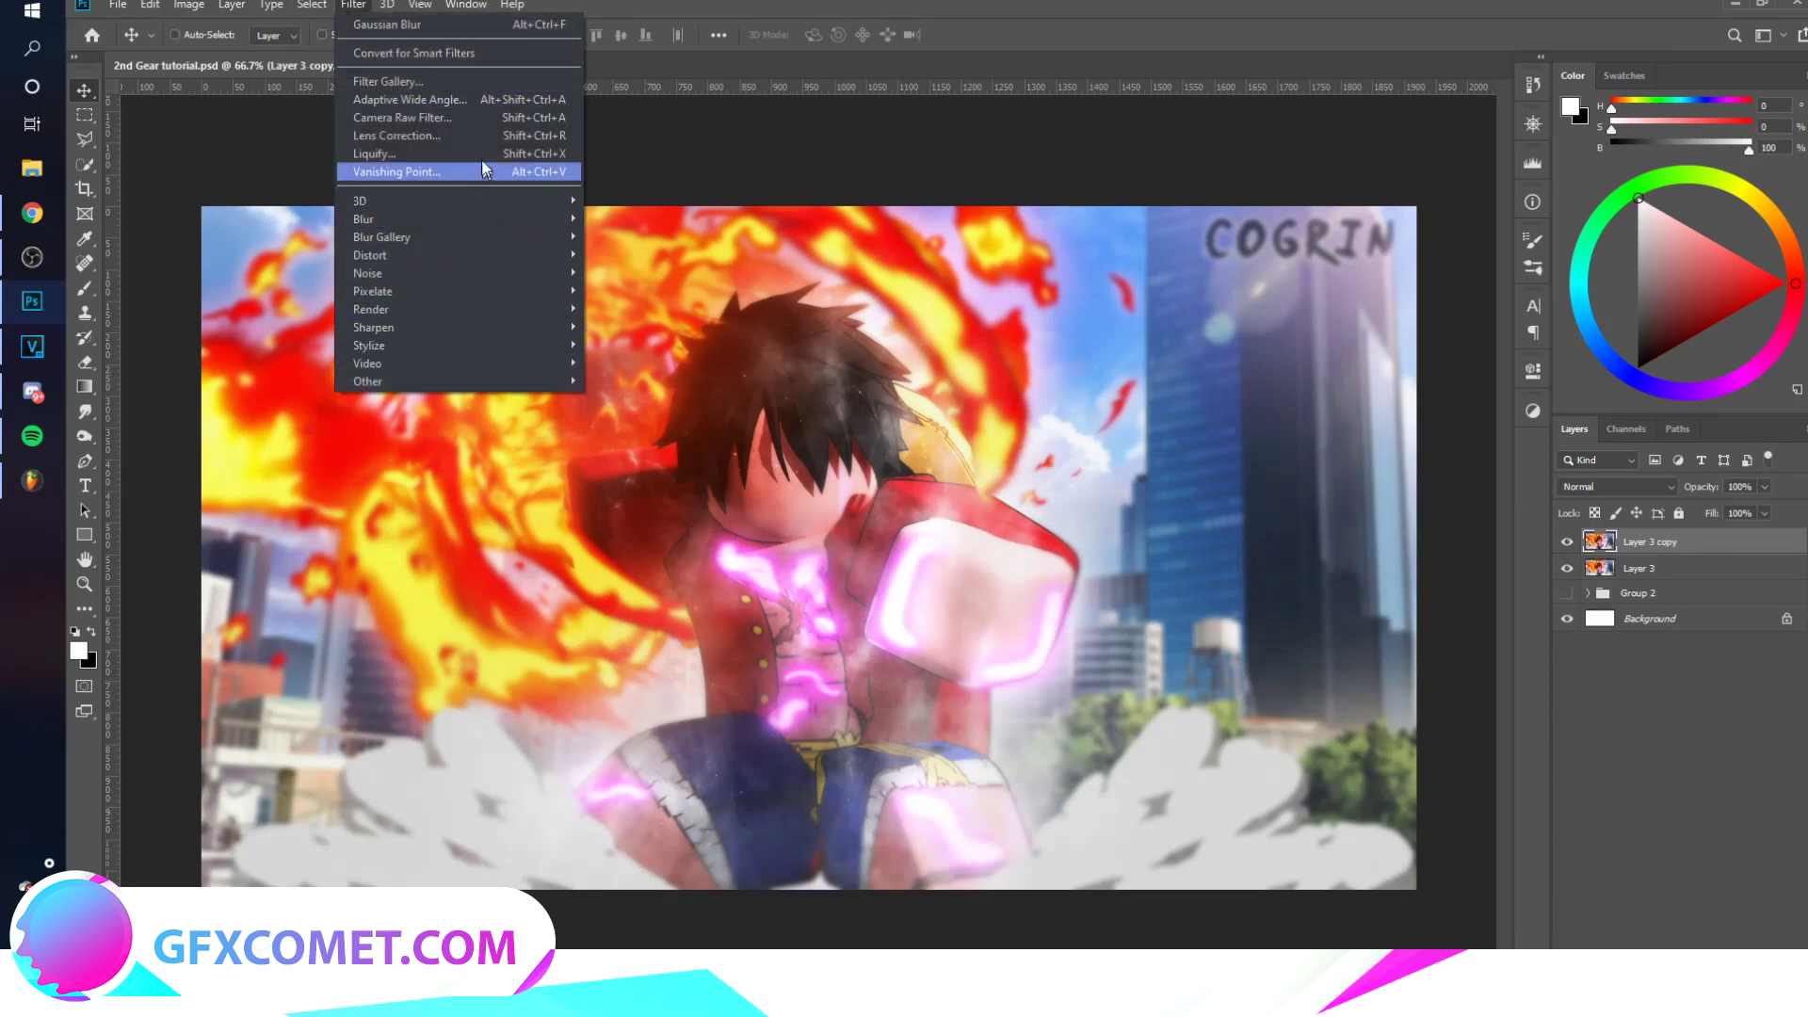
click(471, 118)
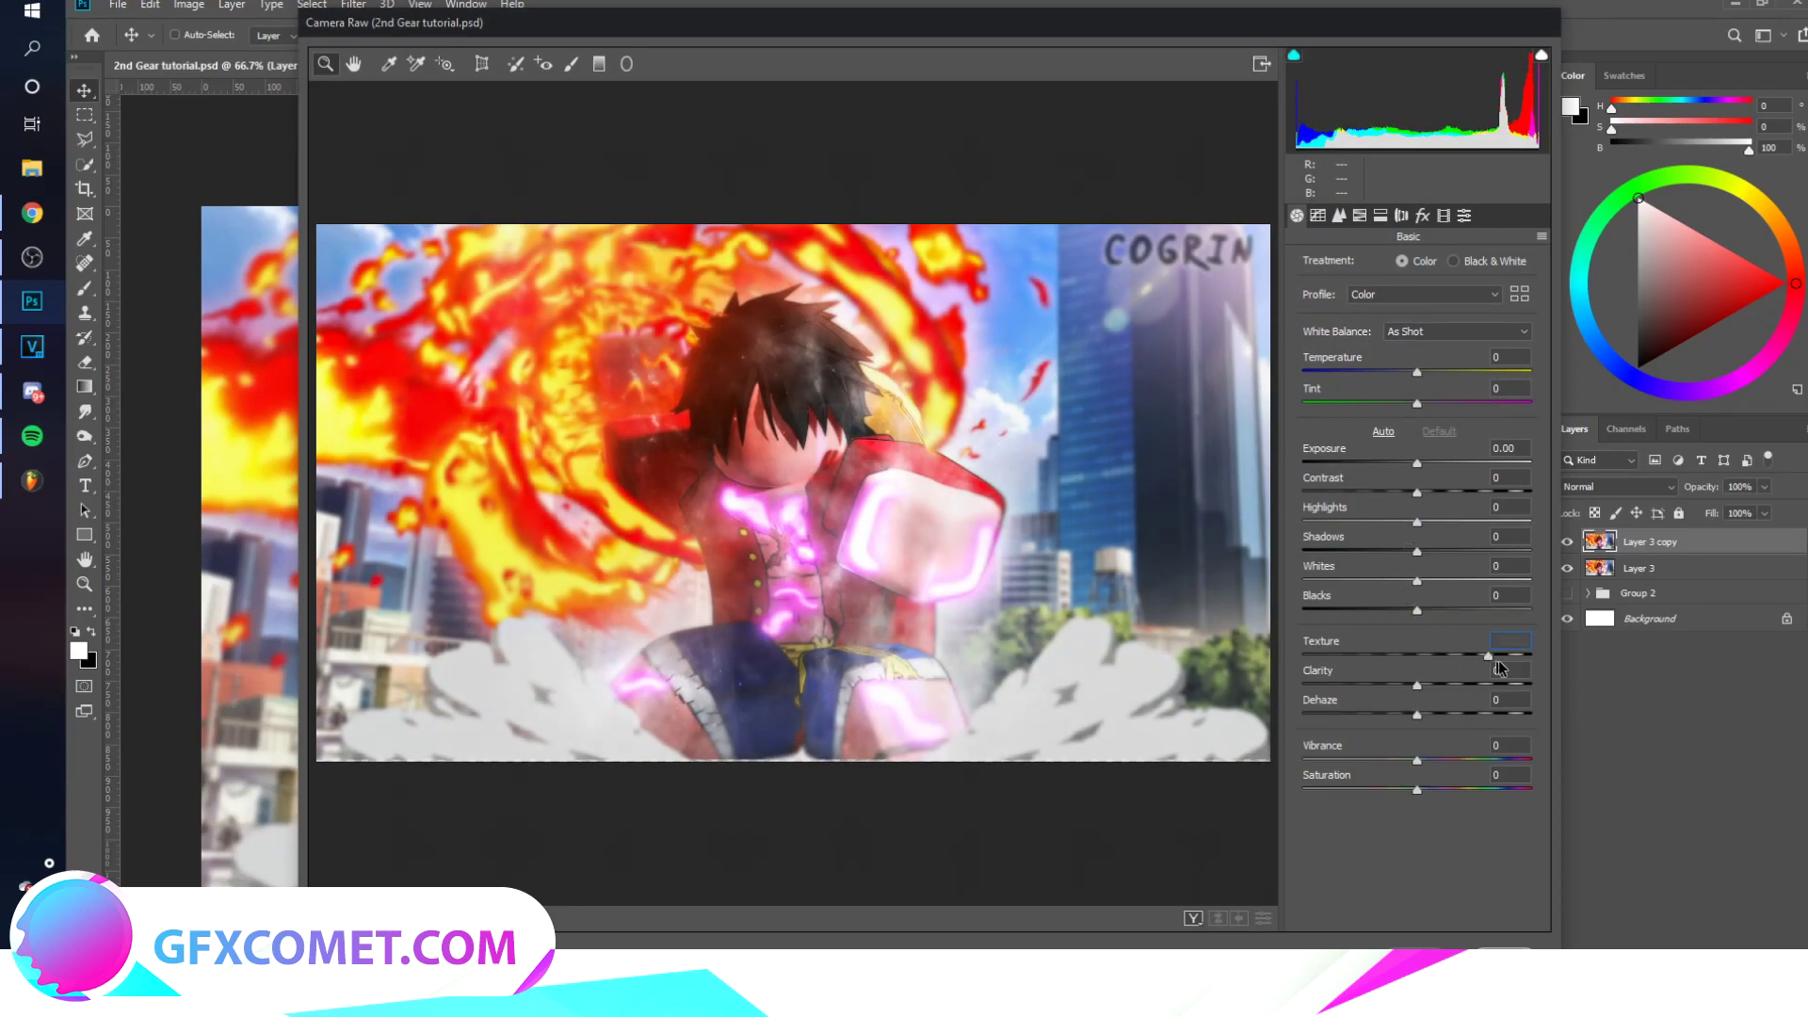
mouse_move(1419, 662)
mouse_down()
mouse_move(1523, 669)
mouse_move(1421, 687)
mouse_up()
mouse_move(1417, 761)
mouse_down()
mouse_move(1443, 761)
mouse_move(1424, 762)
mouse_up()
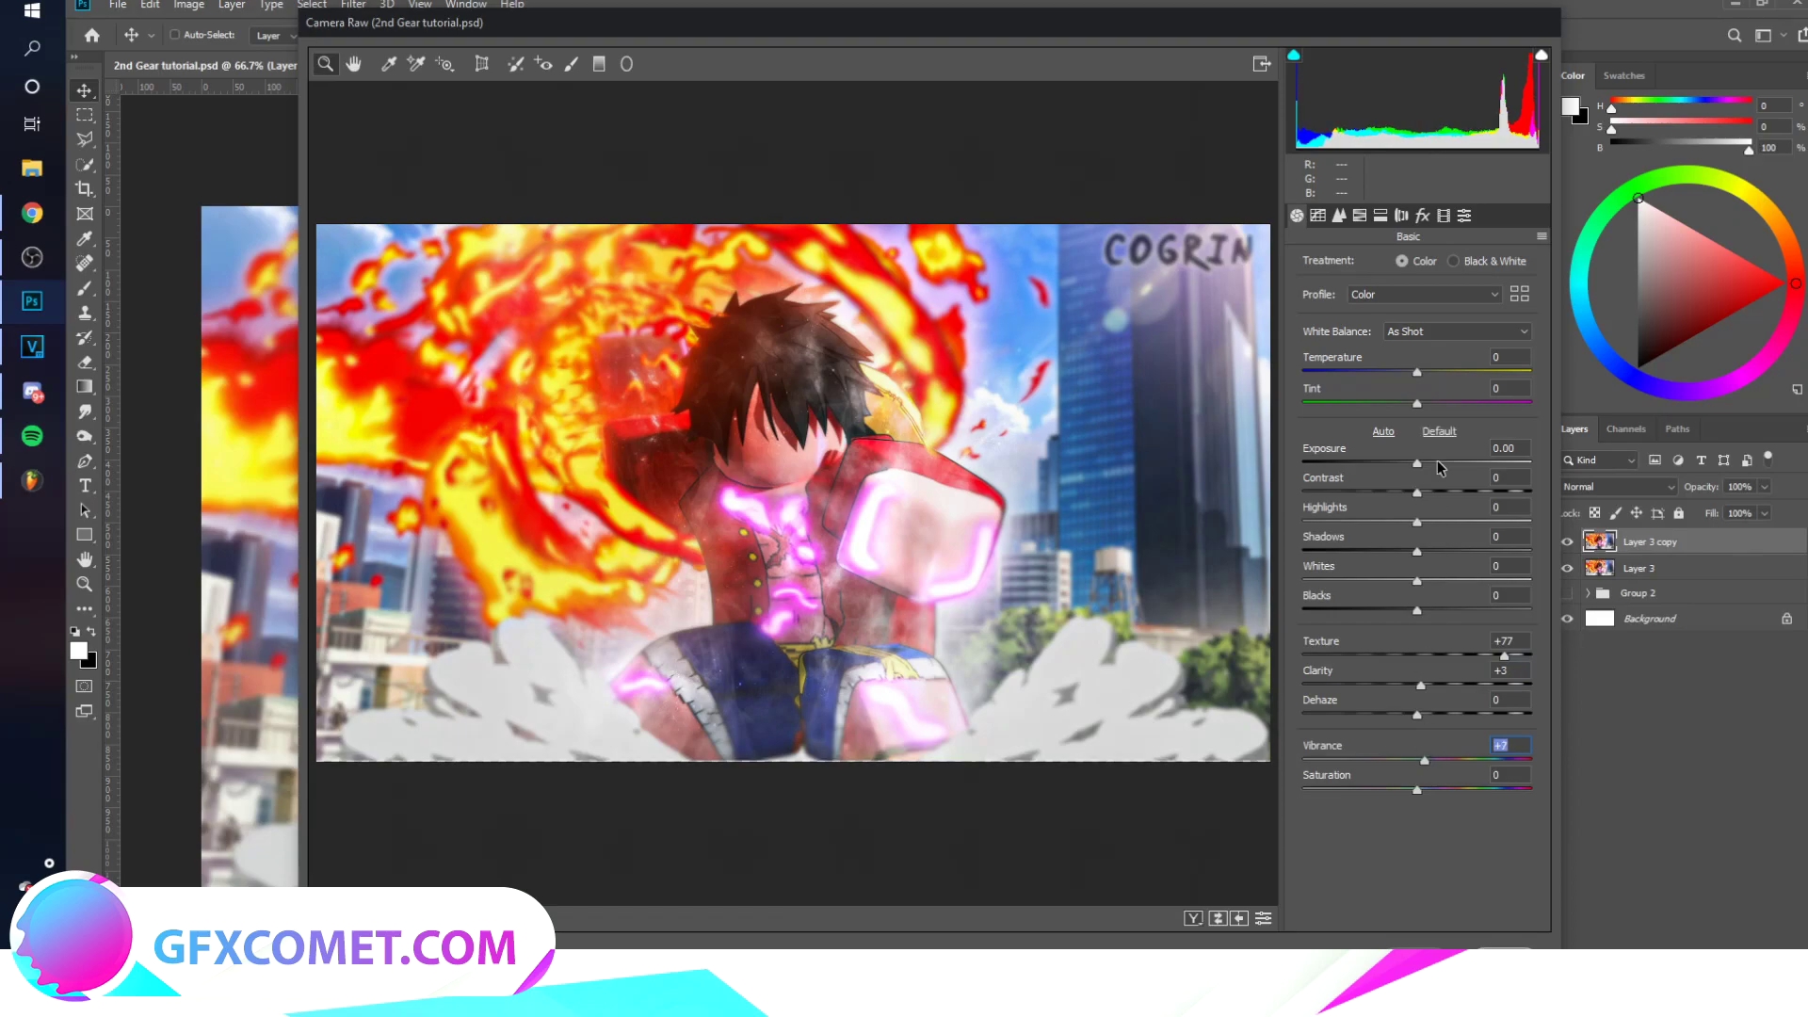
drag(1420, 471, 1421, 523)
drag(1420, 551, 1392, 612)
click(1503, 961)
Step: Compare the artwork with and without the Camera Raw layer, then delete Layer 3 beneath it
click(1566, 541)
click(1566, 542)
click(1638, 568)
key(Delete)
Step: Add a Color Lookup adjustment layer above Layer 3 copy using the Crisp_Winter look and adjust its opacity
click(1682, 988)
click(1719, 905)
scroll(1375, 426, down, 6)
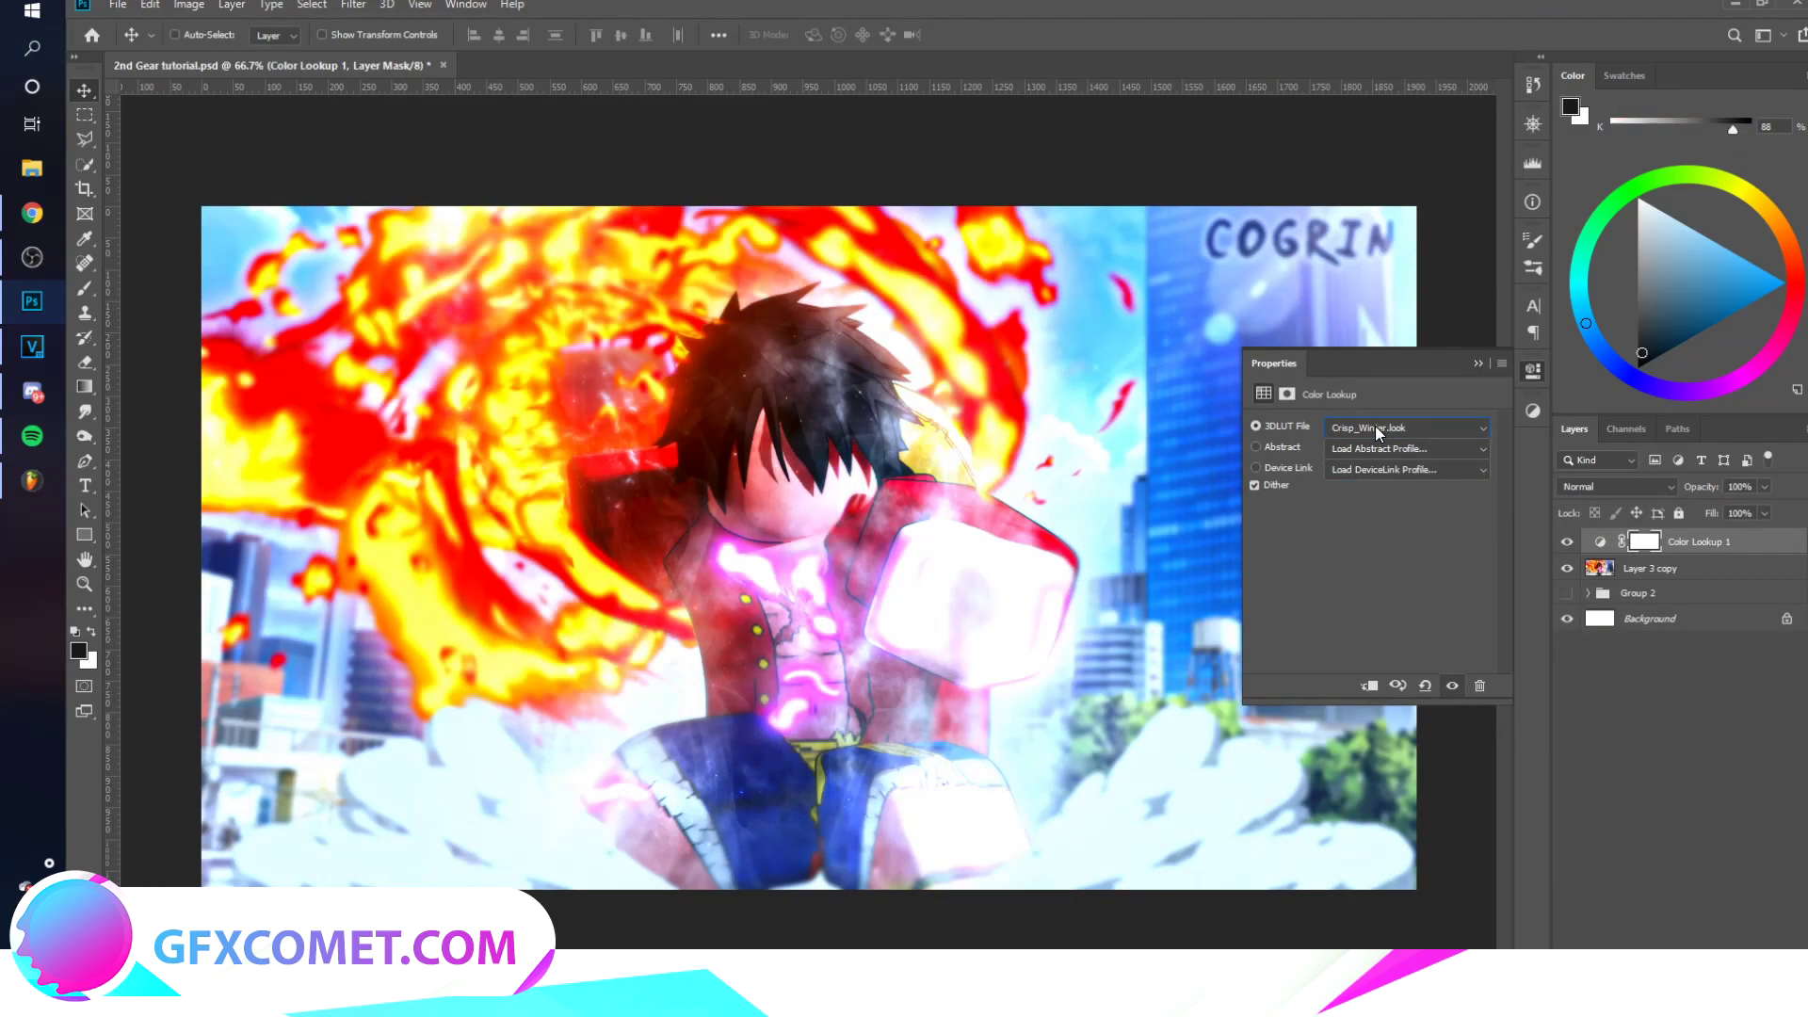
click(1504, 351)
mouse_move(1699, 486)
mouse_down()
mouse_move(1340, 497)
mouse_move(1714, 499)
mouse_up()
Step: Duplicate the Color Lookup layer, set the copy's 3DLUT file to Kodak 5218 Kodak 2395, and lower its opacity
key(ctrl+j)
click(1532, 371)
scroll(1432, 426, down, 8)
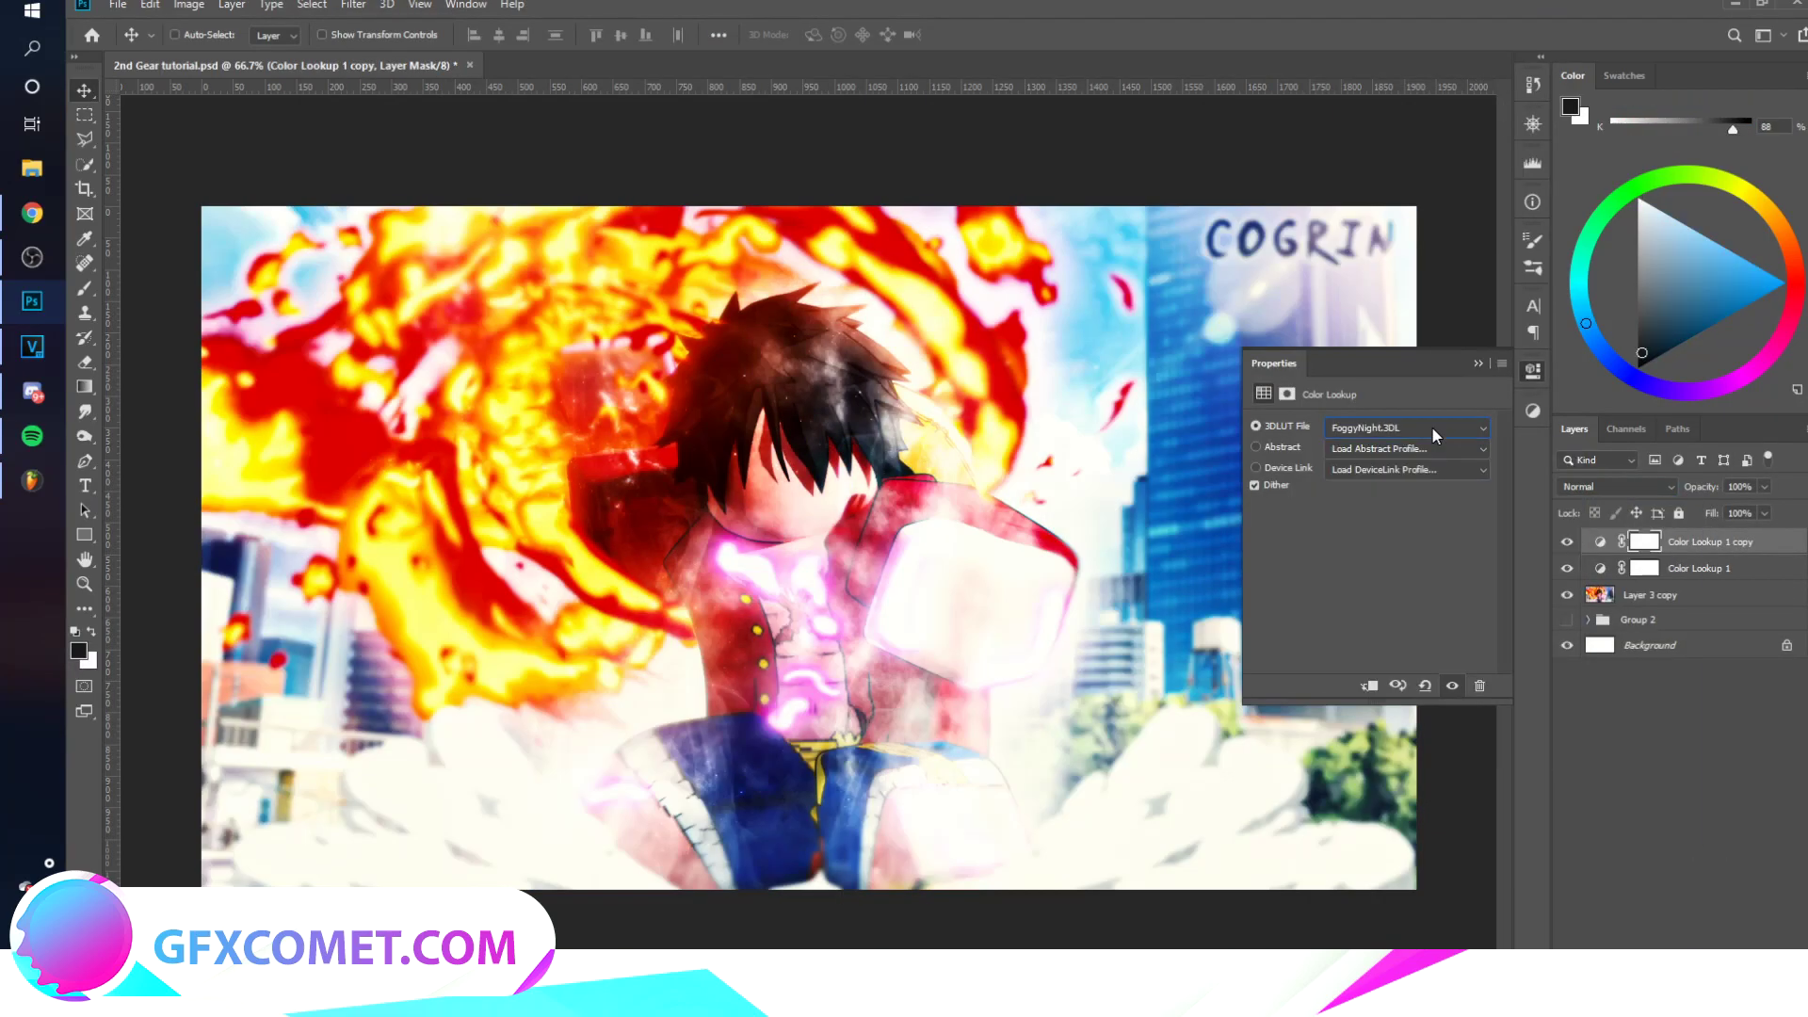
scroll(1433, 432, down, 6)
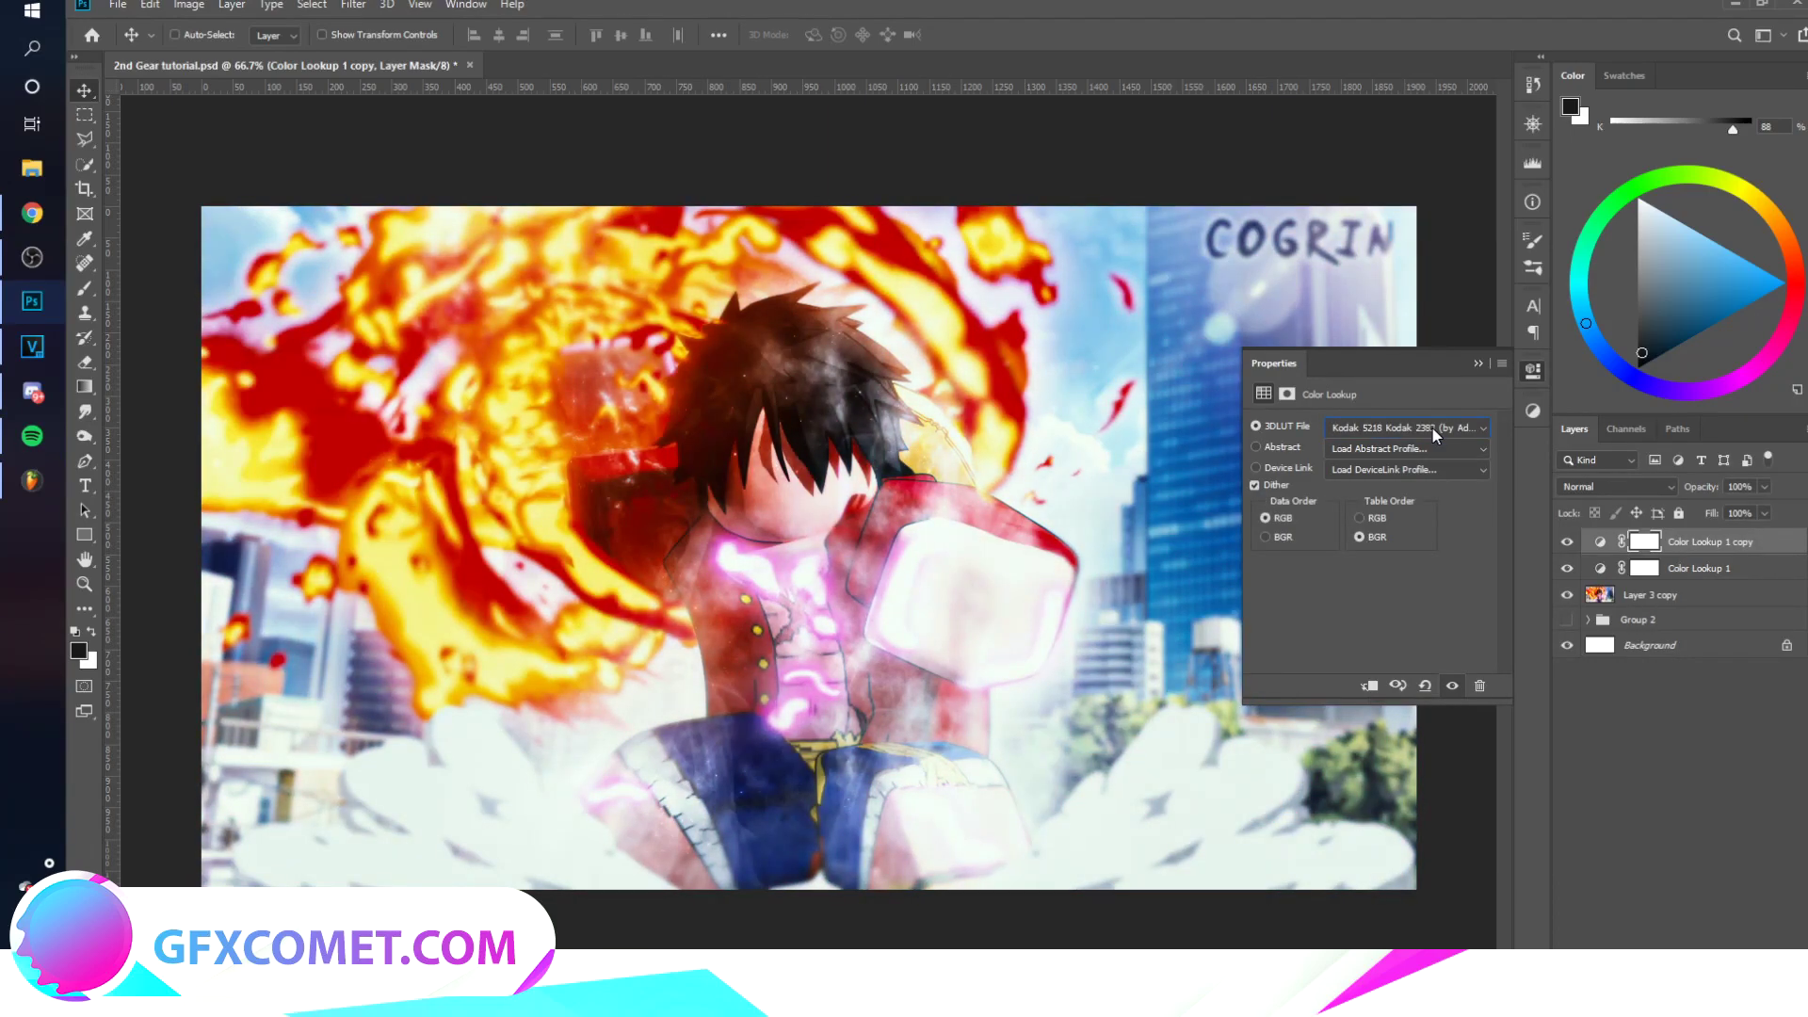
scroll(1431, 427, down, 1)
scroll(1450, 437, up, 1)
scroll(1450, 437, down, 1)
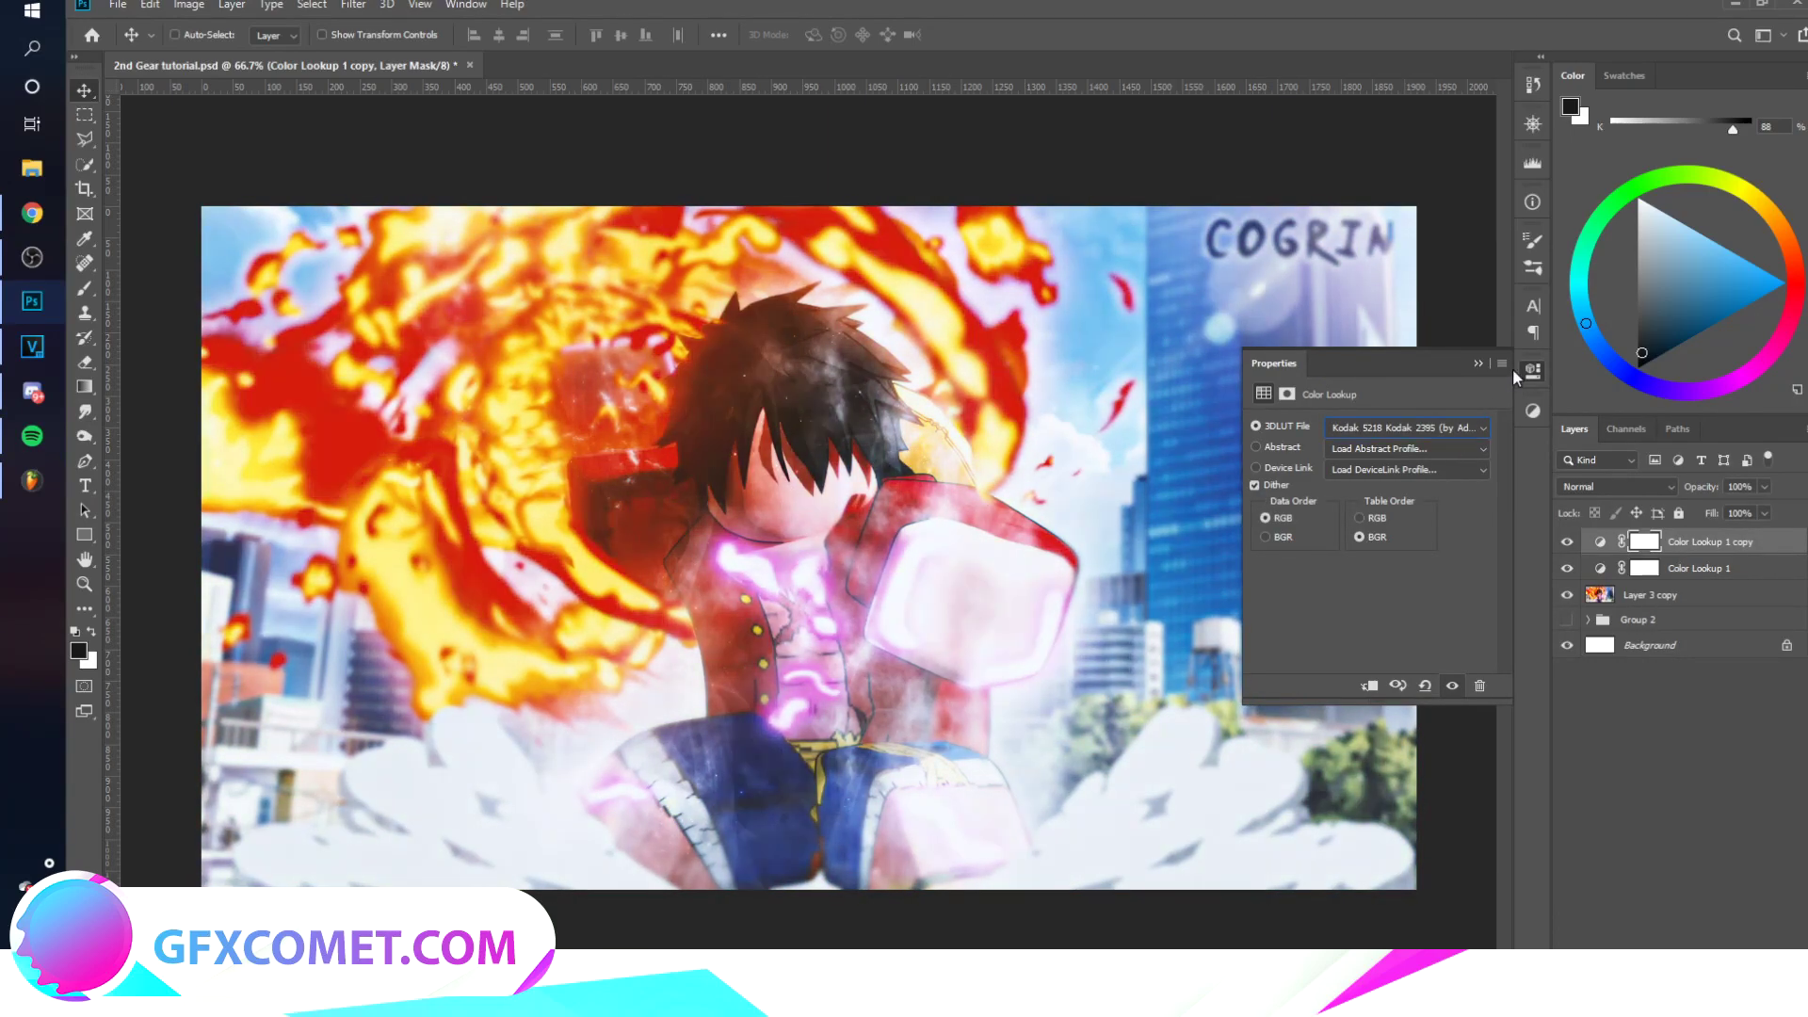
click(1529, 370)
drag(1700, 487, 1535, 490)
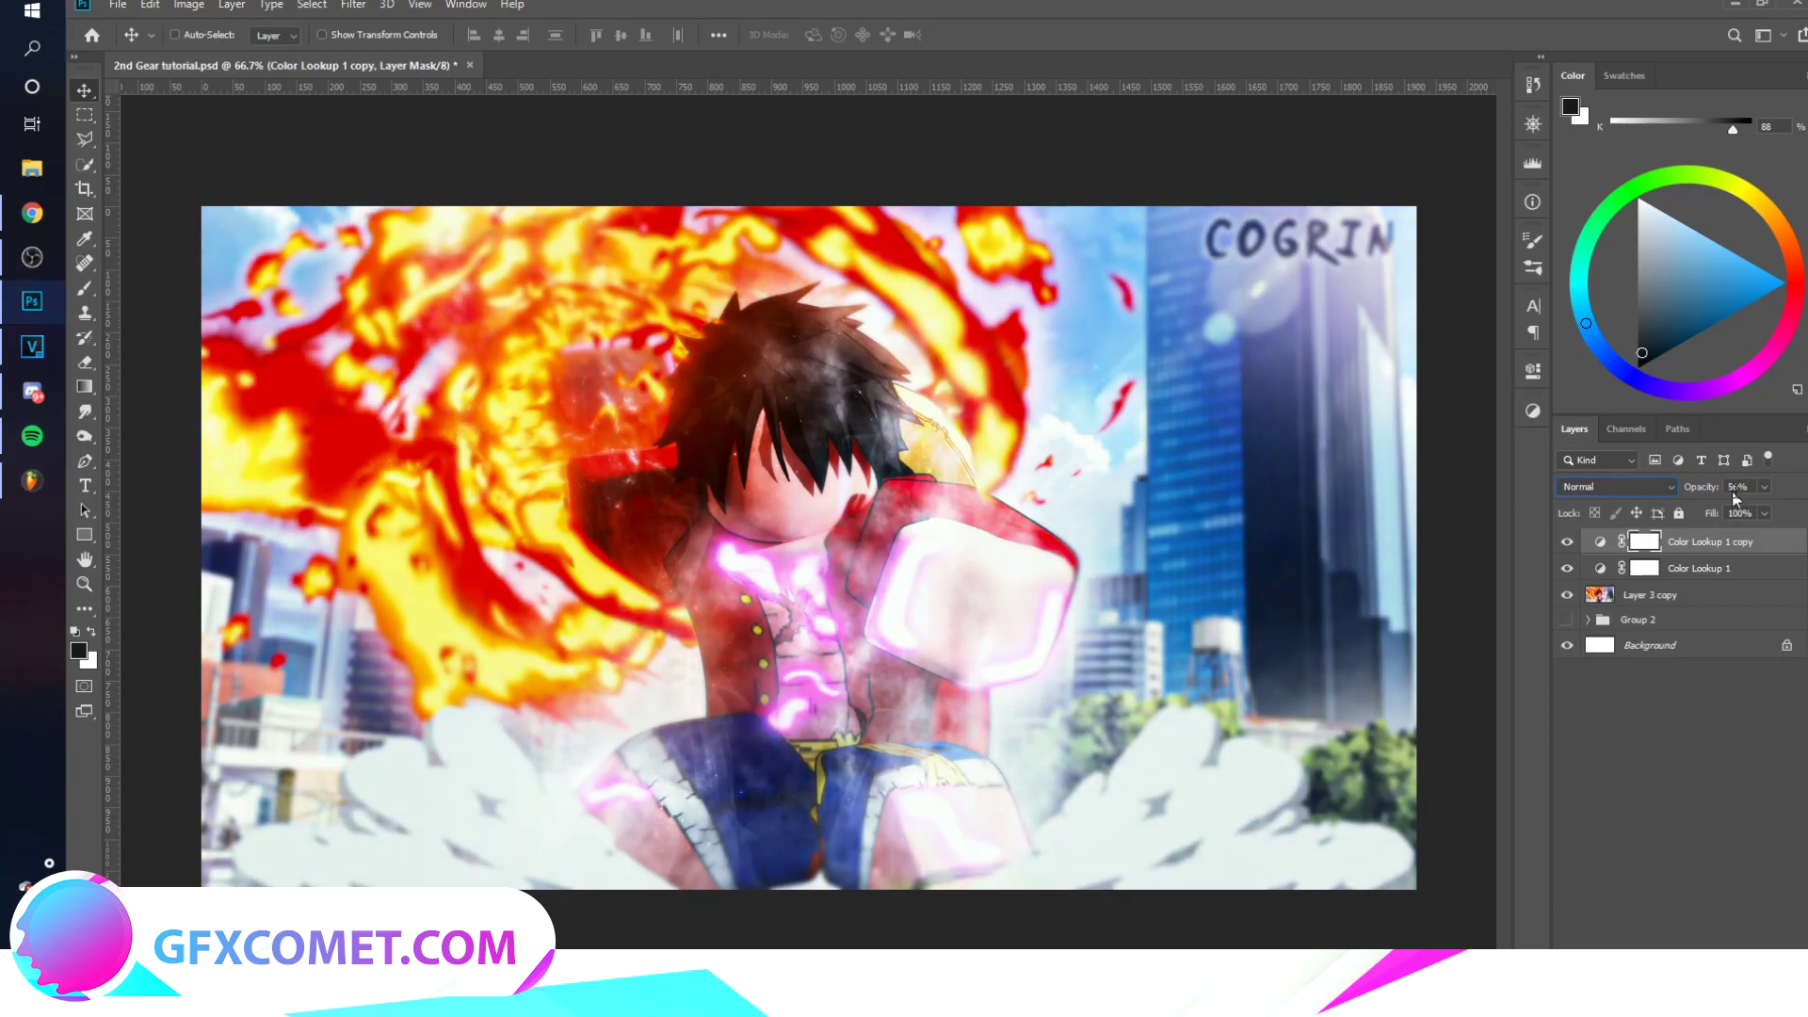
Step: Group both Color Lookup layers with Layer 3 copy and merge the group into one layer
shift+click(1650, 594)
key(ctrl+g)
key(ctrl+e)
Step: Compare the finished Group 3 layer with the artwork in Group 2 with its glow layers hidden
click(1567, 542)
click(1566, 567)
click(1587, 567)
drag(1566, 591, 1568, 781)
click(1567, 778)
click(1588, 566)
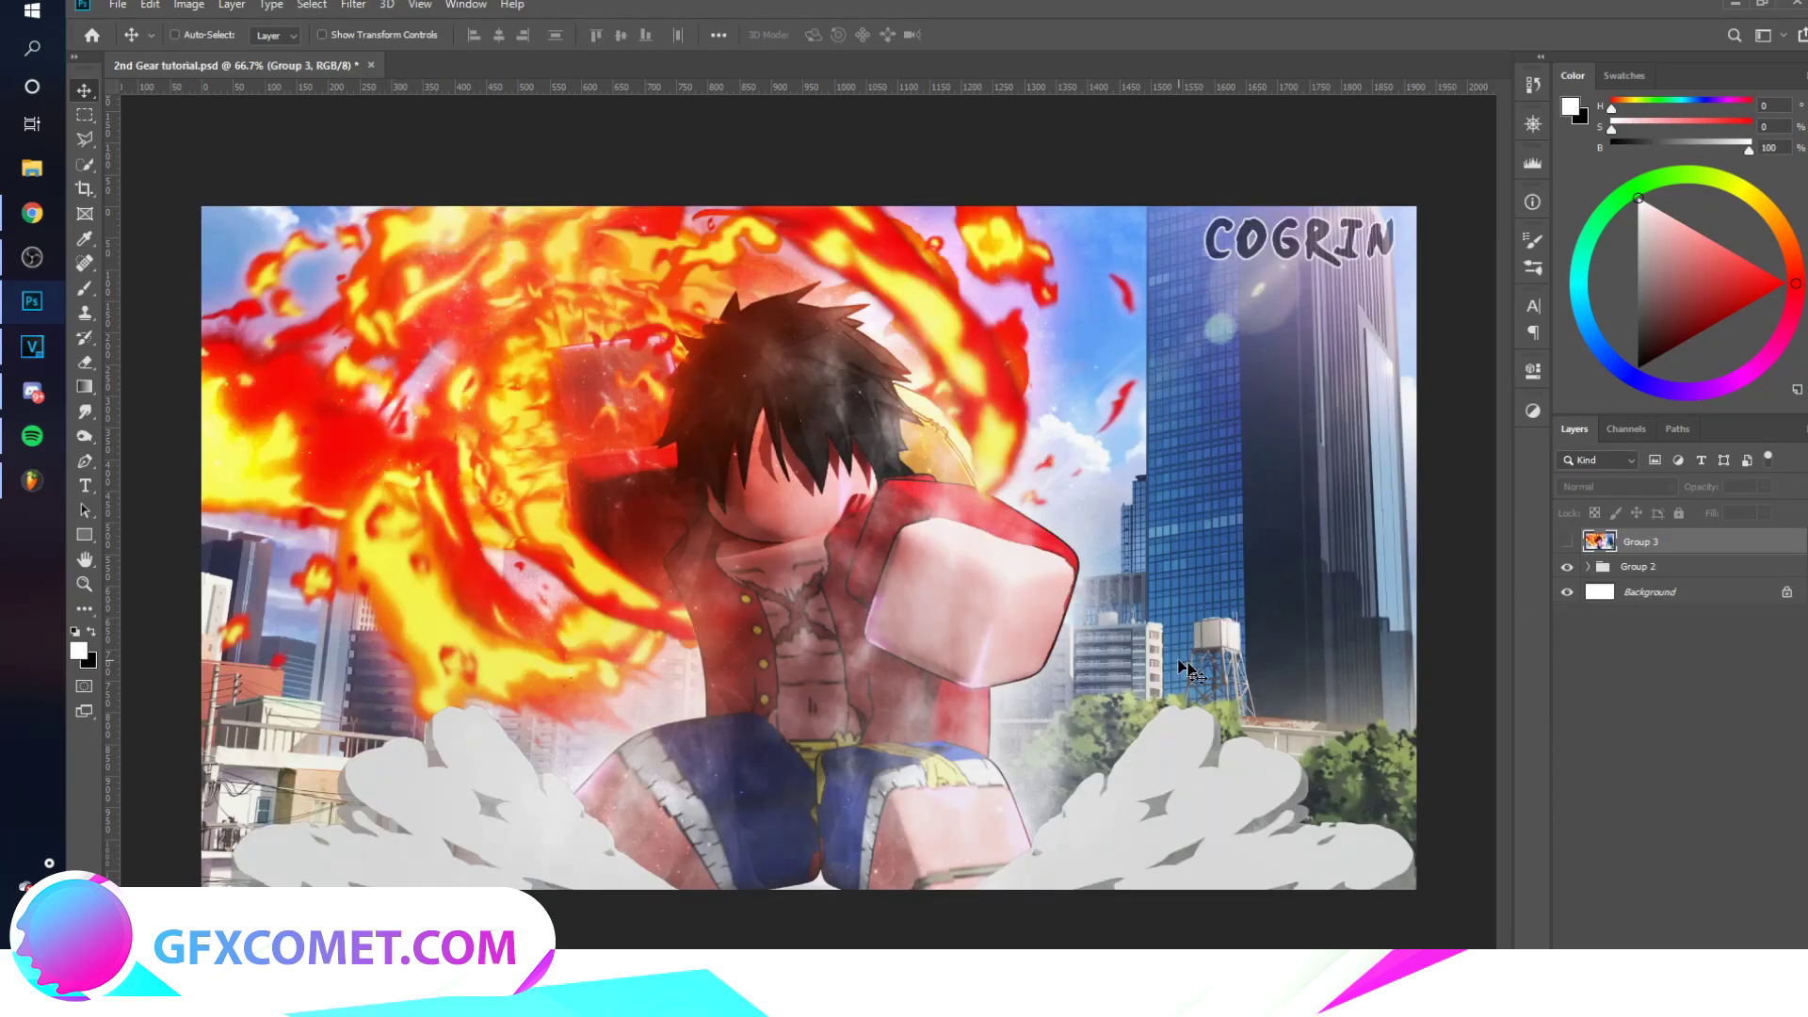
click(1566, 542)
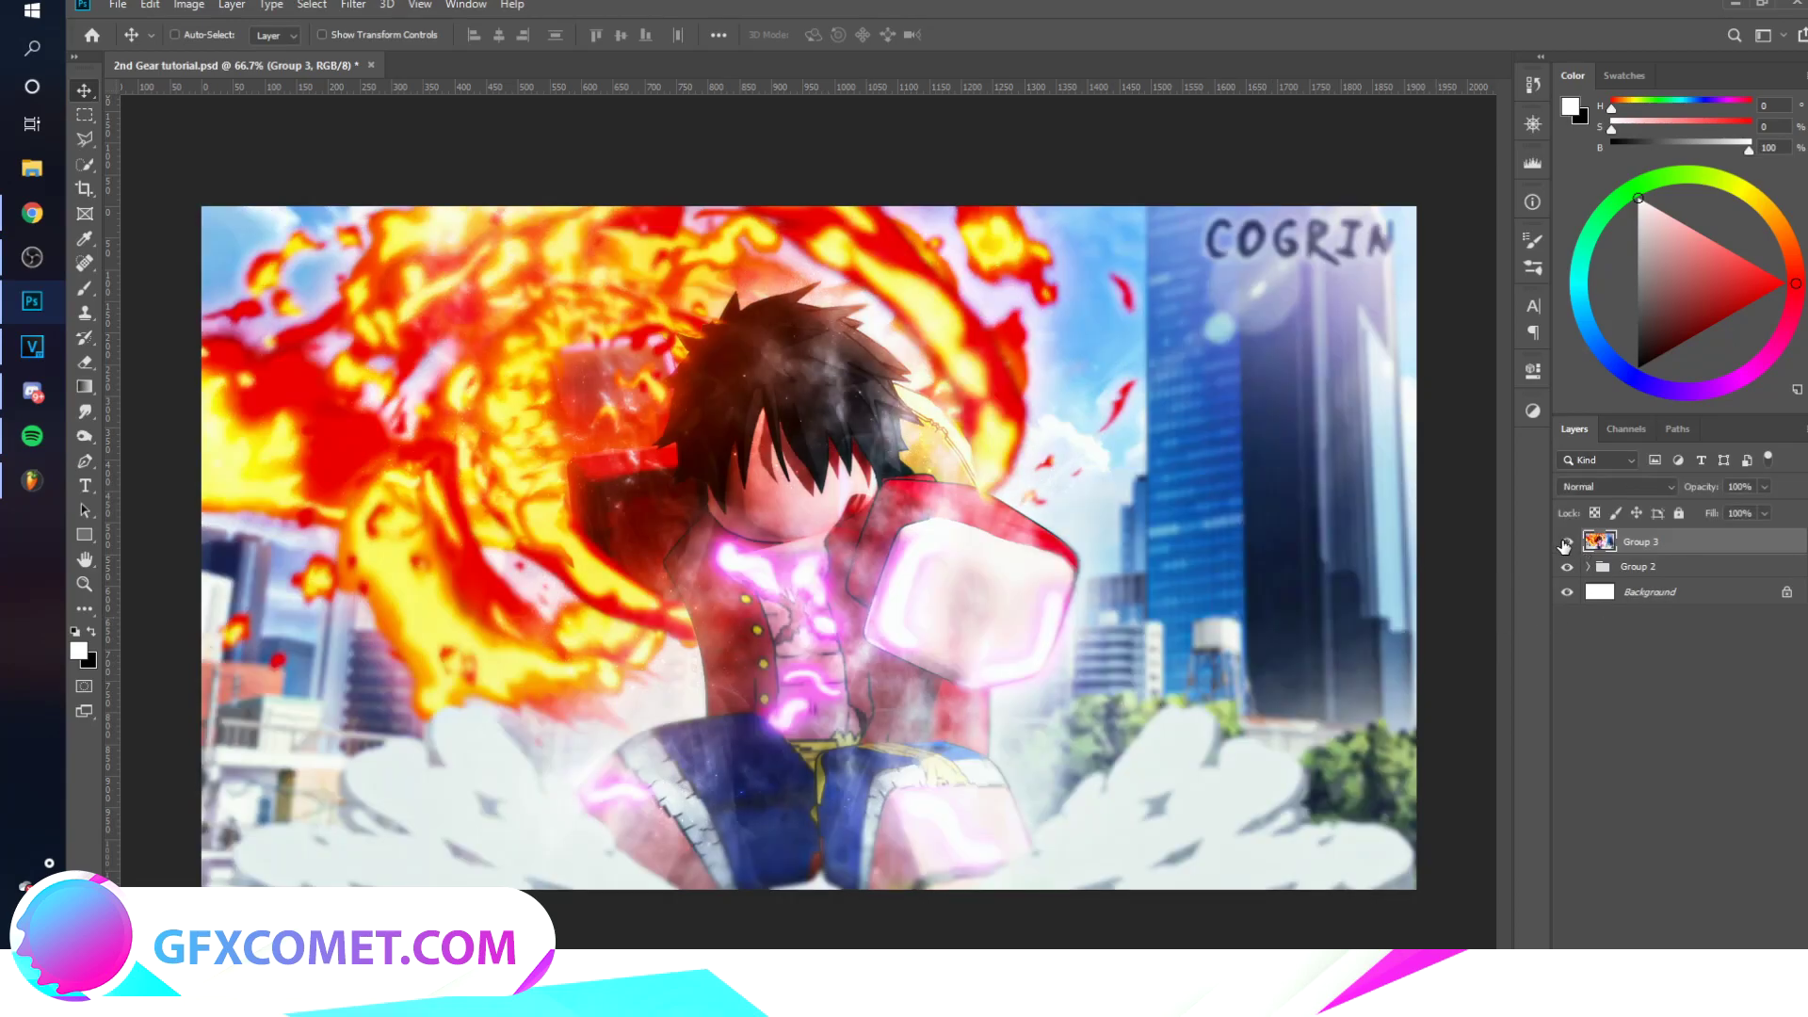